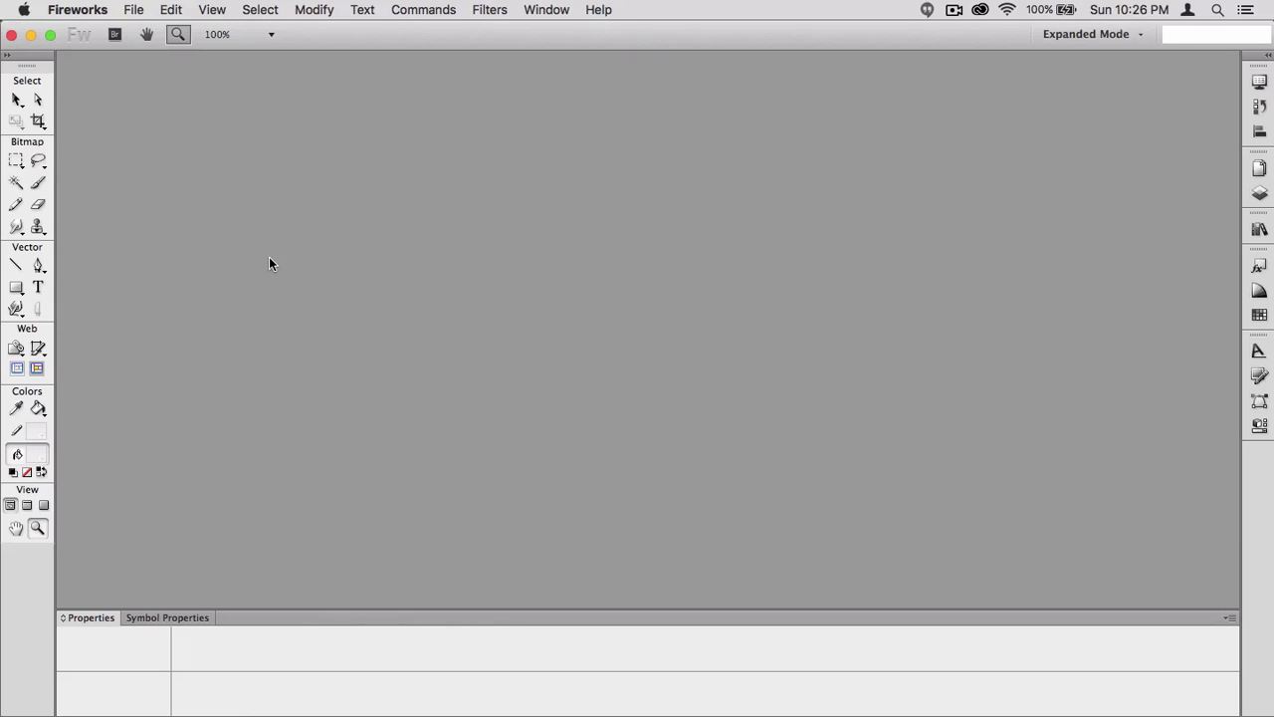
# Step: Pick the rectangular Marquee tool, then open and close the Pages panel
pyautogui.click(20, 162)
pyautogui.click(1259, 167)
pyautogui.click(1208, 155)
# Step: Switch from Adobe XD through Fireworks to the #TheWalkingDead Twitter page in Google Chrome
pyautogui.press('super+Tab')
pyautogui.press('super+Tab')
pyautogui.press('super+Tab')
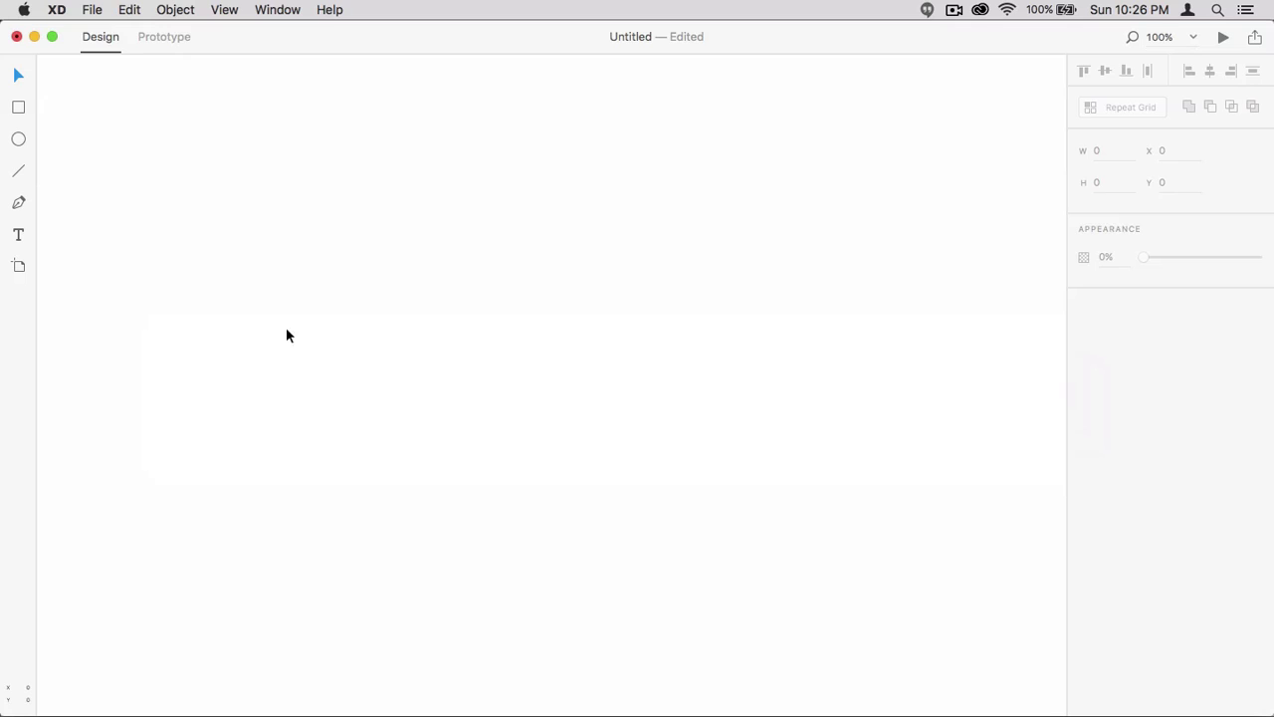
pyautogui.press('super+Tab')
pyautogui.press('super+Tab')
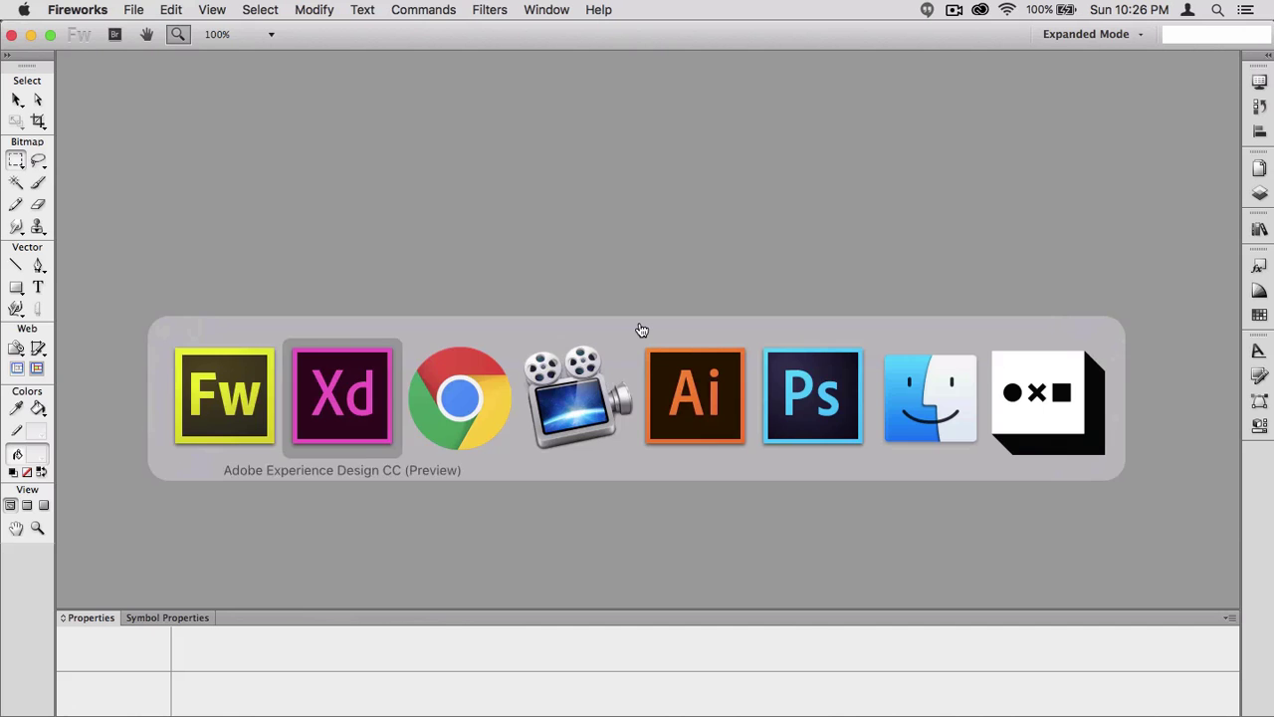
pyautogui.press('super+Tab')
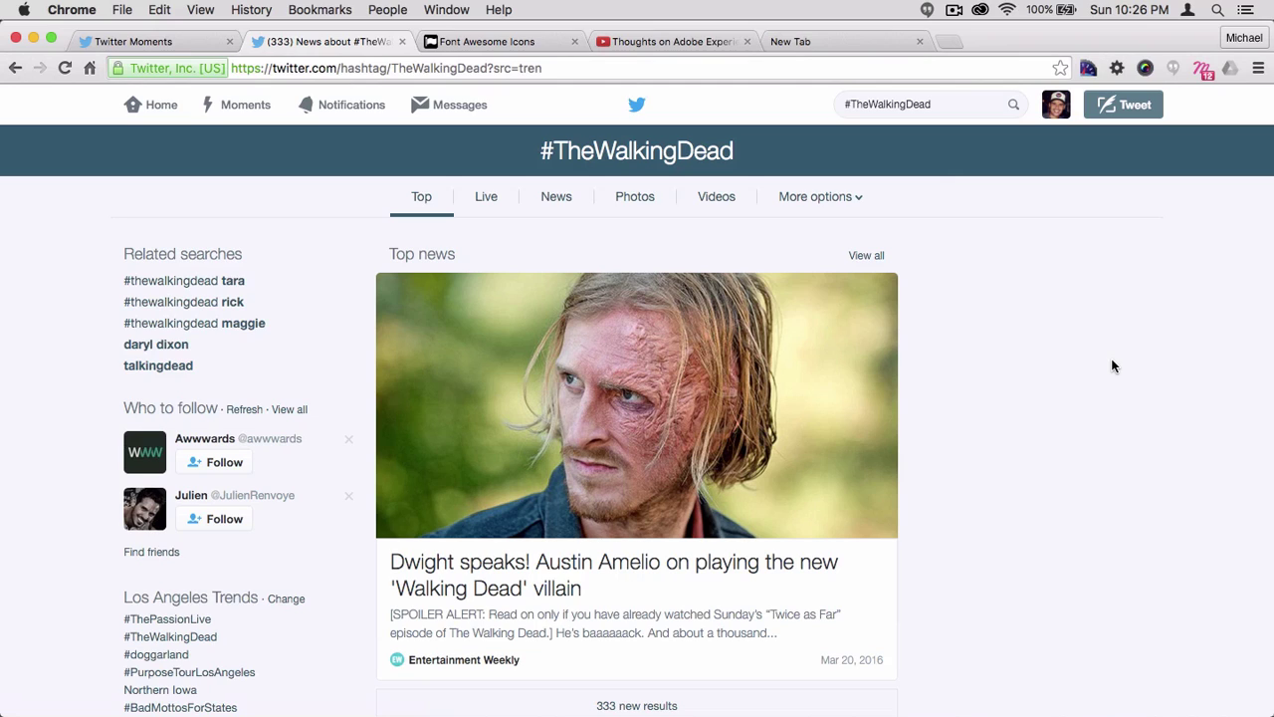
# Step: Screenshot the #TheWalkingDead Twitter page from its top-left corner down to the lower right
pyautogui.press('super+shift+4')
pyautogui.moveTo(6, 86); pyautogui.dragTo(1273, 716)
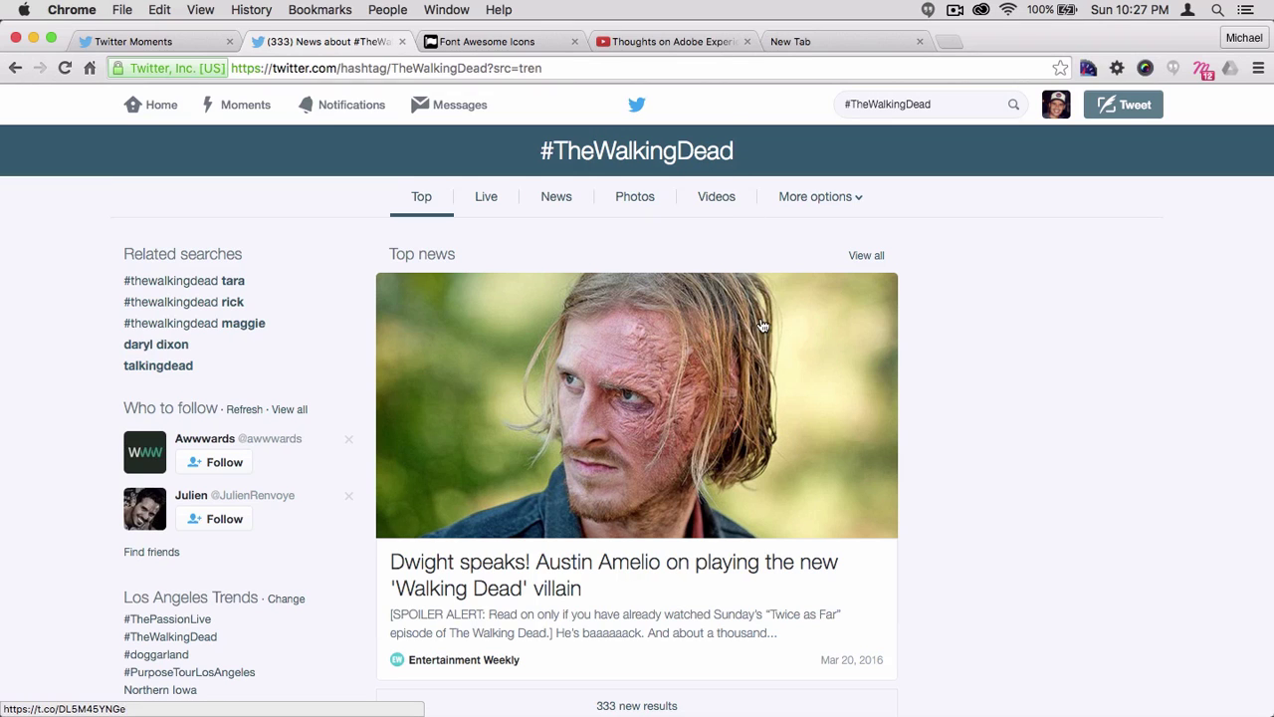
pyautogui.scroll(-3, 763, 327)
pyautogui.scroll(1, 763, 327)
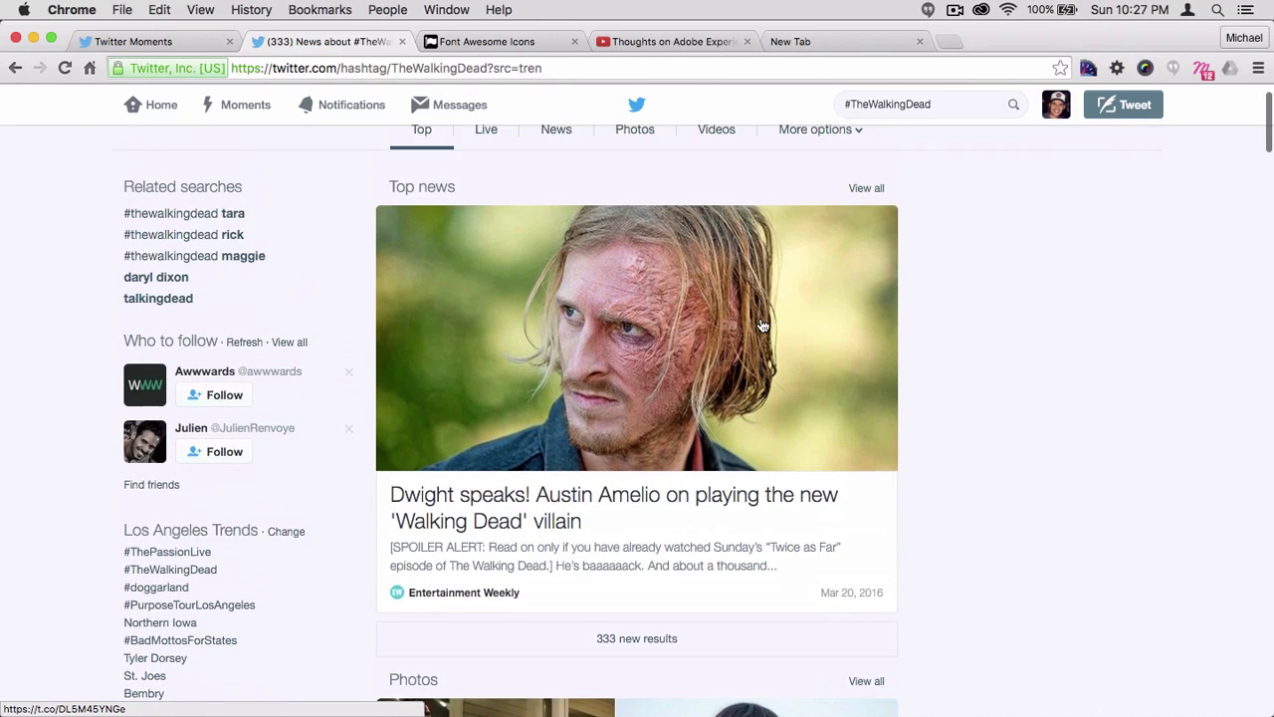
pyautogui.scroll(-5, 763, 327)
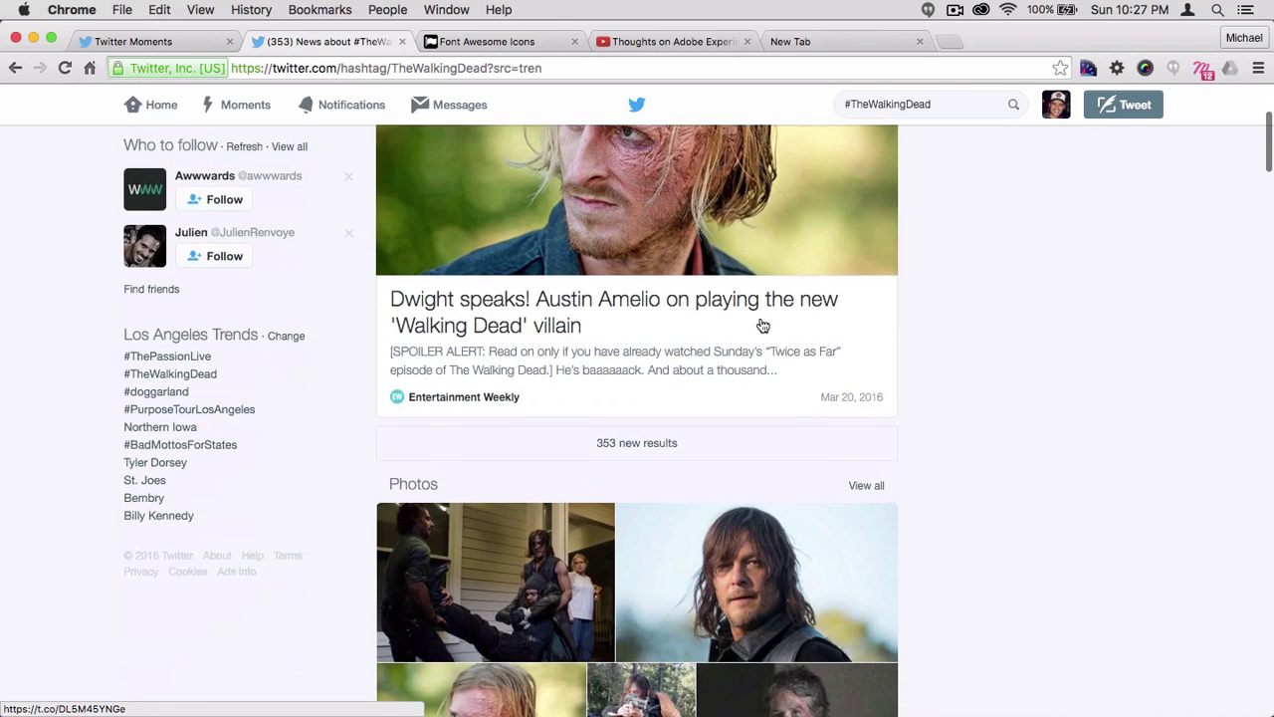
pyautogui.scroll(5, 767, 324)
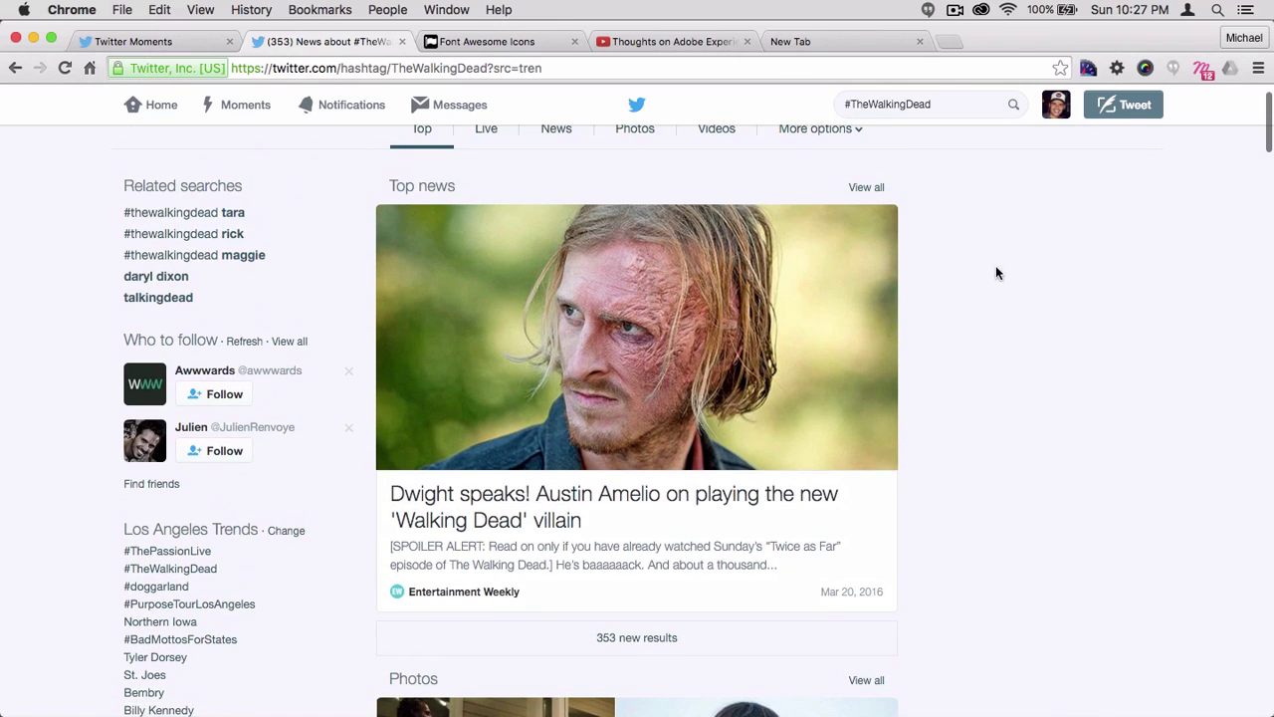
pyautogui.scroll(-4, 1012, 467)
pyautogui.scroll(5, 1012, 467)
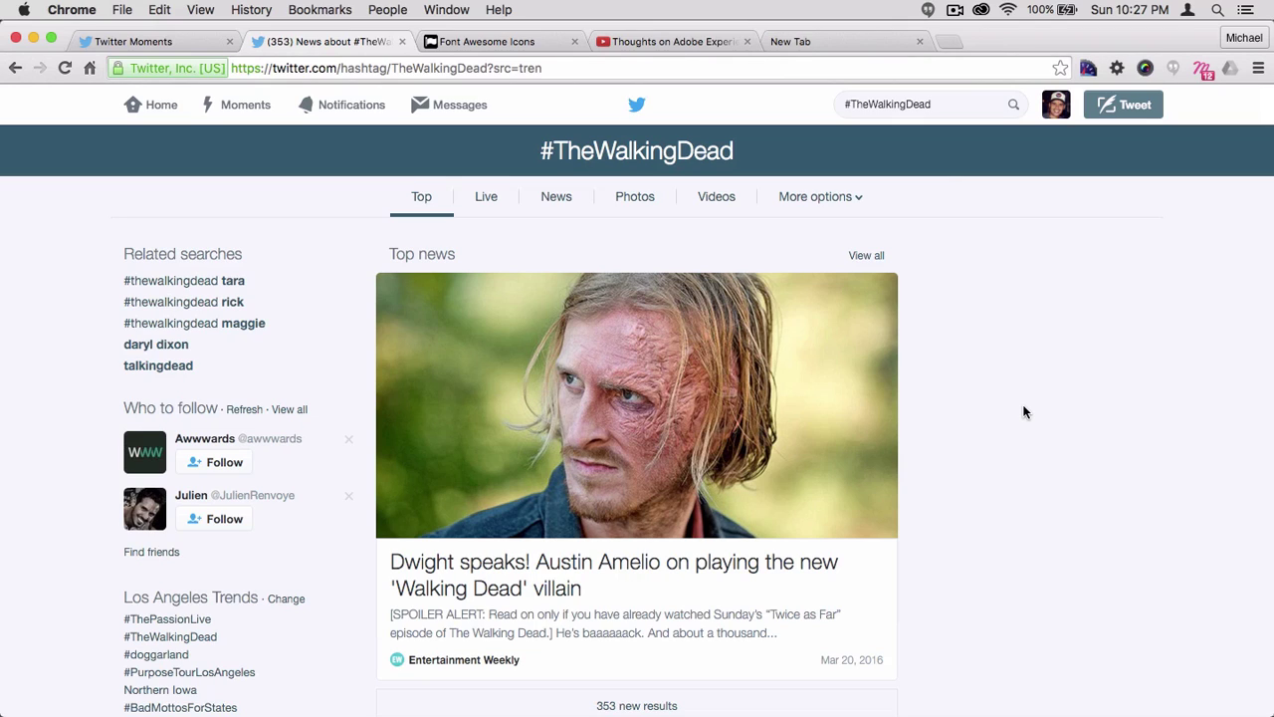
# Step: Back in Fireworks, create a new 1432 × 711 document and paste the Twitter screenshot
pyautogui.press('super+Tab')
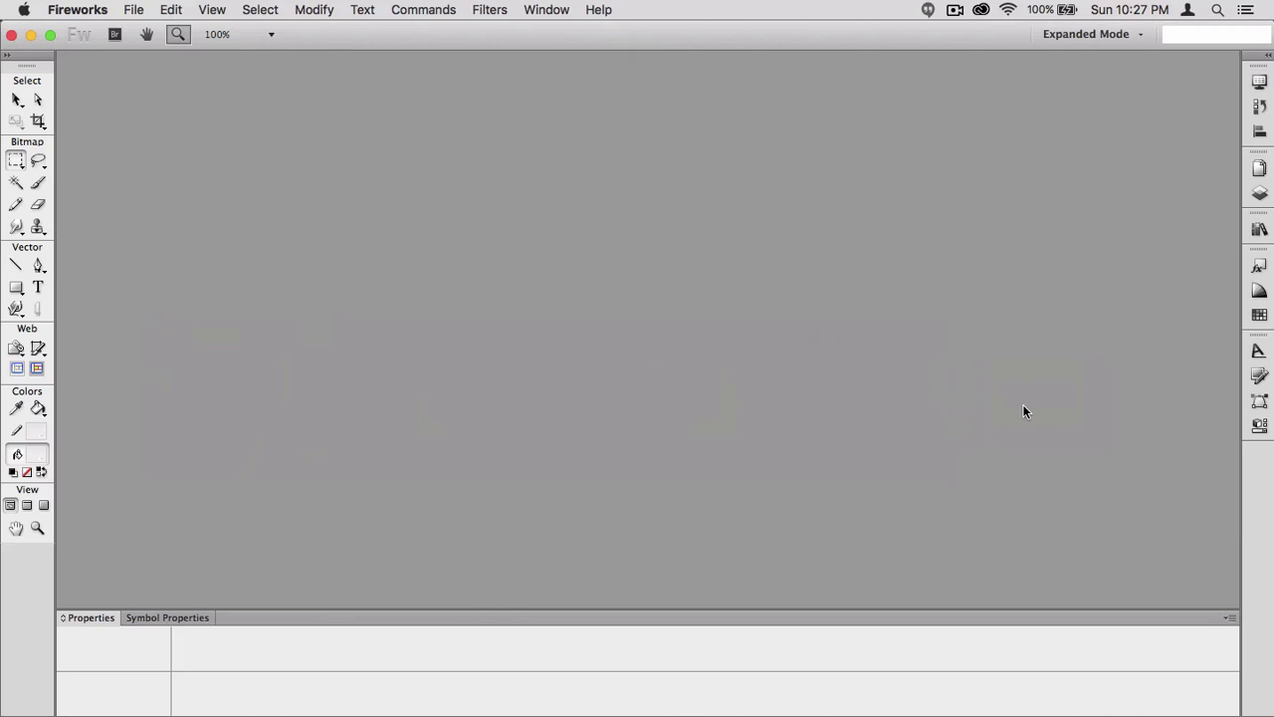
pyautogui.press('super+n')
pyautogui.press('Return')
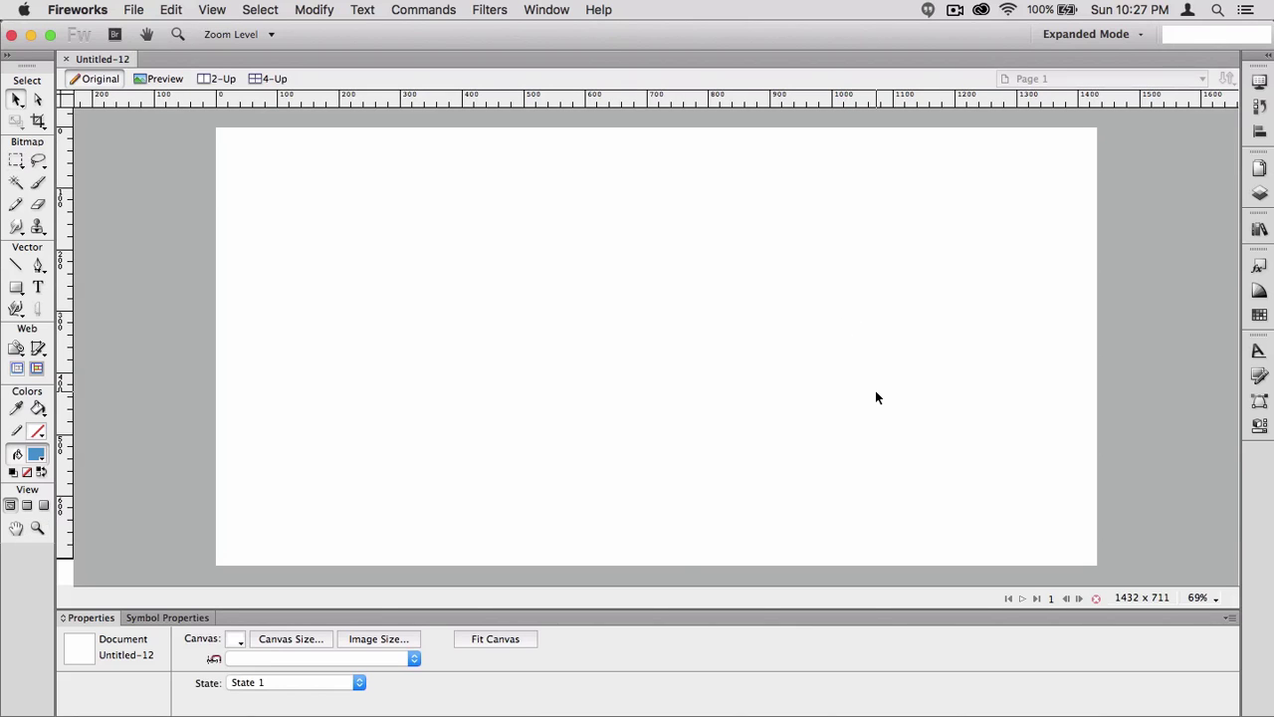
pyautogui.press('super+v')
pyautogui.press('z')
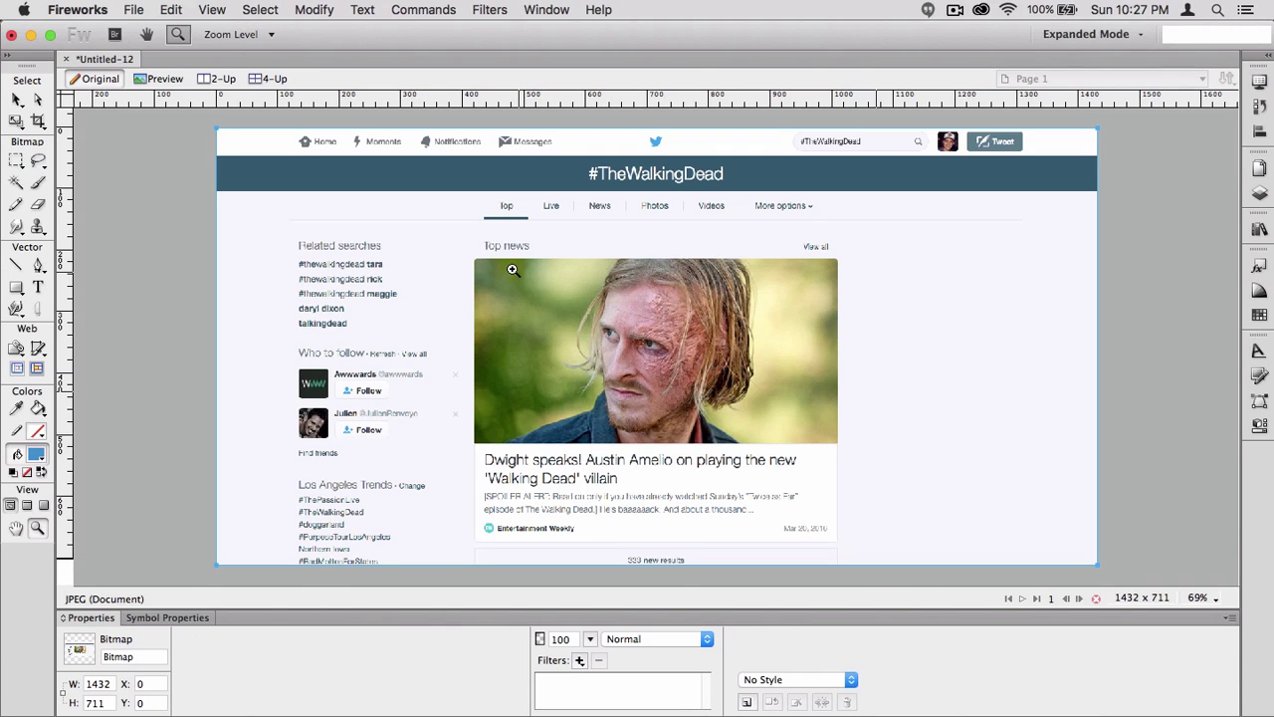
# Step: Crop outward on the right to widen the canvas to 1697 × 711
pyautogui.click(18, 160)
pyautogui.click(42, 121)
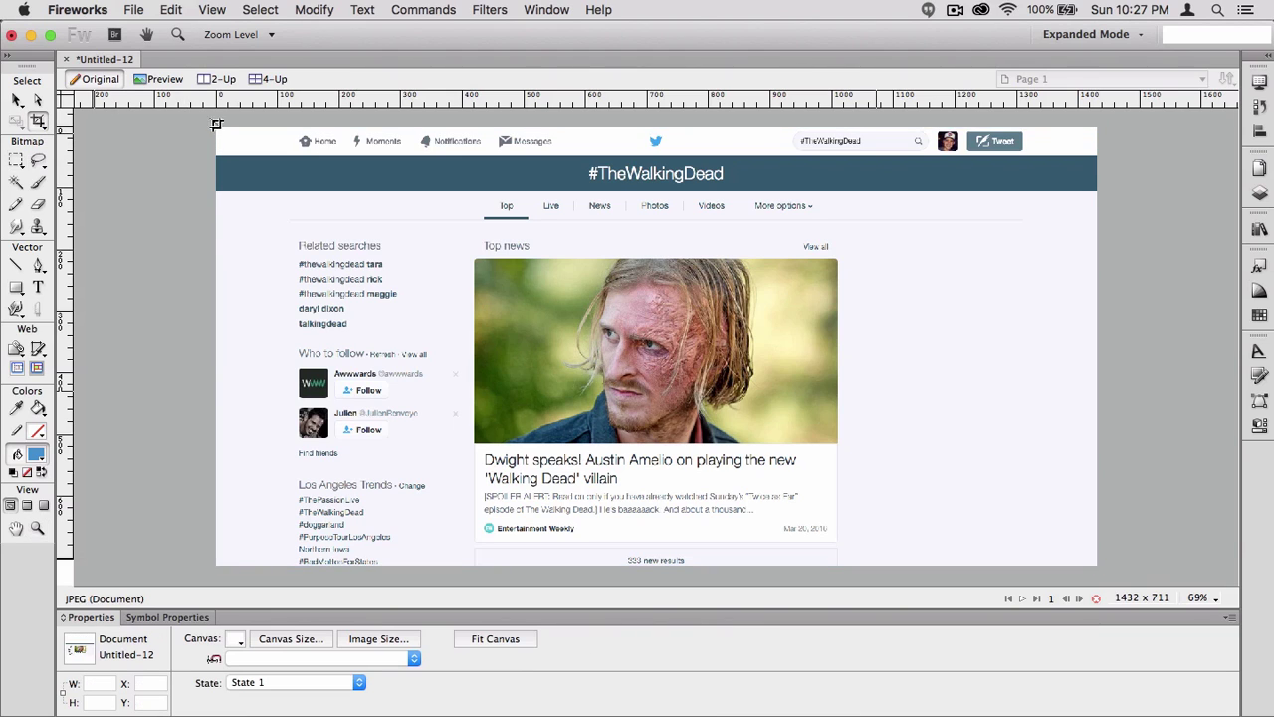
pyautogui.moveTo(202, 121); pyautogui.dragTo(1152, 525)
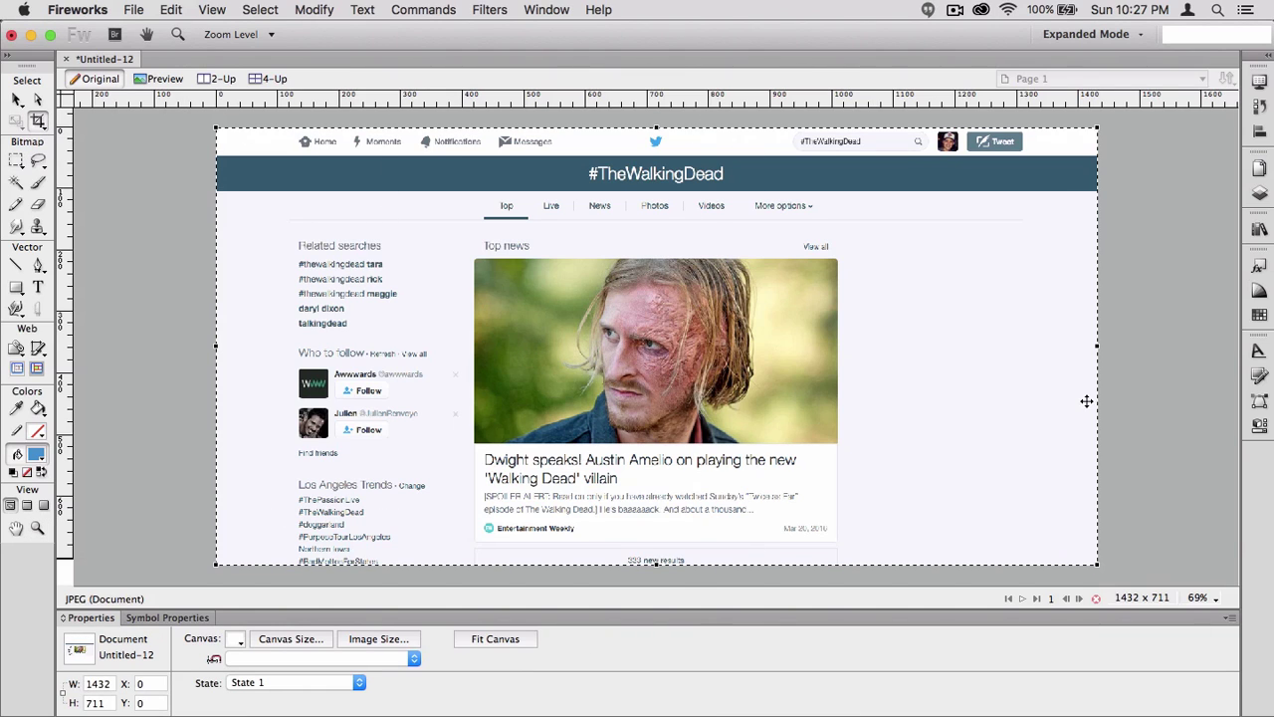
pyautogui.moveTo(1100, 348); pyautogui.dragTo(1261, 393)
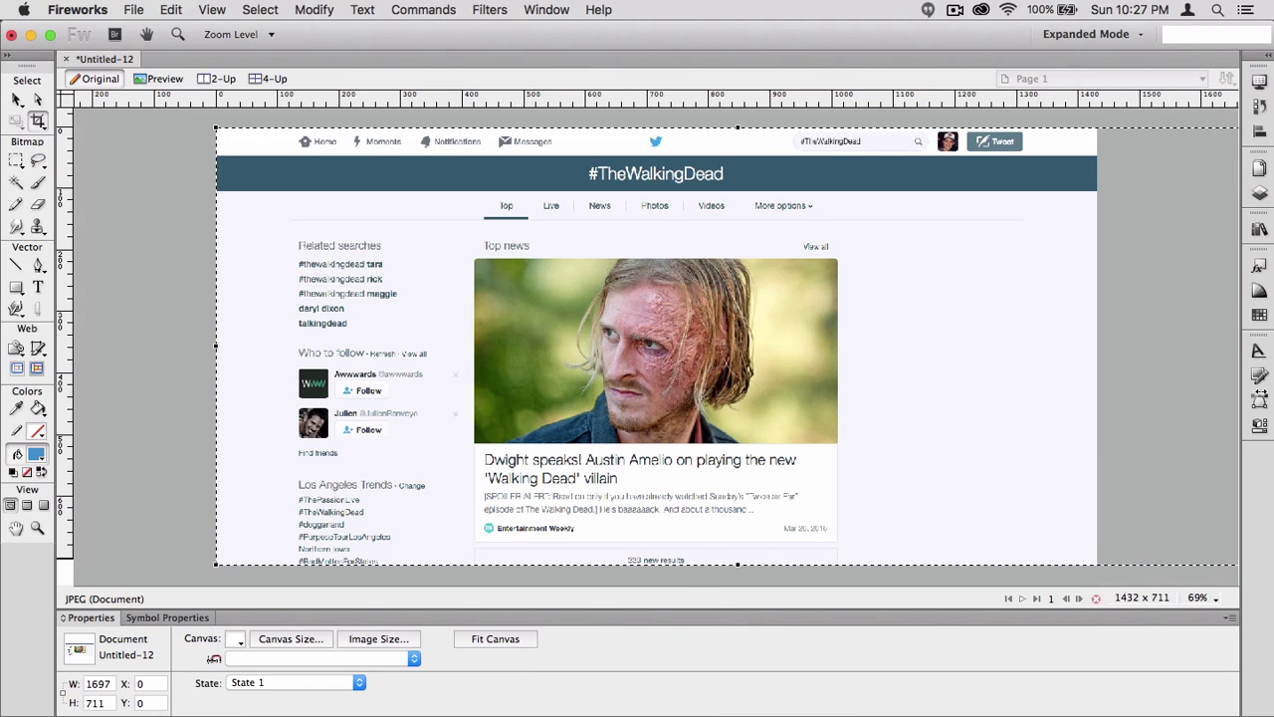
pyautogui.press('Return')
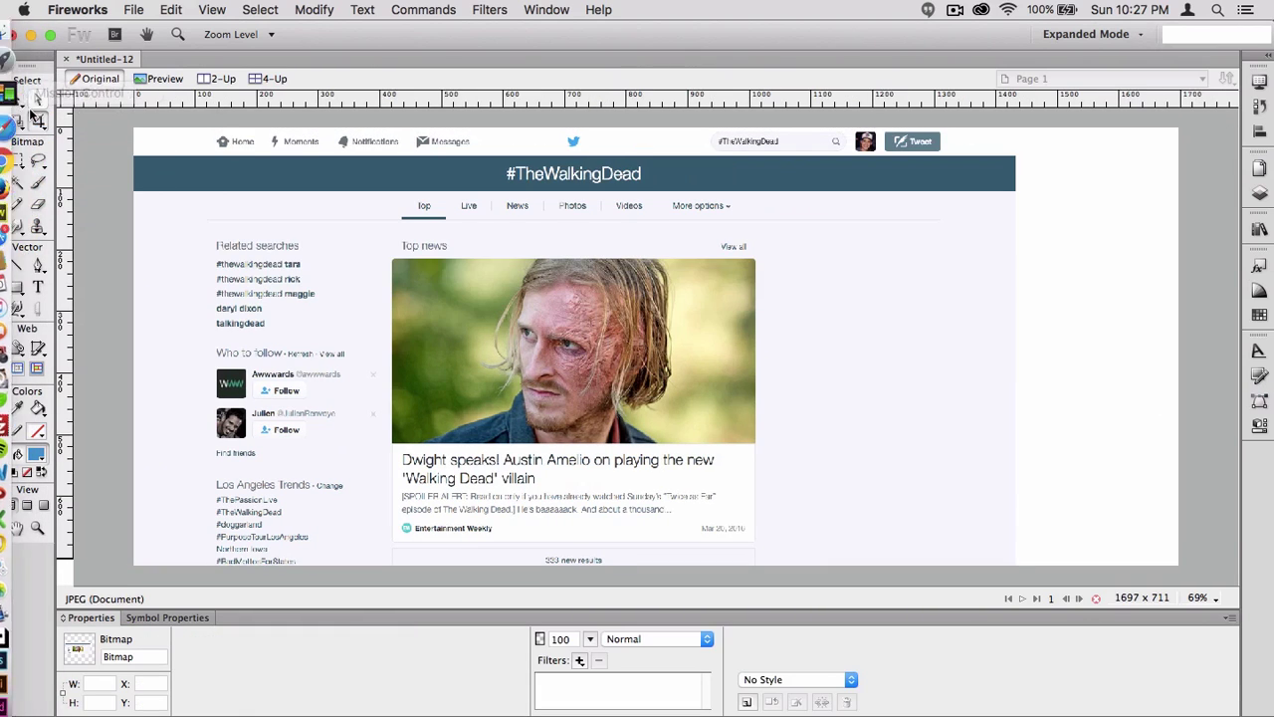
# Step: Clear the page content and stretch a narrow background-and-header strip across the full canvas width
pyautogui.click(16, 160)
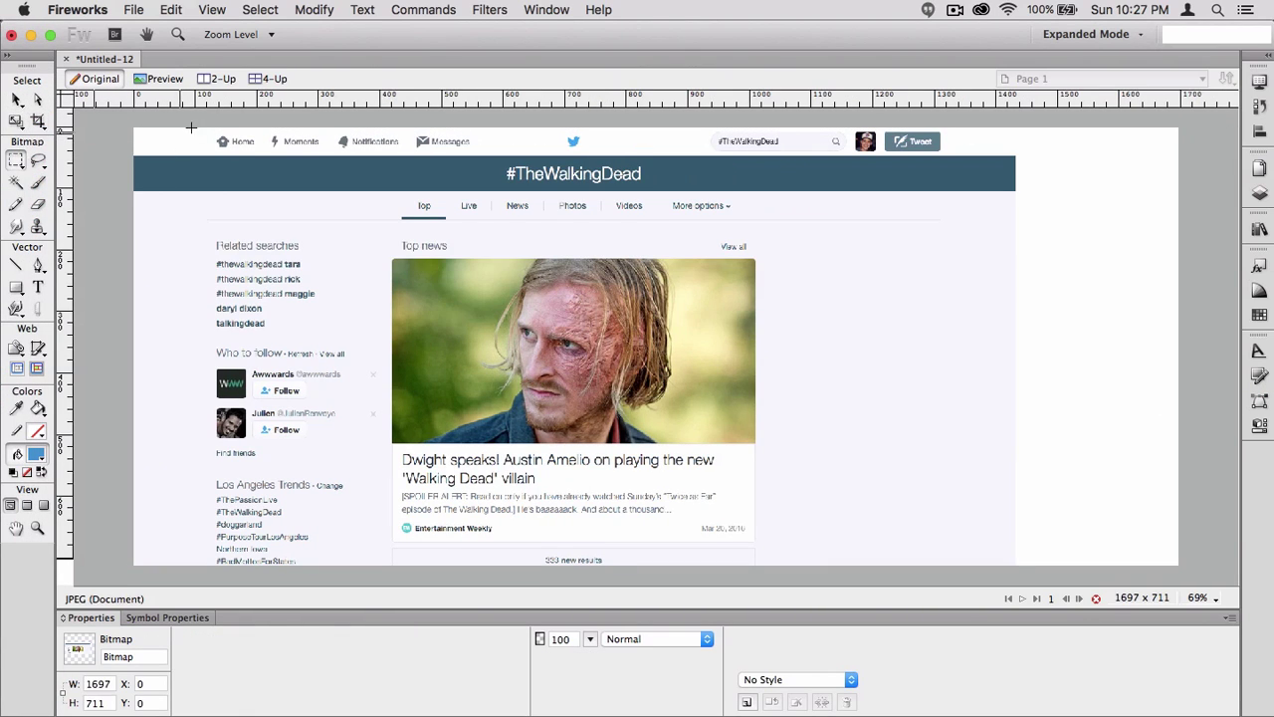
pyautogui.moveTo(199, 120); pyautogui.dragTo(958, 604)
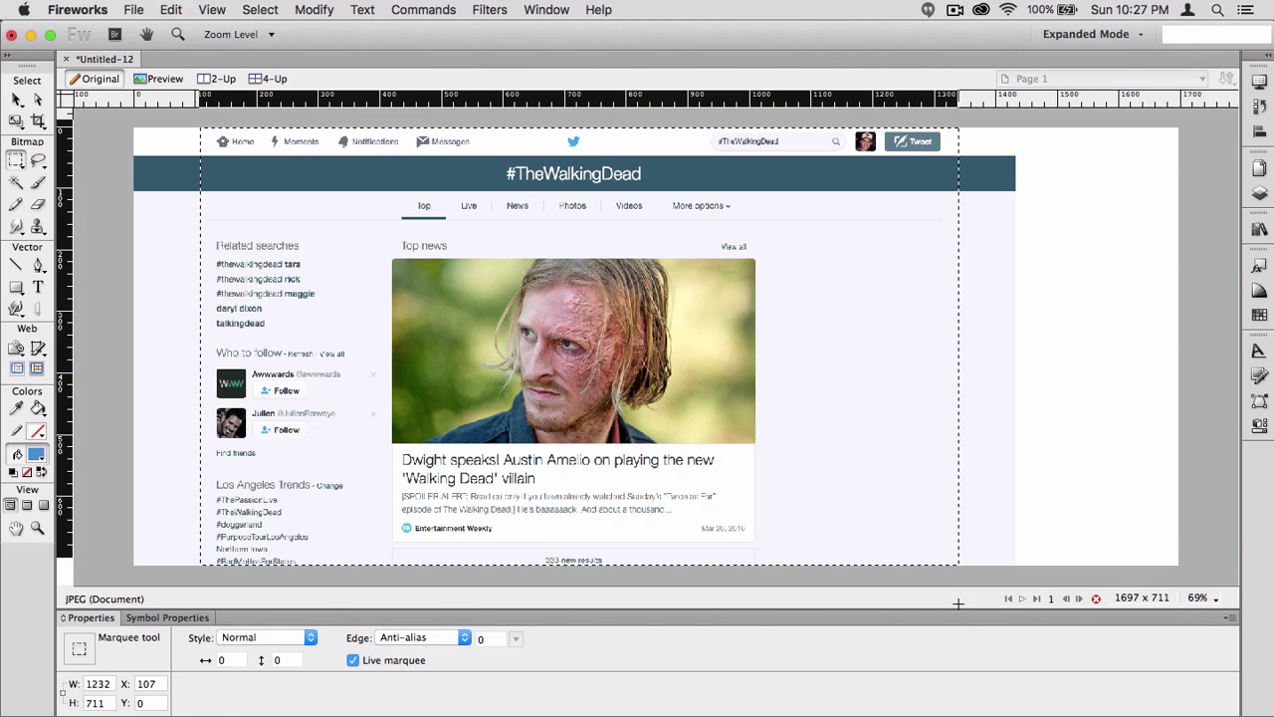
pyautogui.press('Delete')
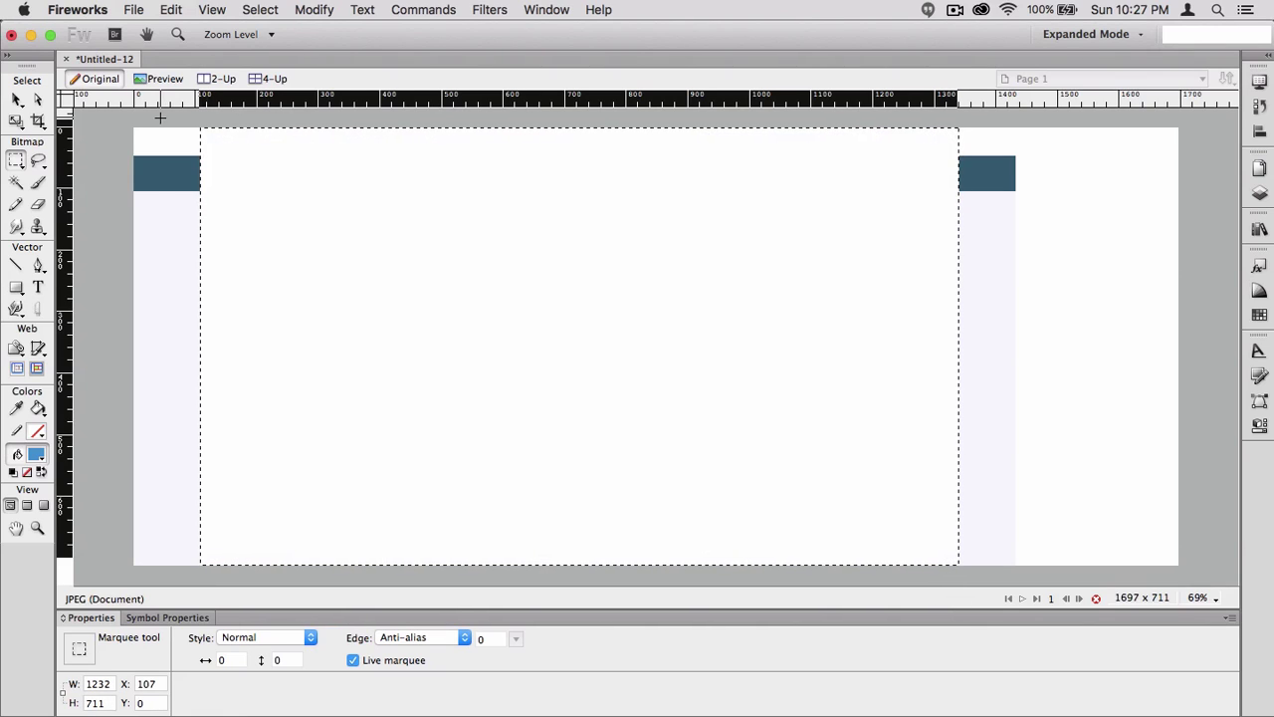
pyautogui.moveTo(159, 117); pyautogui.dragTo(187, 576)
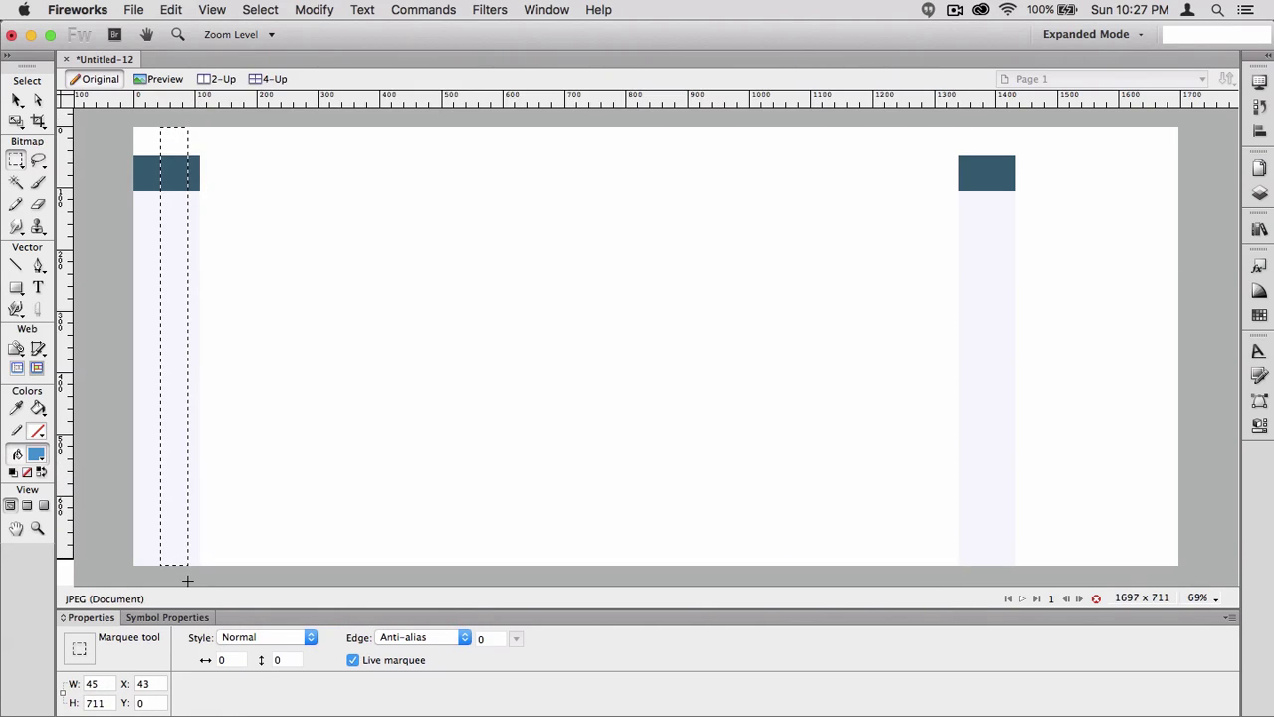
pyautogui.press('q')
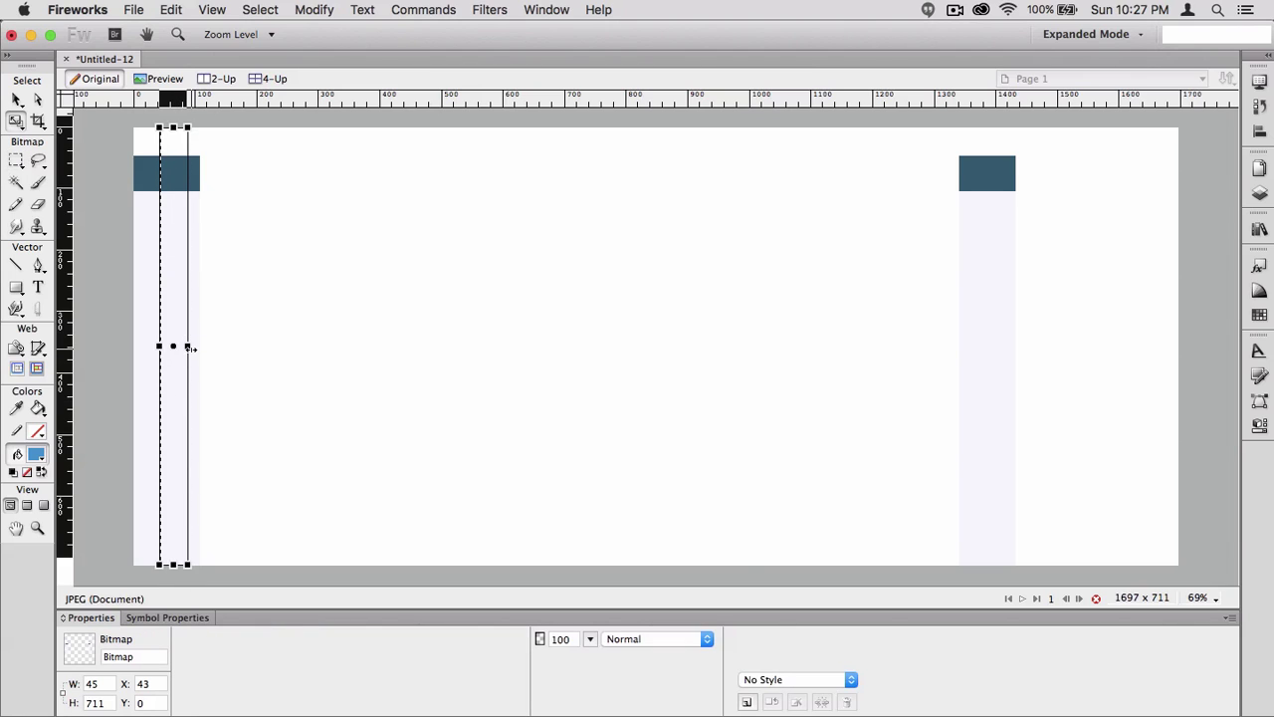
pyautogui.moveTo(187, 346); pyautogui.dragTo(1262, 401)
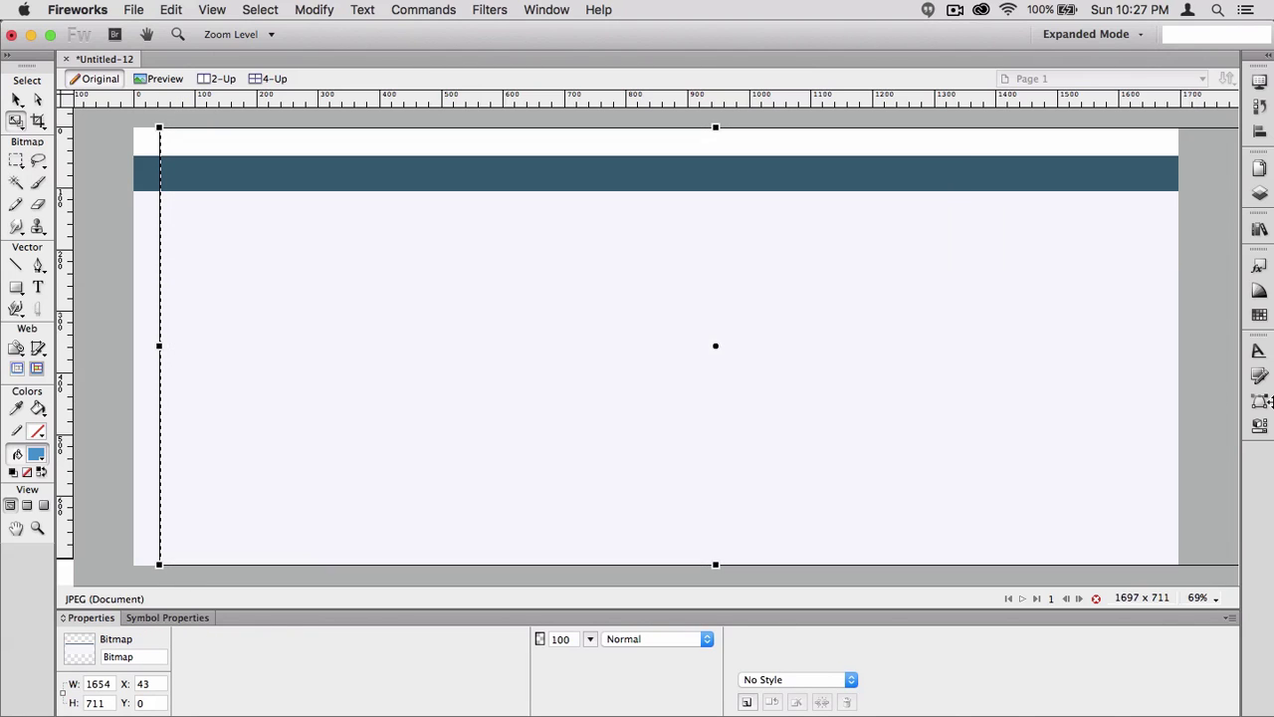
pyautogui.press('m')
# Step: Paste the Twitter screenshot back and position it over the stretched background at X 74
pyautogui.click(16, 99)
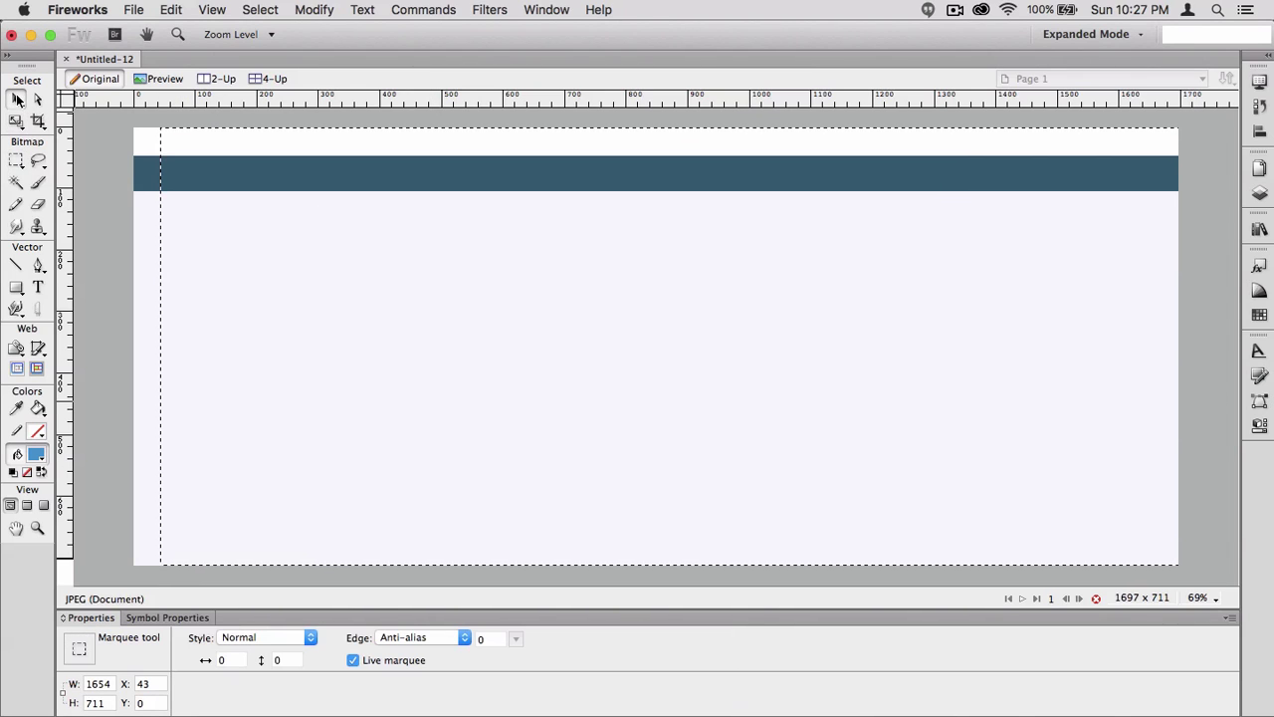
pyautogui.click(199, 188)
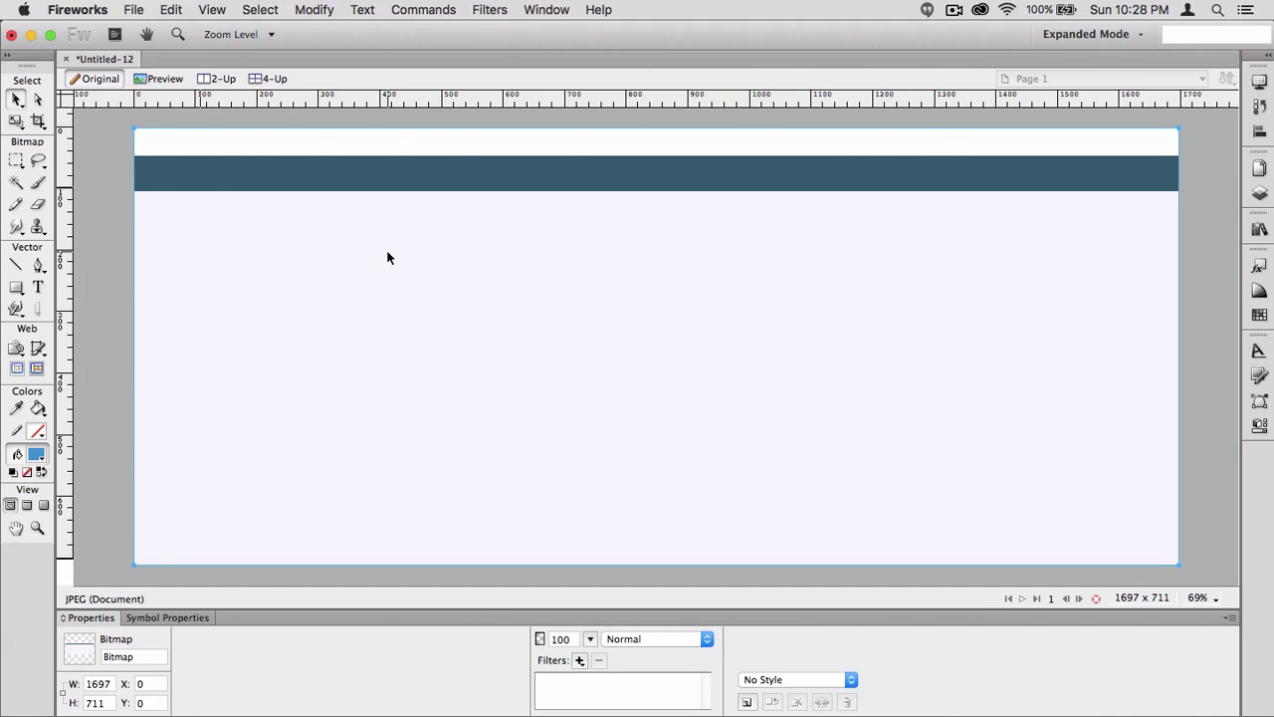
pyautogui.press('super+v')
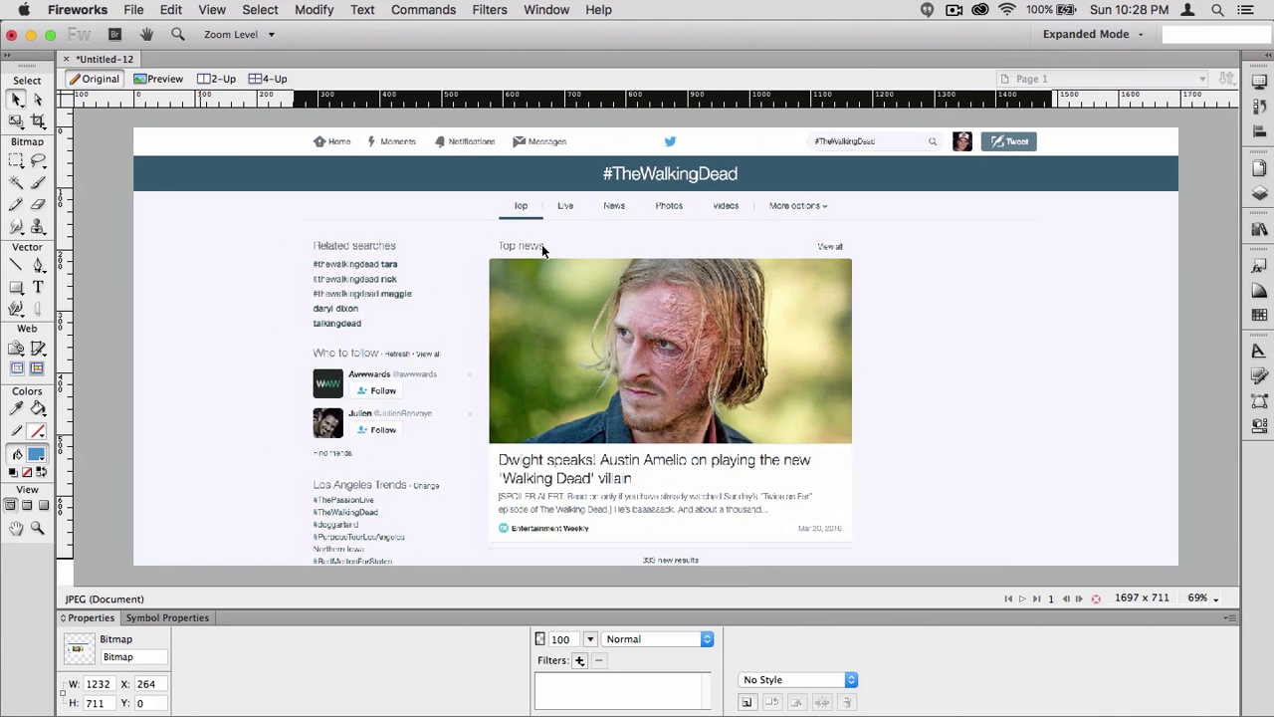
pyautogui.moveTo(542, 244); pyautogui.dragTo(428, 240)
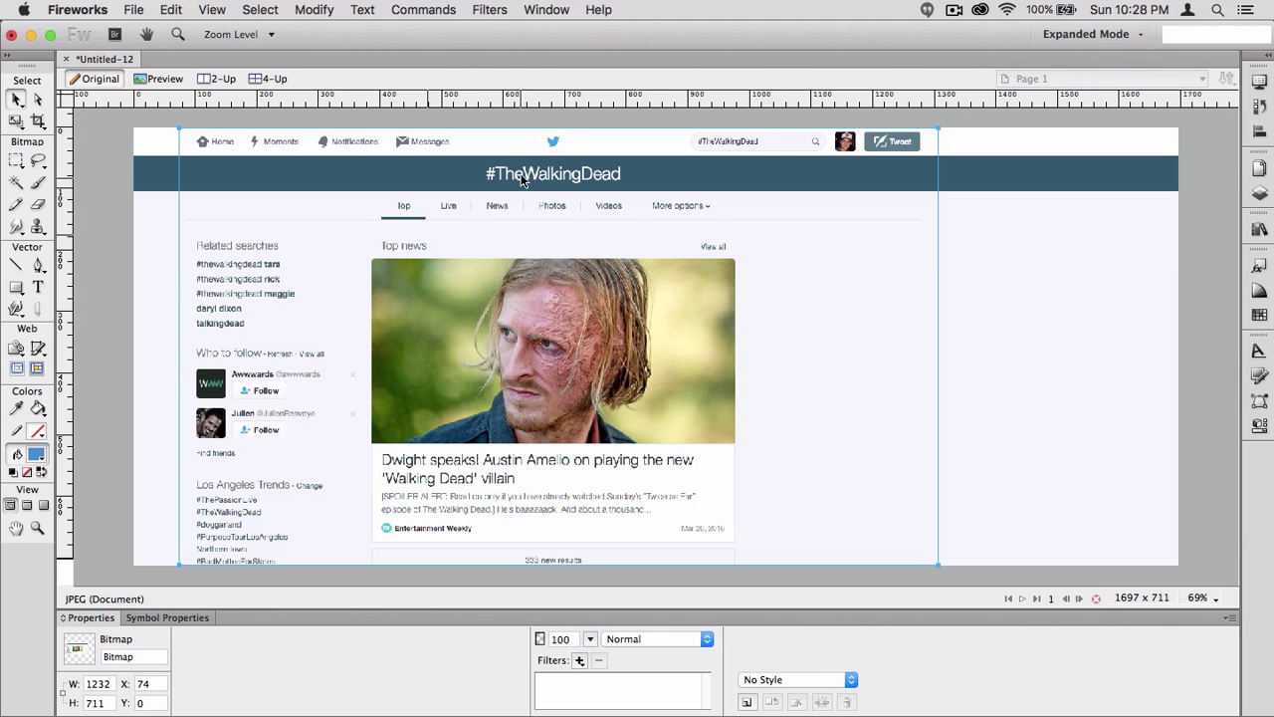
# Step: Nudge the screenshot right to X 117, then screenshot the two Walking Dead account cards in Chrome
pyautogui.moveTo(521, 179); pyautogui.dragTo(550, 181)
pyautogui.press('super+Tab')
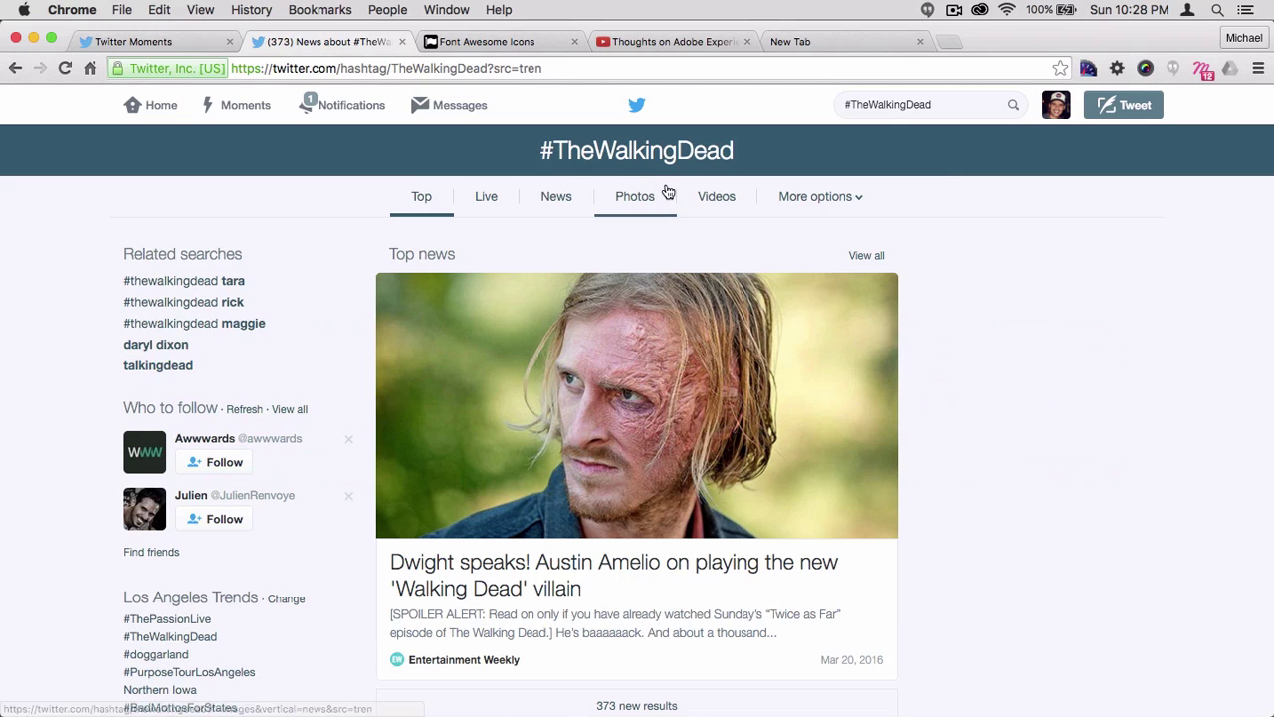
pyautogui.scroll(-10, 668, 191)
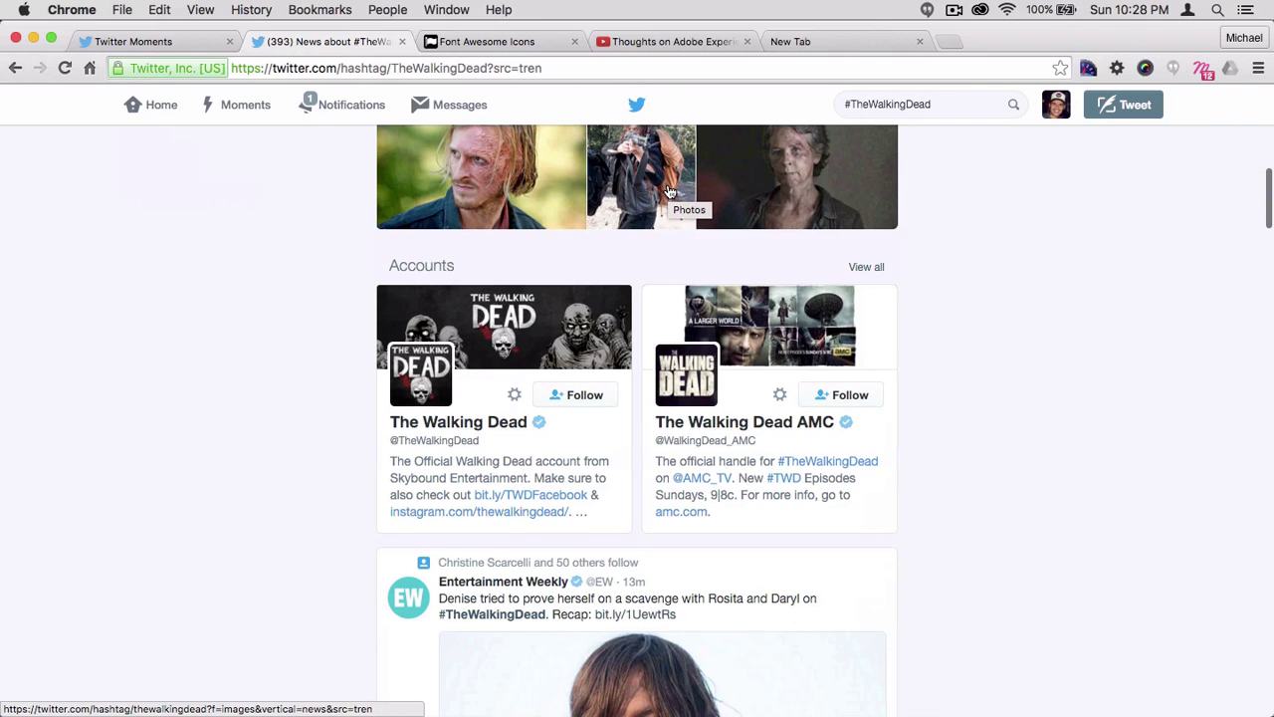
pyautogui.press('super+shift+4')
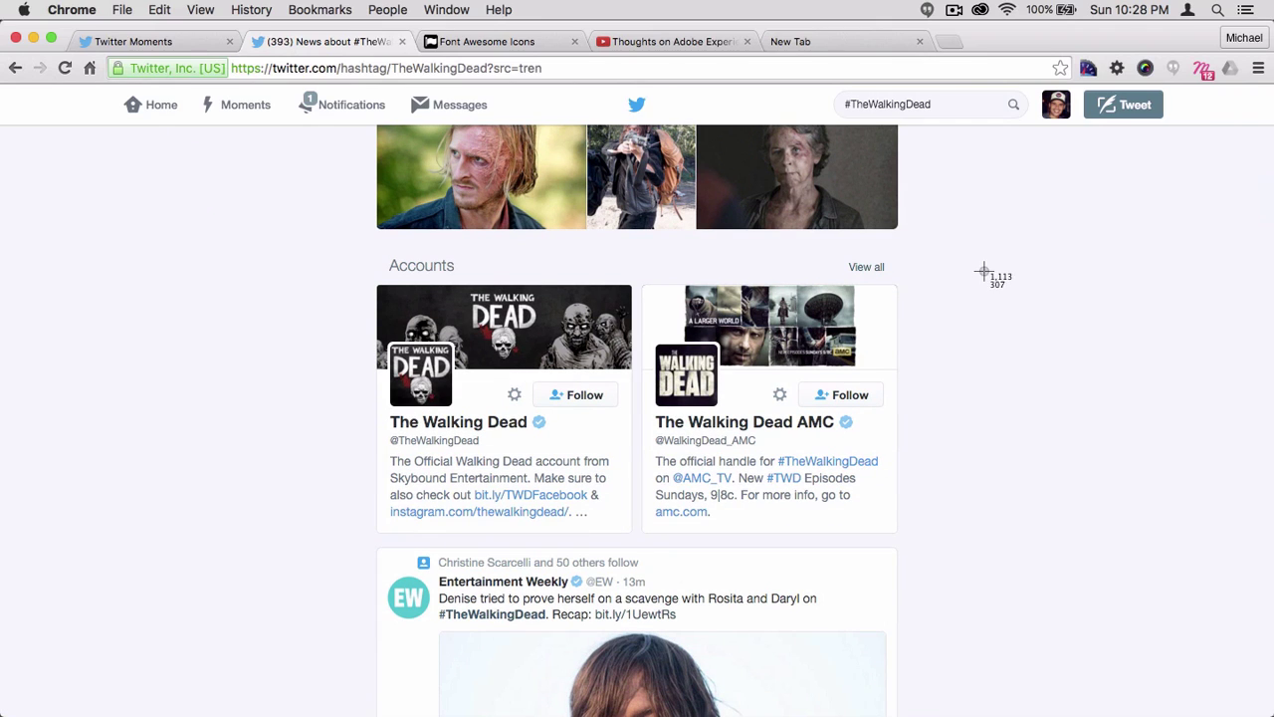
pyautogui.moveTo(364, 243); pyautogui.dragTo(919, 543)
# Step: Paste the captured Accounts cards into Fireworks and place them beside the news image
pyautogui.press('super+Tab')
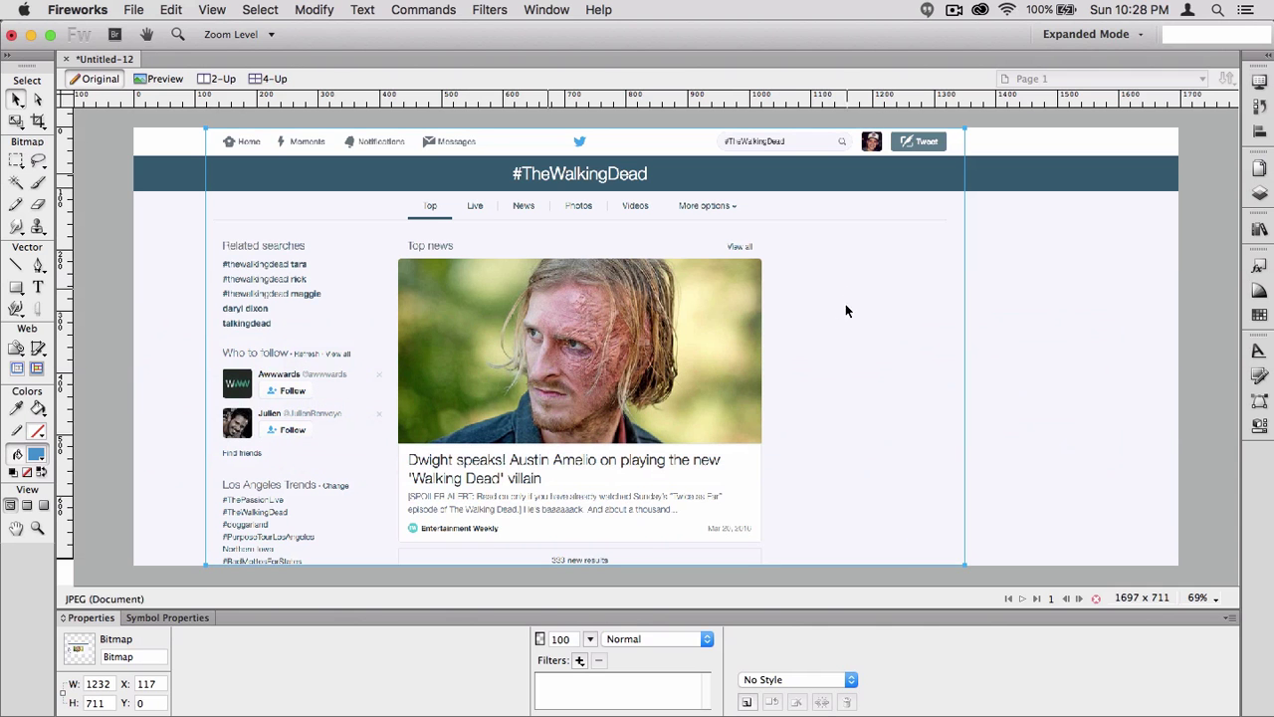
pyautogui.press('super+v')
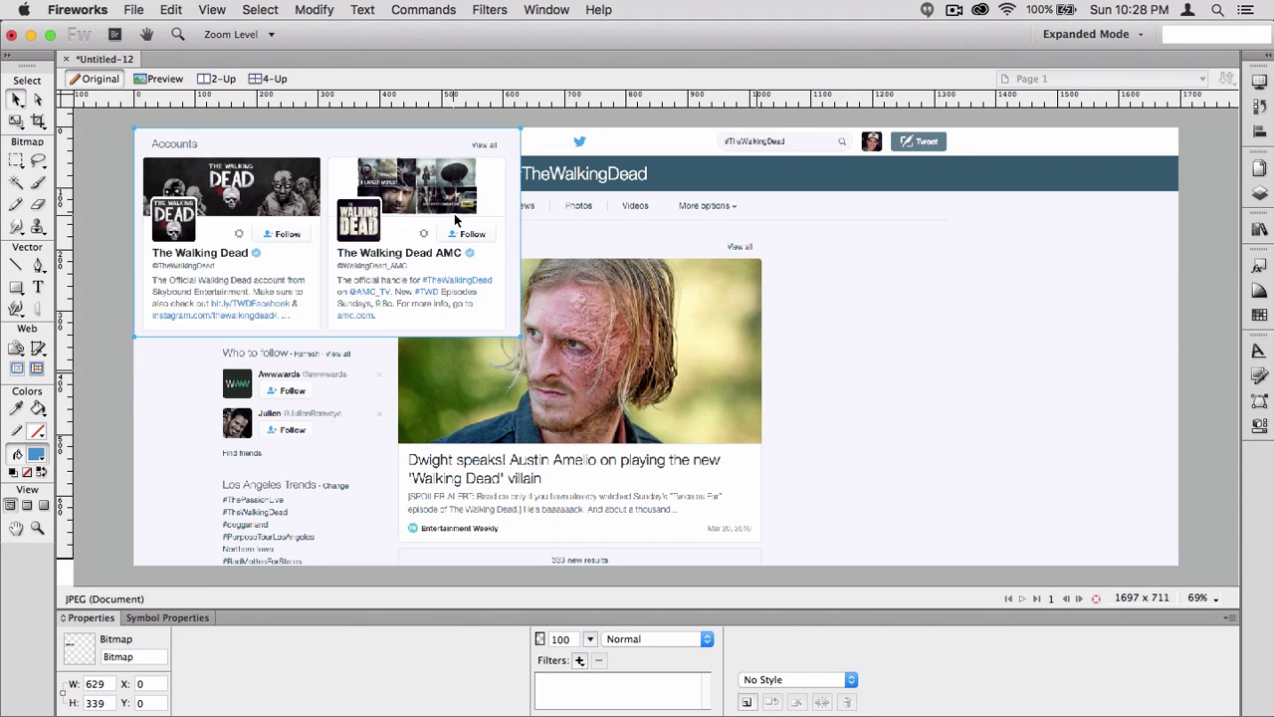
pyautogui.moveTo(454, 213); pyautogui.dragTo(866, 270)
pyautogui.moveTo(1027, 291); pyautogui.dragTo(1093, 322)
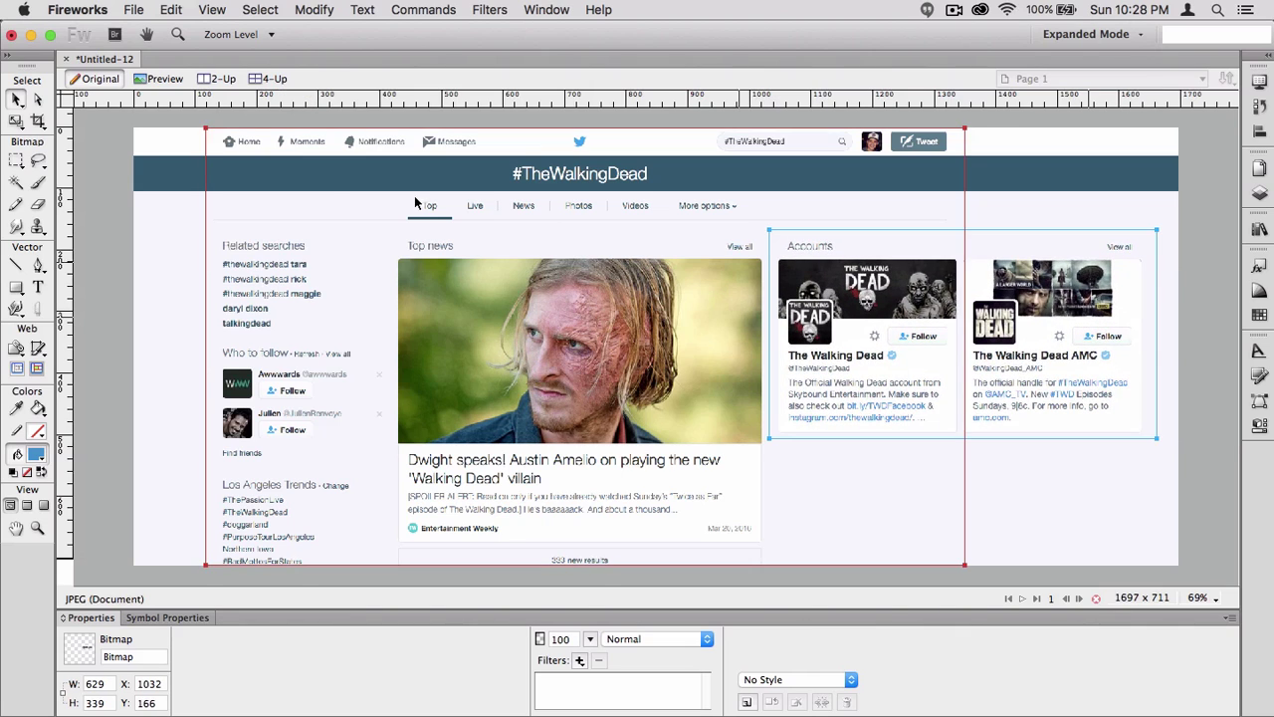
# Step: Cut the Walking Dead AMC card out and move it below The Walking Dead card at Y 505
pyautogui.click(16, 161)
pyautogui.moveTo(960, 237); pyautogui.dragTo(1155, 461)
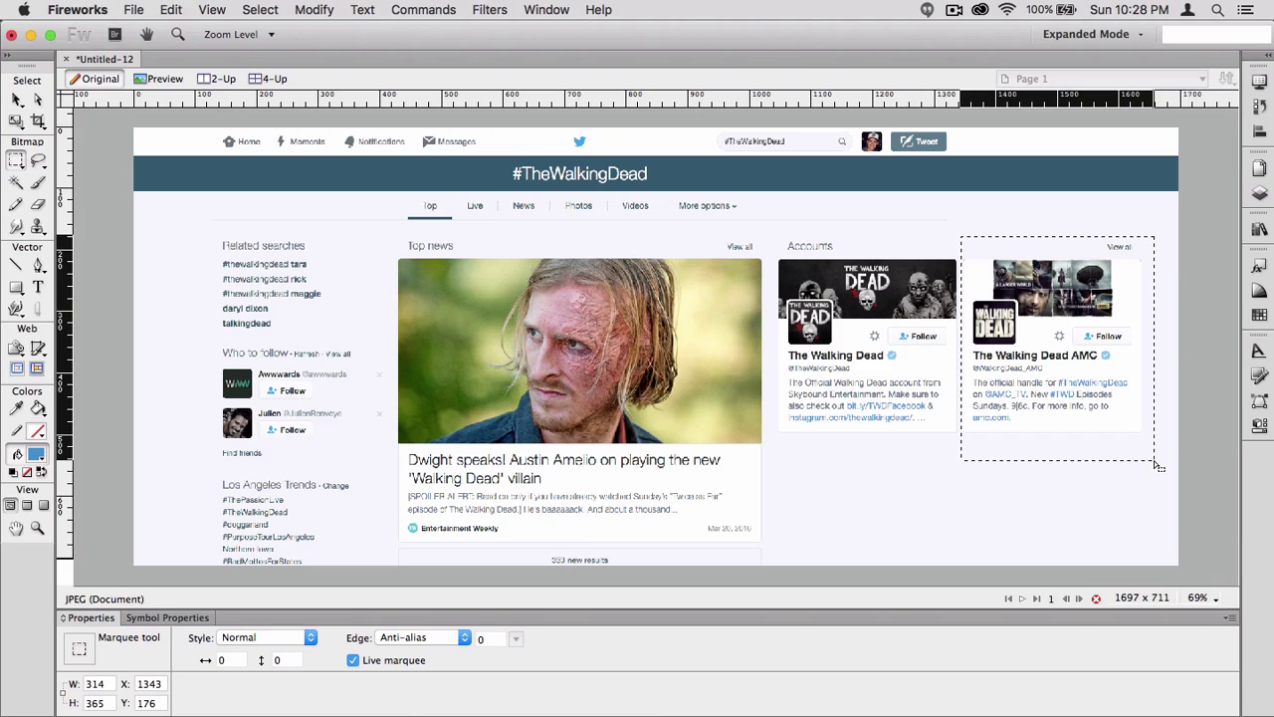
pyautogui.press('Delete')
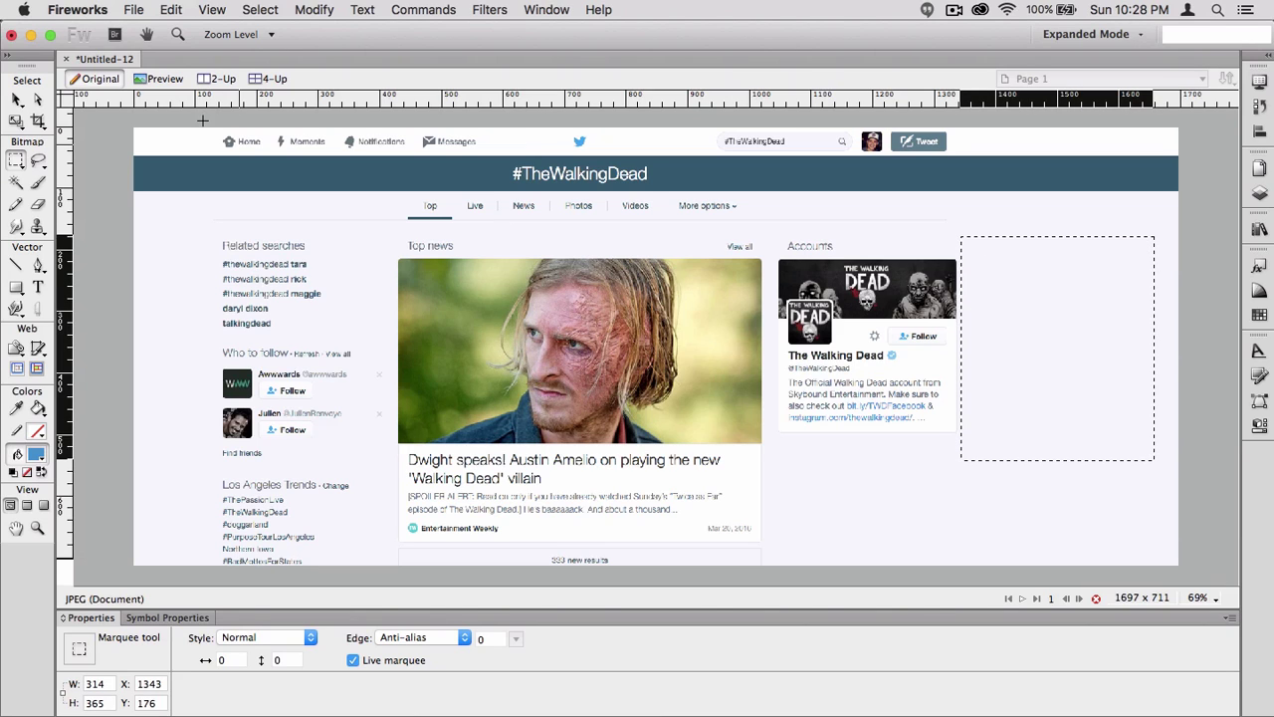
pyautogui.click(16, 100)
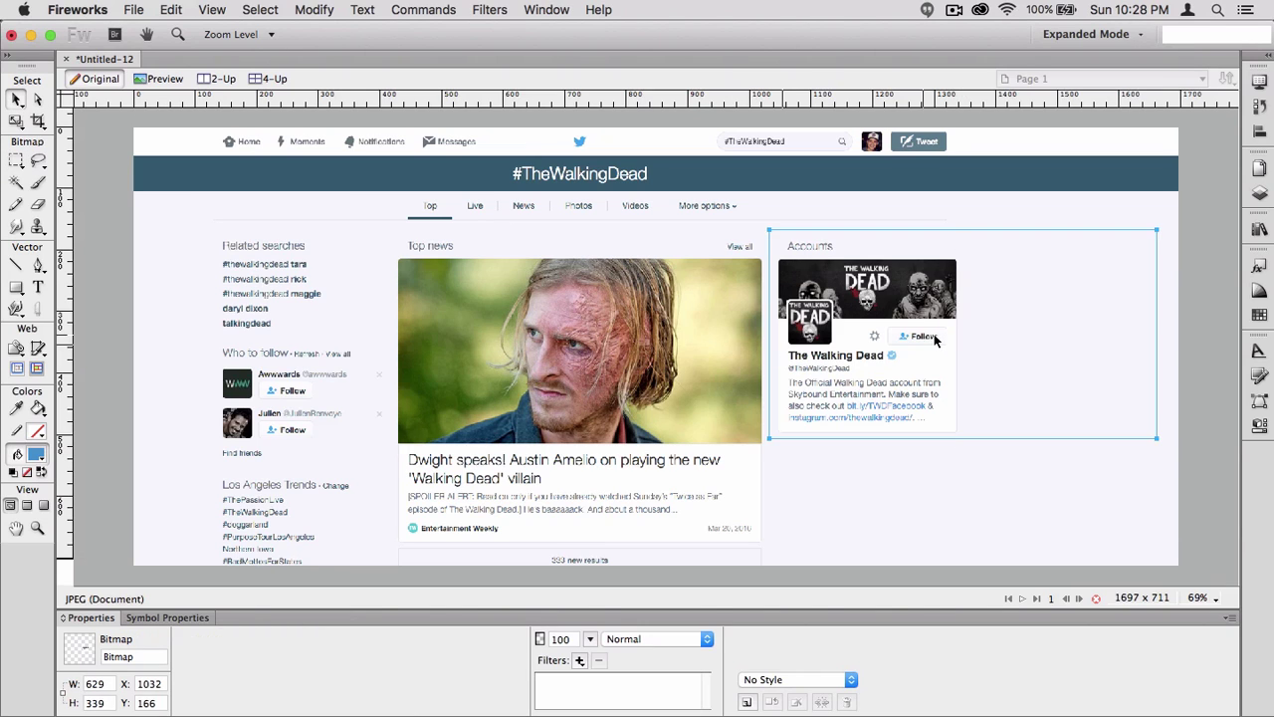
pyautogui.press('super+v')
pyautogui.moveTo(1007, 311); pyautogui.dragTo(831, 517)
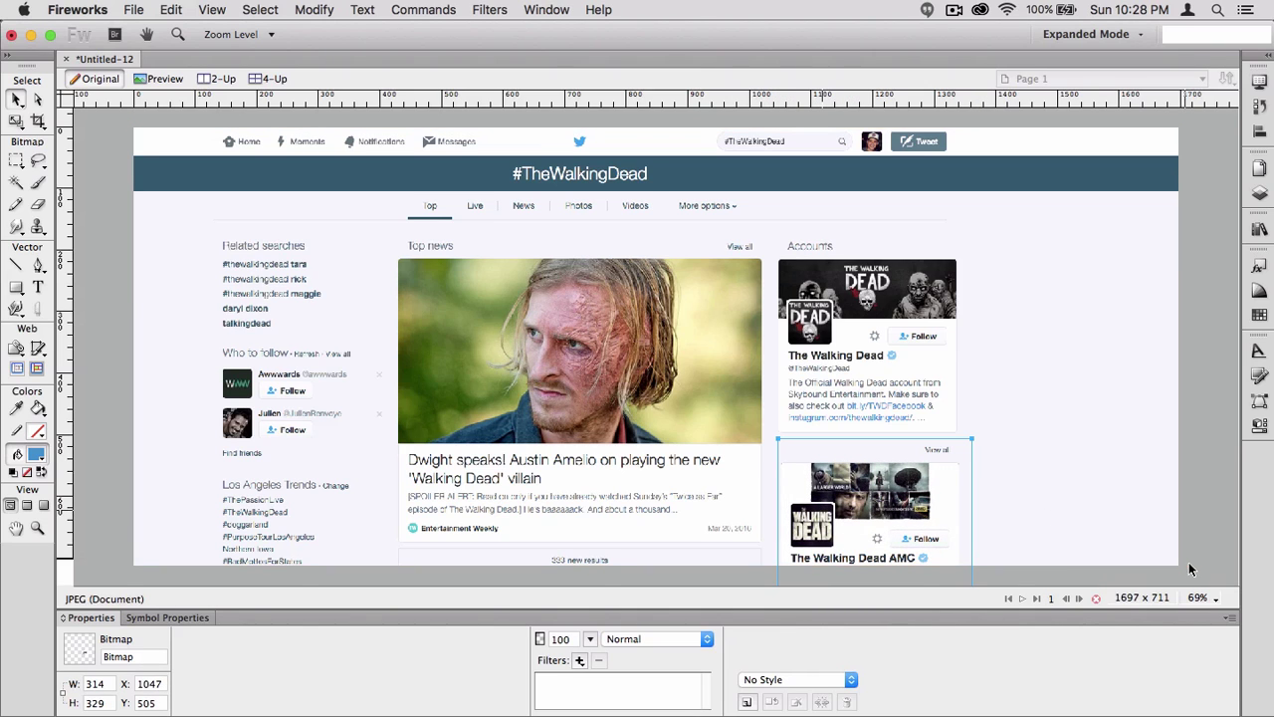
# Step: Deselect the AMC card and marquee-select all of the mockup's content objects
pyautogui.rightClick(1193, 569)
pyautogui.press('Escape')
pyautogui.click(175, 285)
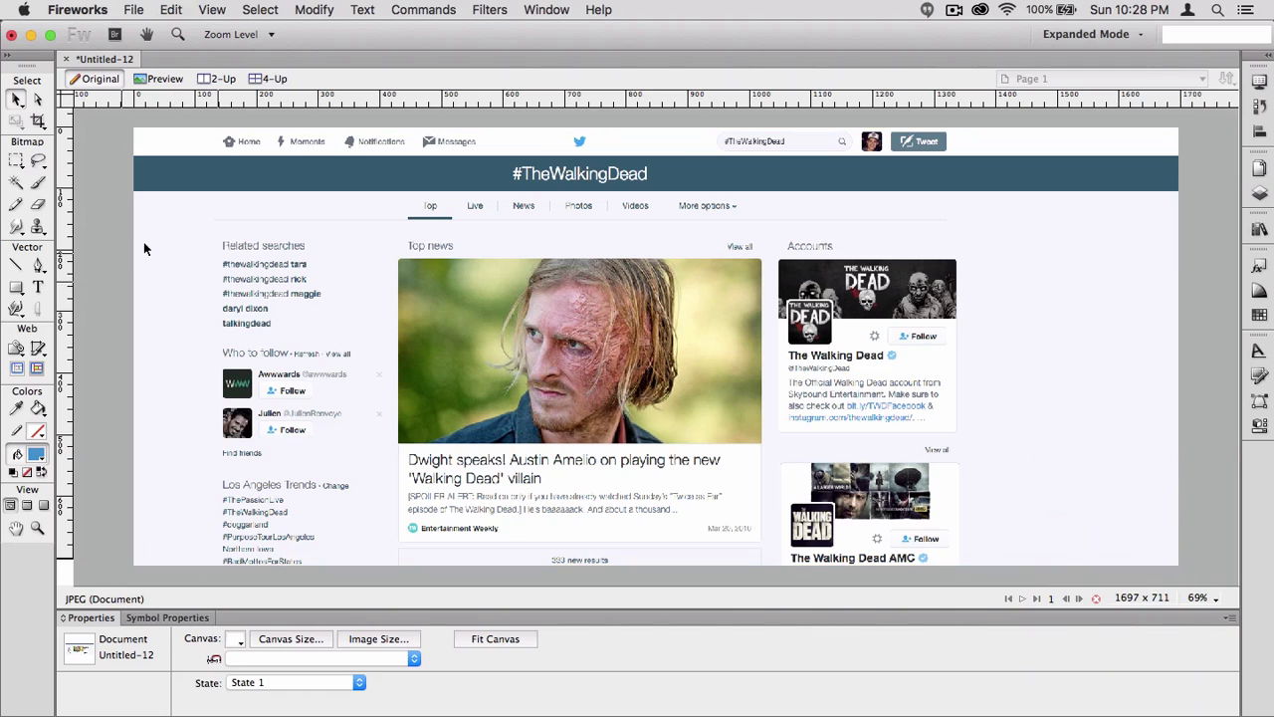
pyautogui.moveTo(121, 254); pyautogui.dragTo(971, 582)
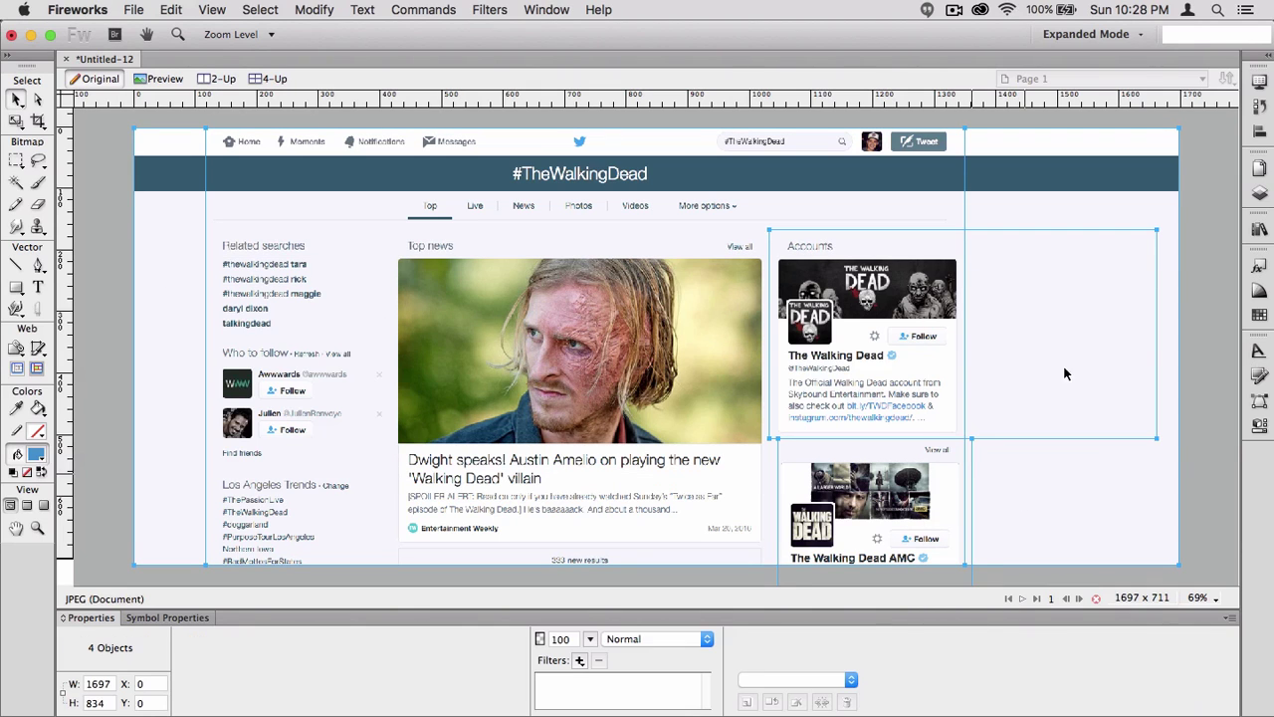
# Step: Drop the background from the selection and shift the content about 46 px right
pyautogui.keyDown('shift'); pyautogui.click(1075, 249); pyautogui.keyUp('shift')
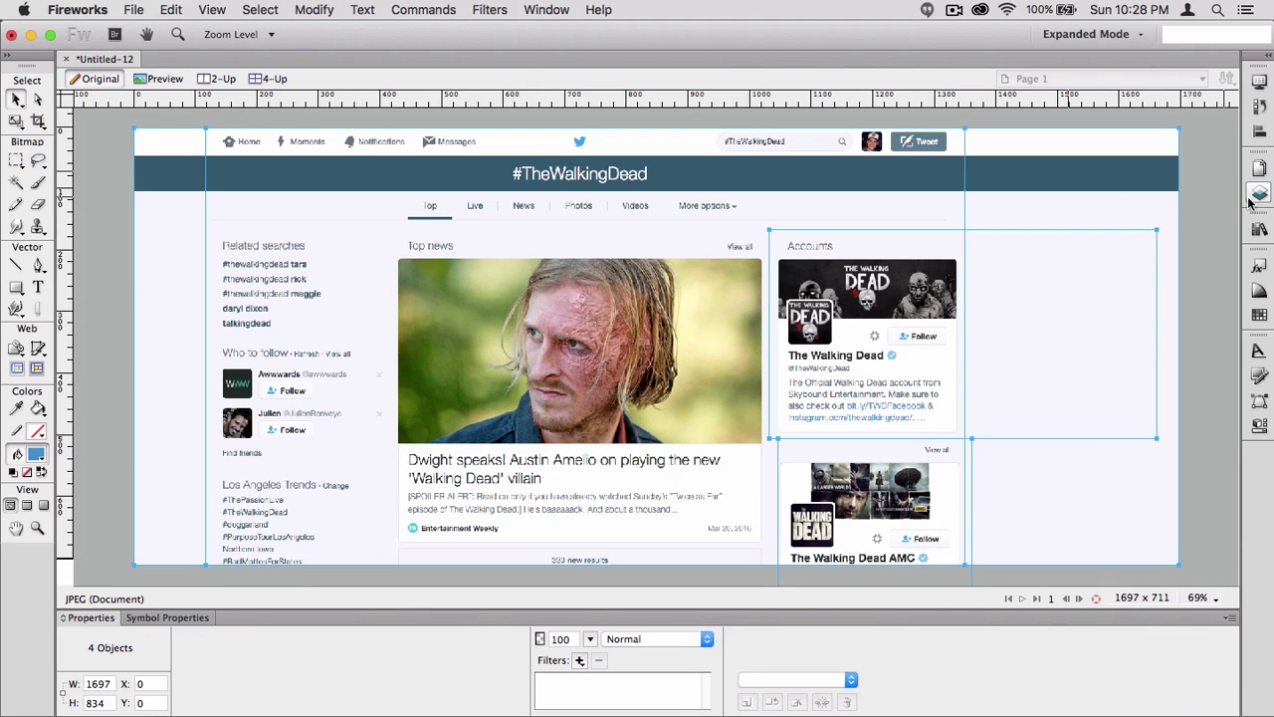
pyautogui.moveTo(918, 294); pyautogui.dragTo(970, 299)
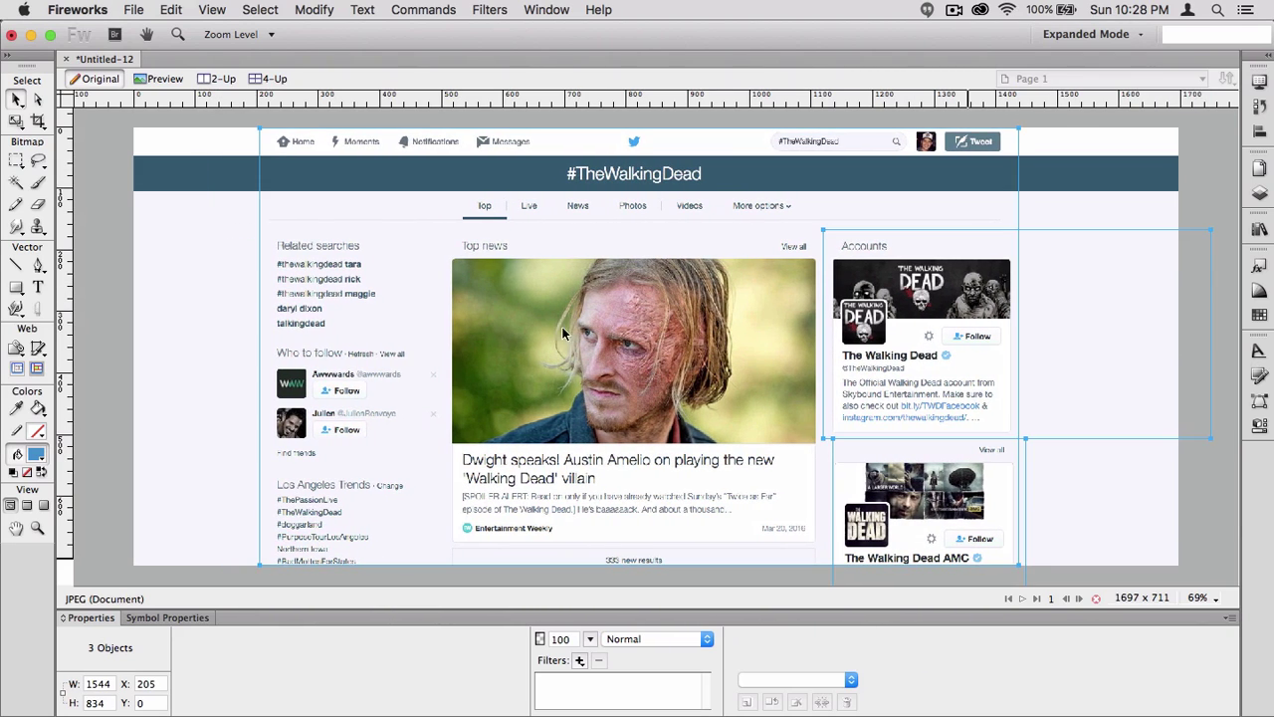
pyautogui.click(118, 398)
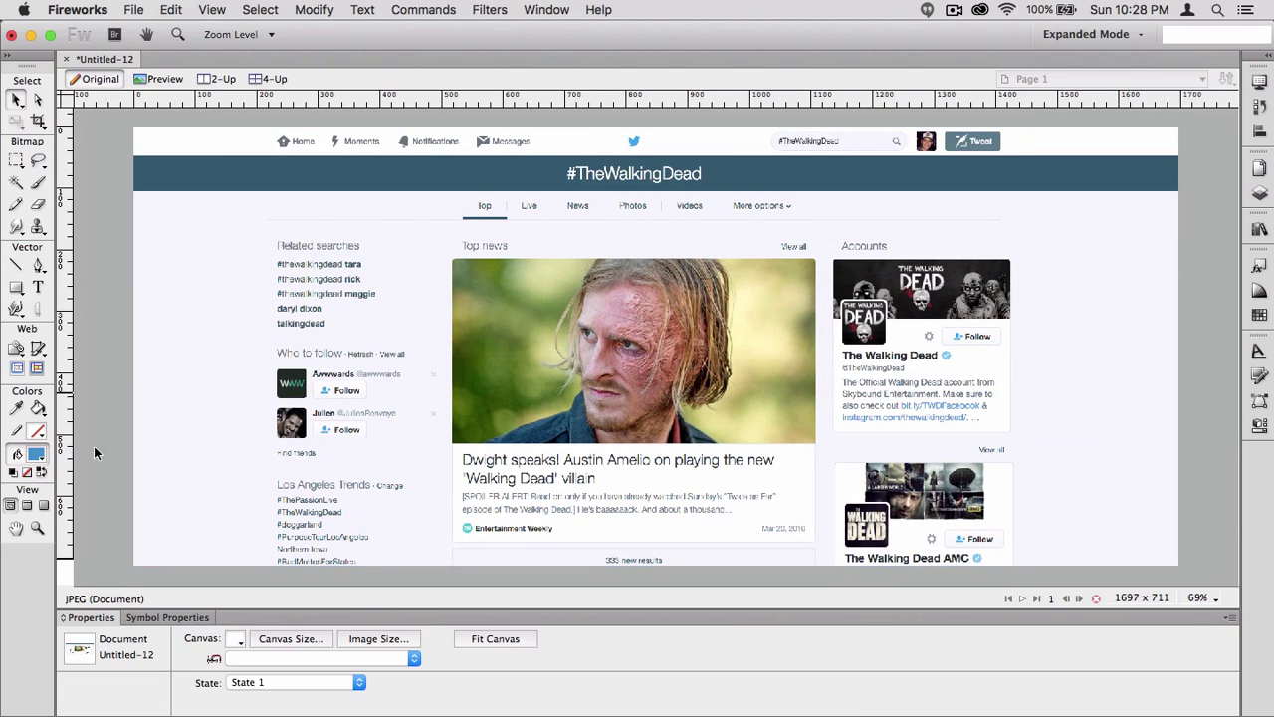
pyautogui.doubleClick(37, 528)
pyautogui.scroll(2, 267, 471)
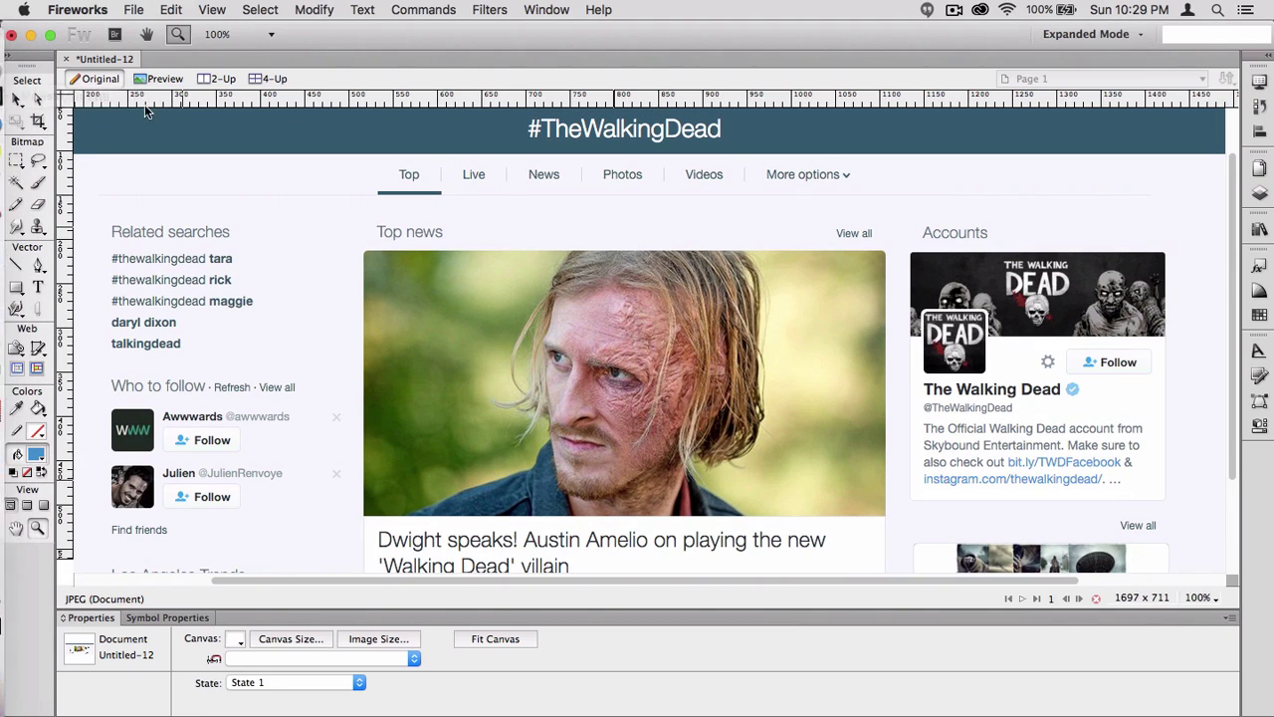
# Step: Select the Accounts cards bitmap and zoom in on The Walking Dead card's Follow button
pyautogui.click(17, 99)
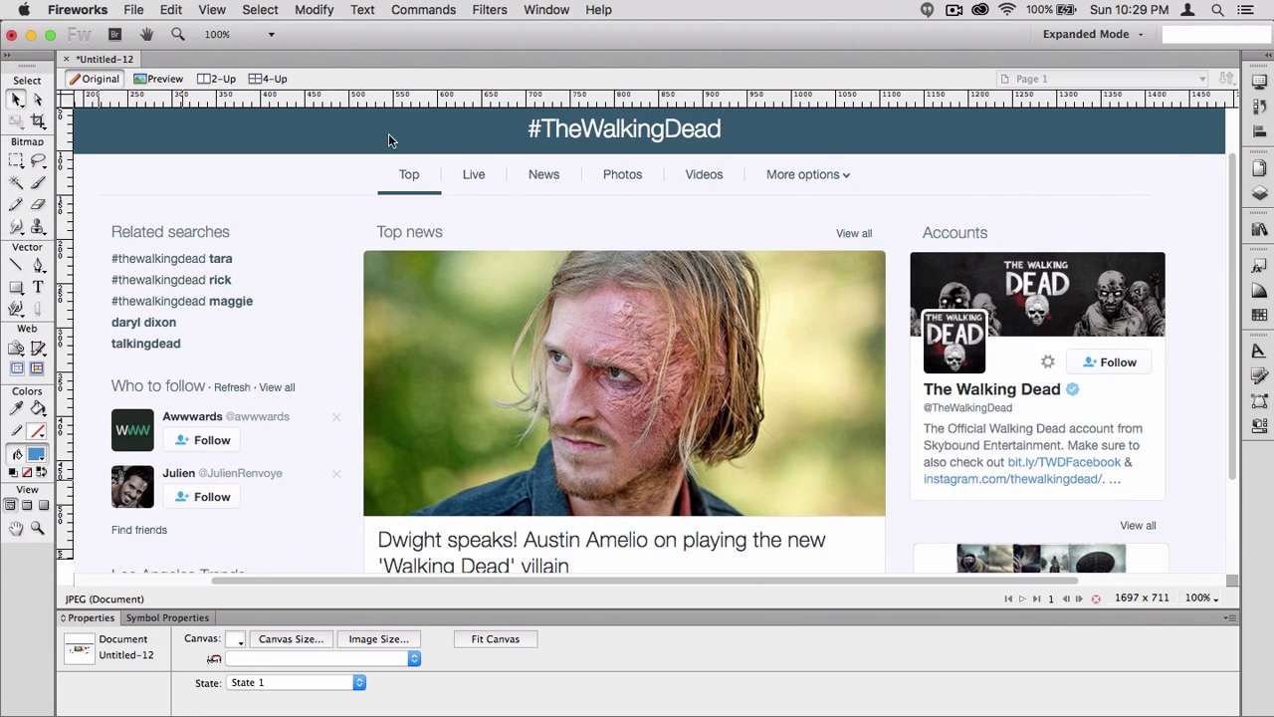
pyautogui.click(939, 346)
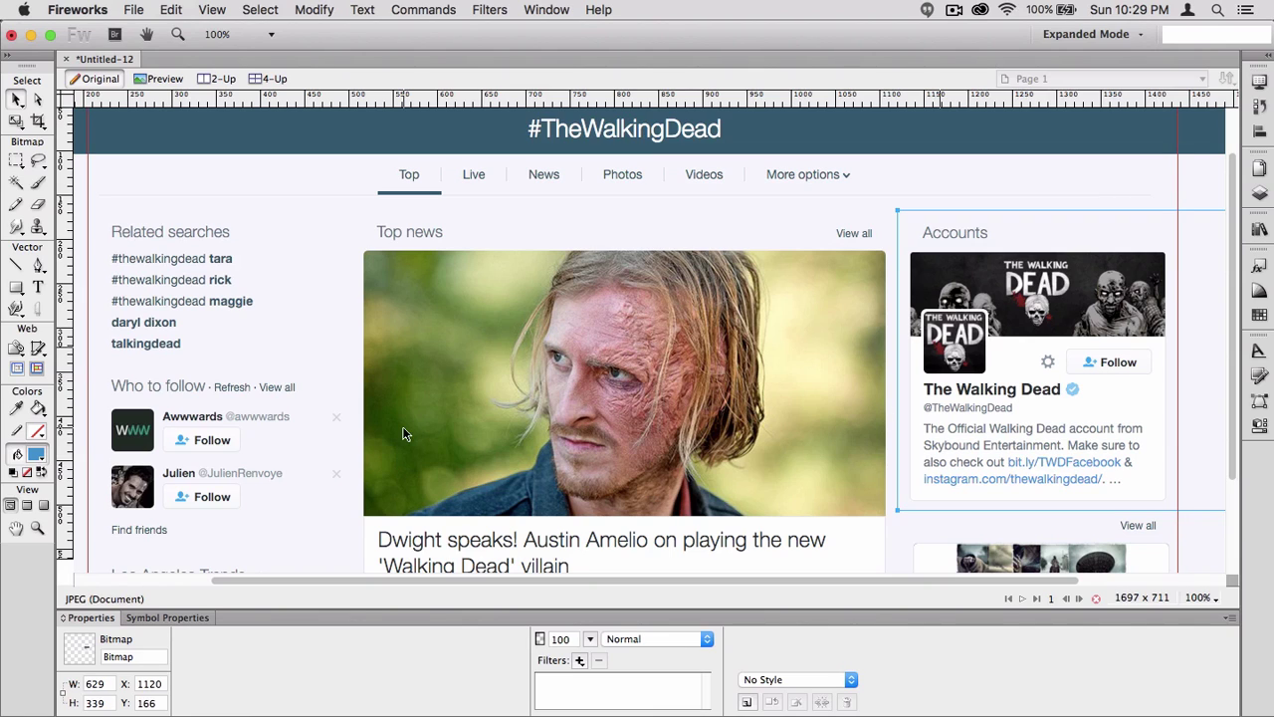
pyautogui.click(38, 528)
pyautogui.moveTo(1057, 287); pyautogui.dragTo(1152, 412)
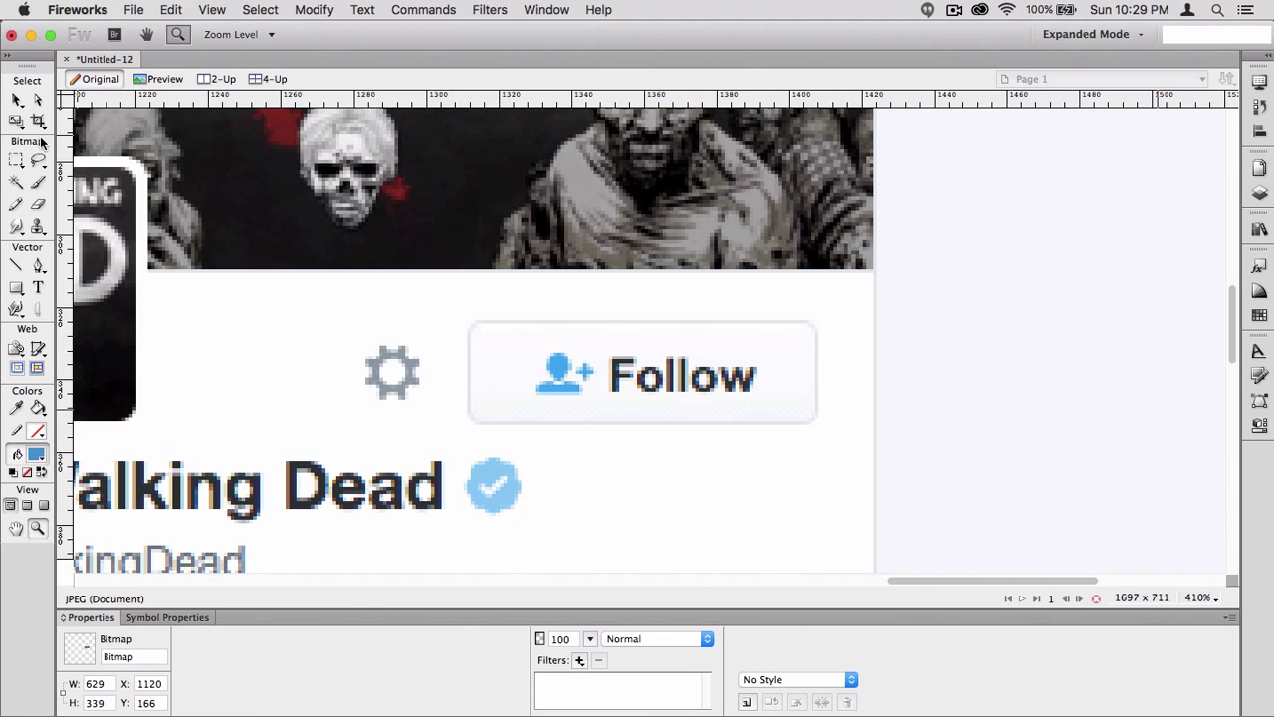
pyautogui.click(16, 160)
# Step: Stretch a blank strip from the button's right edge over the dark Follow label
pyautogui.moveTo(782, 315); pyautogui.dragTo(808, 462)
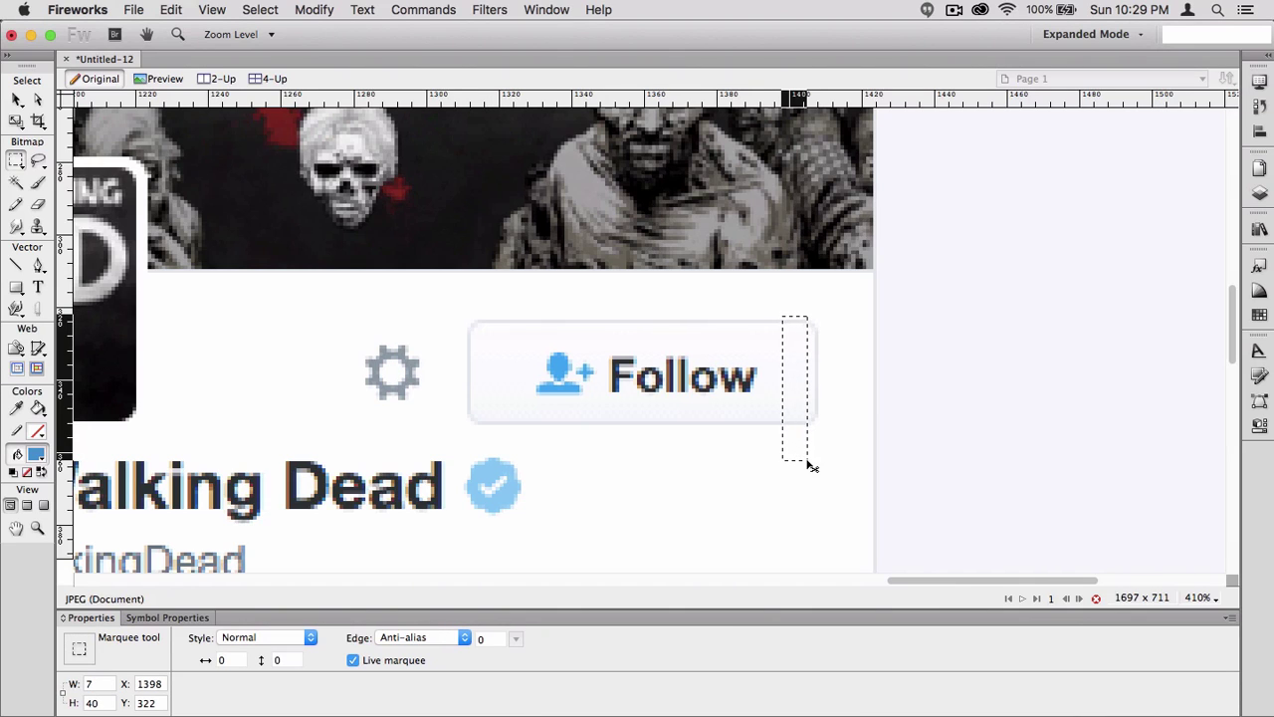
pyautogui.press('q')
pyautogui.moveTo(779, 387); pyautogui.dragTo(604, 388)
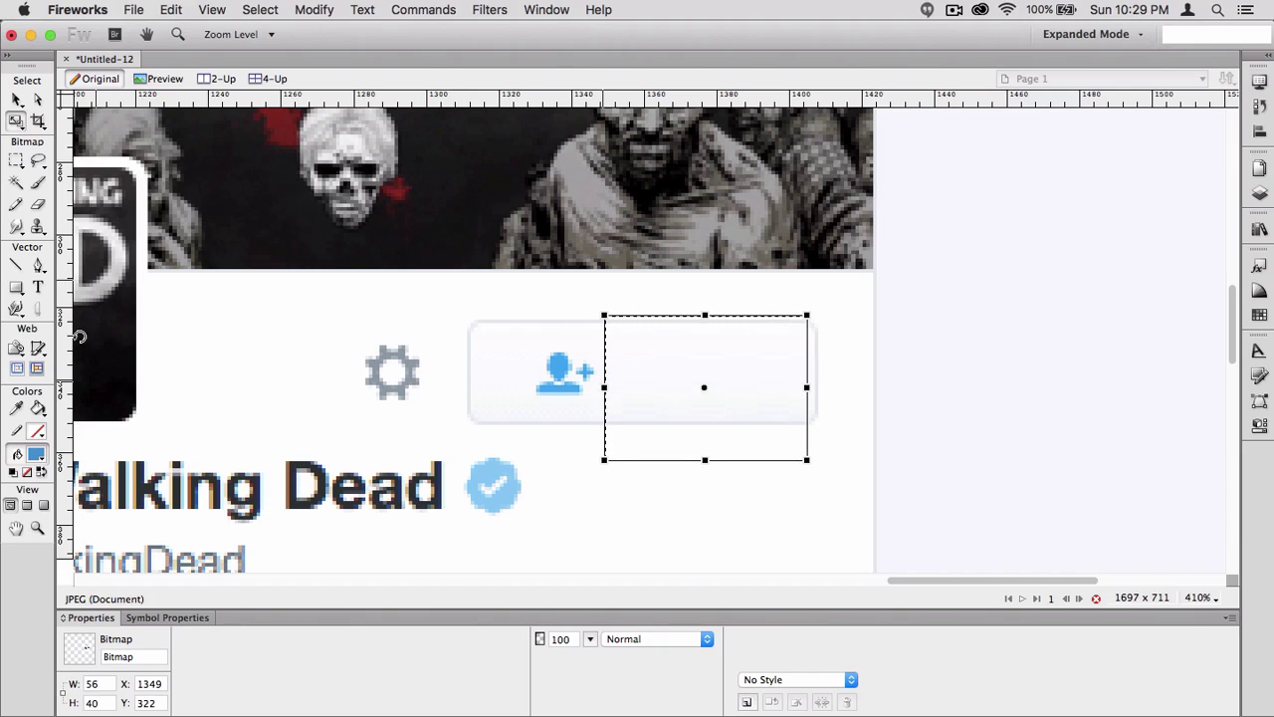
# Step: Type a blue 'Follow' label inside the button in Proxima Nova Semibold 14
pyautogui.click(38, 287)
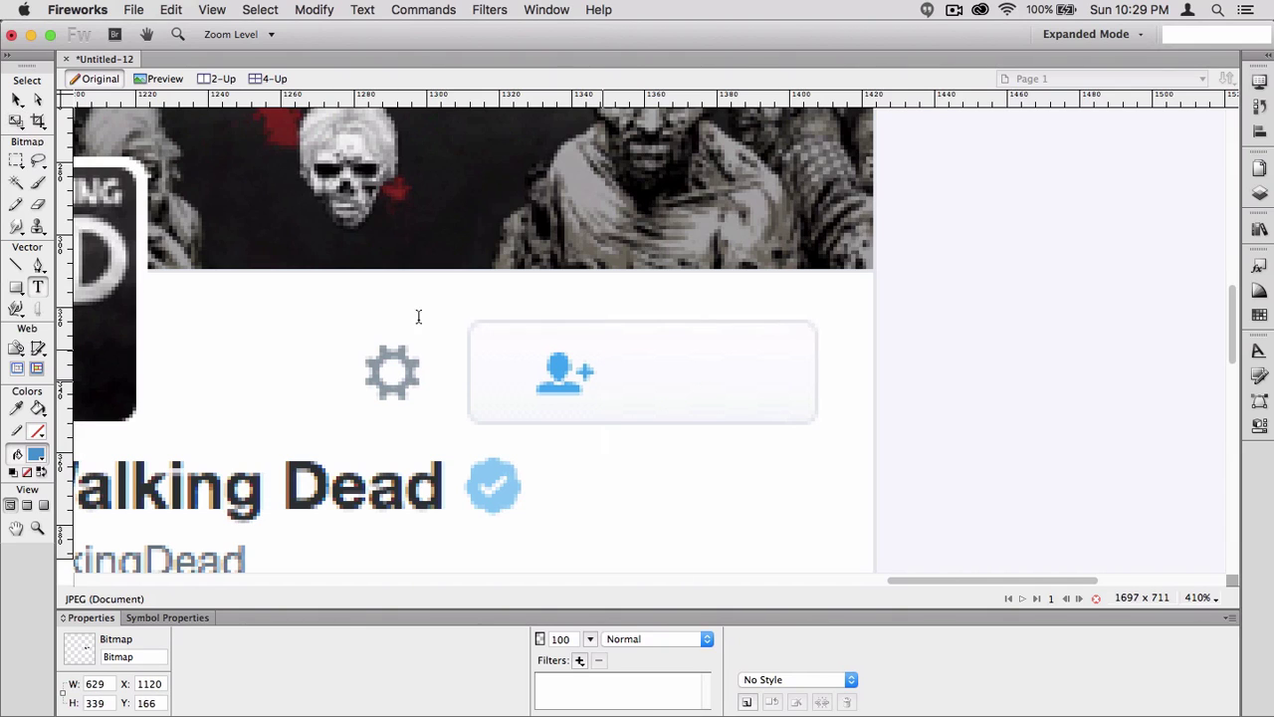
pyautogui.click(624, 375)
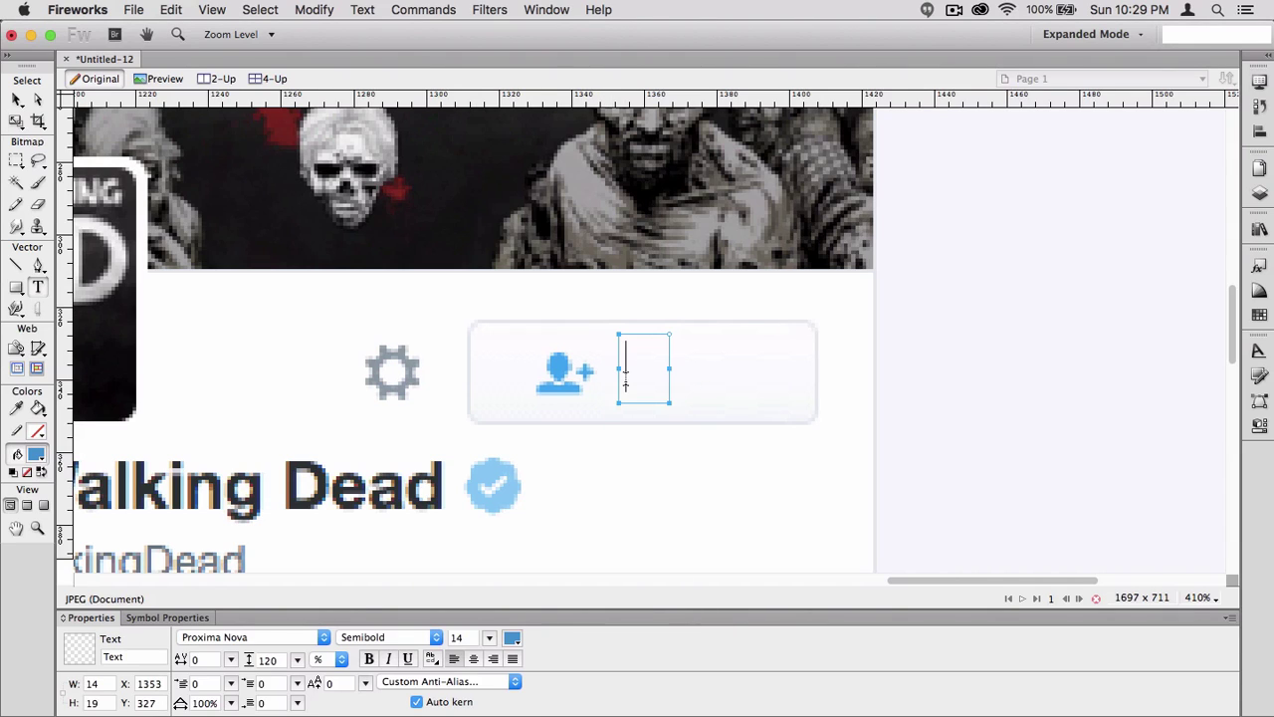
pyautogui.write('Fol')
pyautogui.press('BackSpace')
pyautogui.write('ollow')
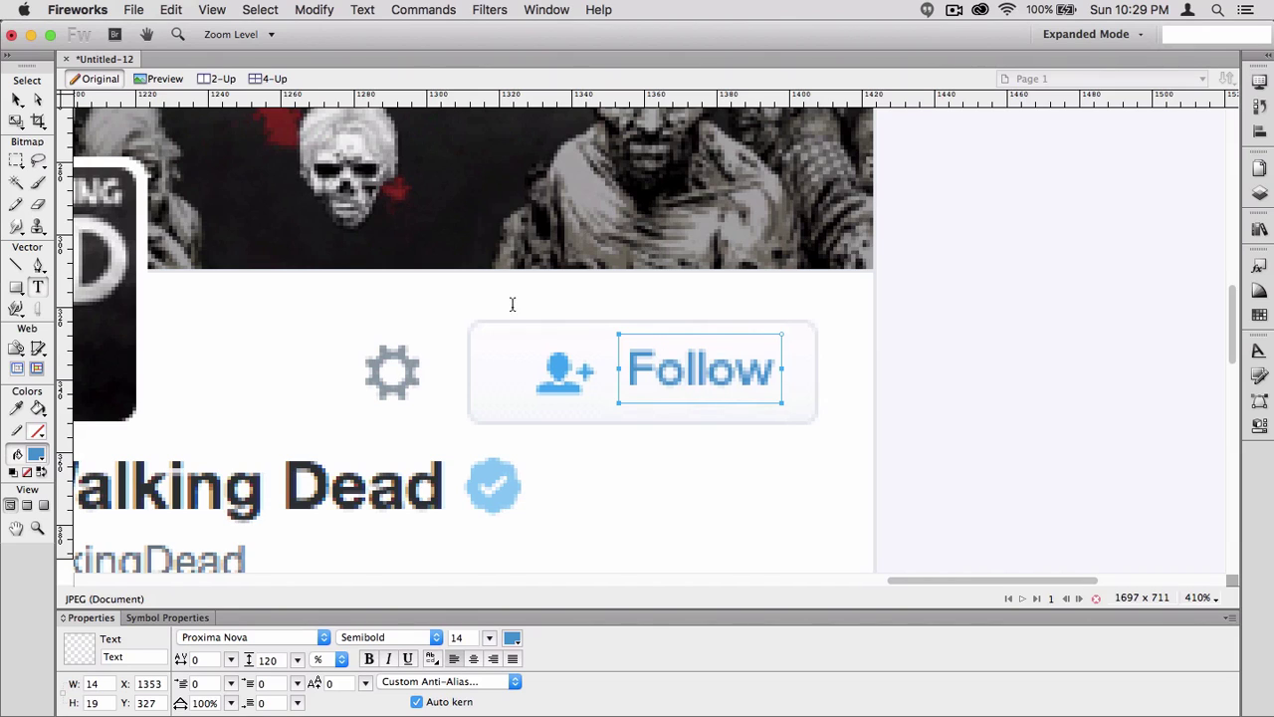
pyautogui.click(17, 99)
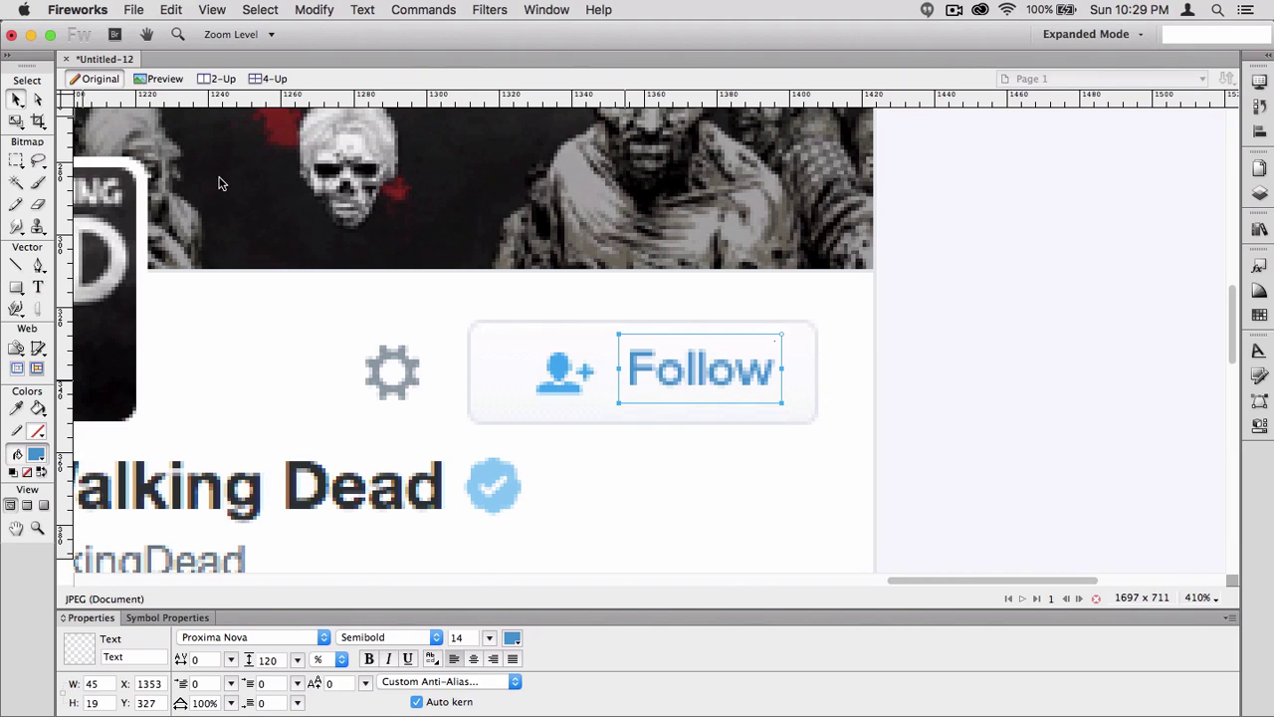
pyautogui.click(435, 318)
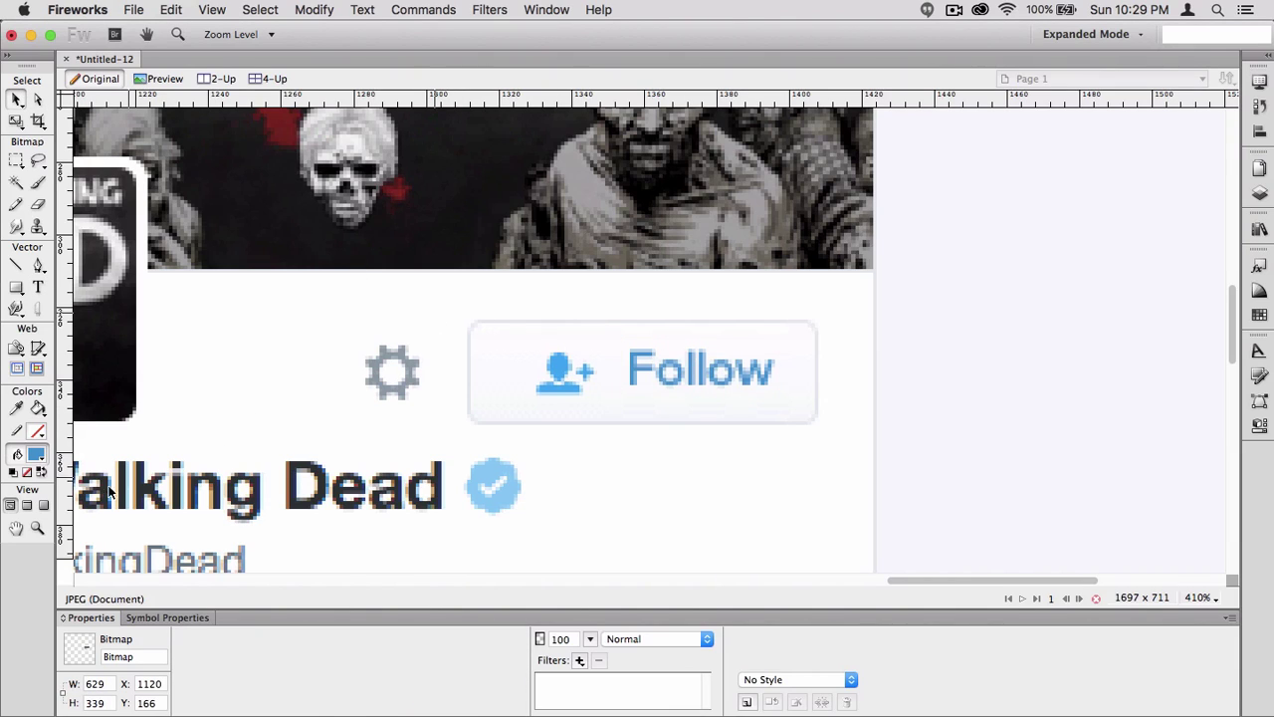
pyautogui.doubleClick(36, 528)
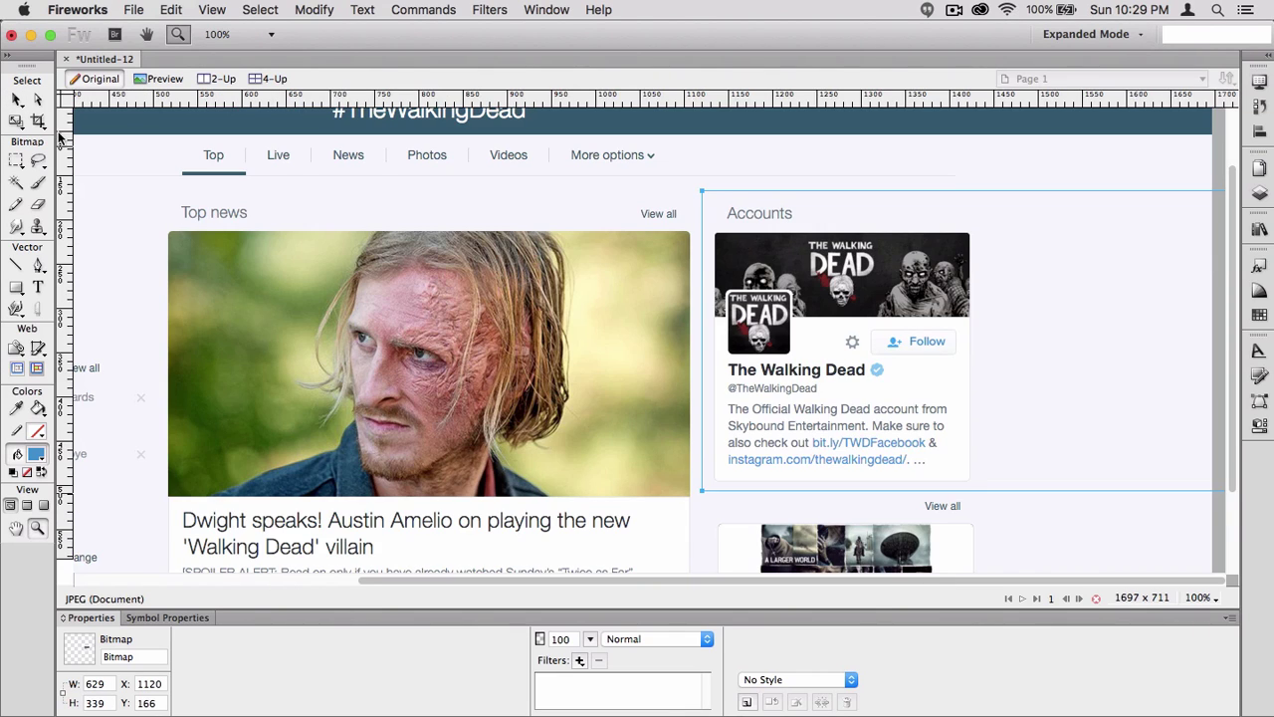
pyautogui.hscroll(-5, 267, 253)
pyautogui.click(17, 98)
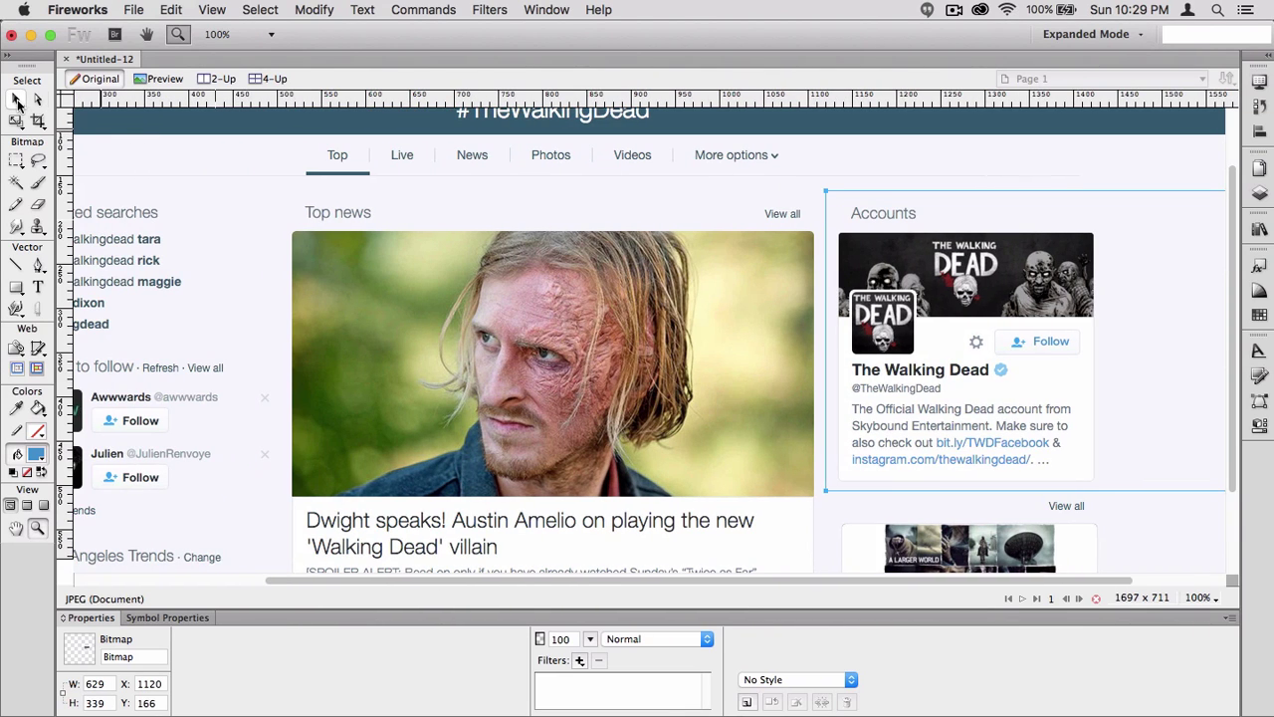
pyautogui.click(356, 229)
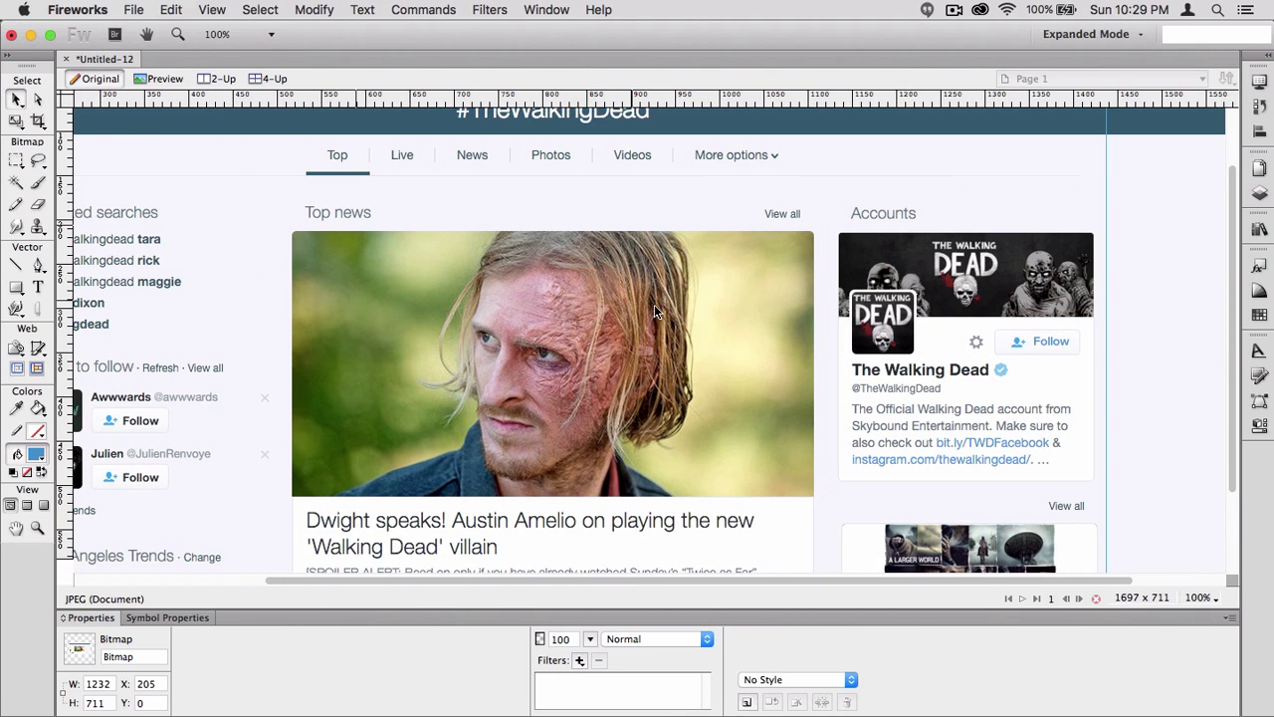
pyautogui.hscroll(-2, 654, 305)
pyautogui.scroll(1, 654, 305)
pyautogui.scroll(4, 1170, 303)
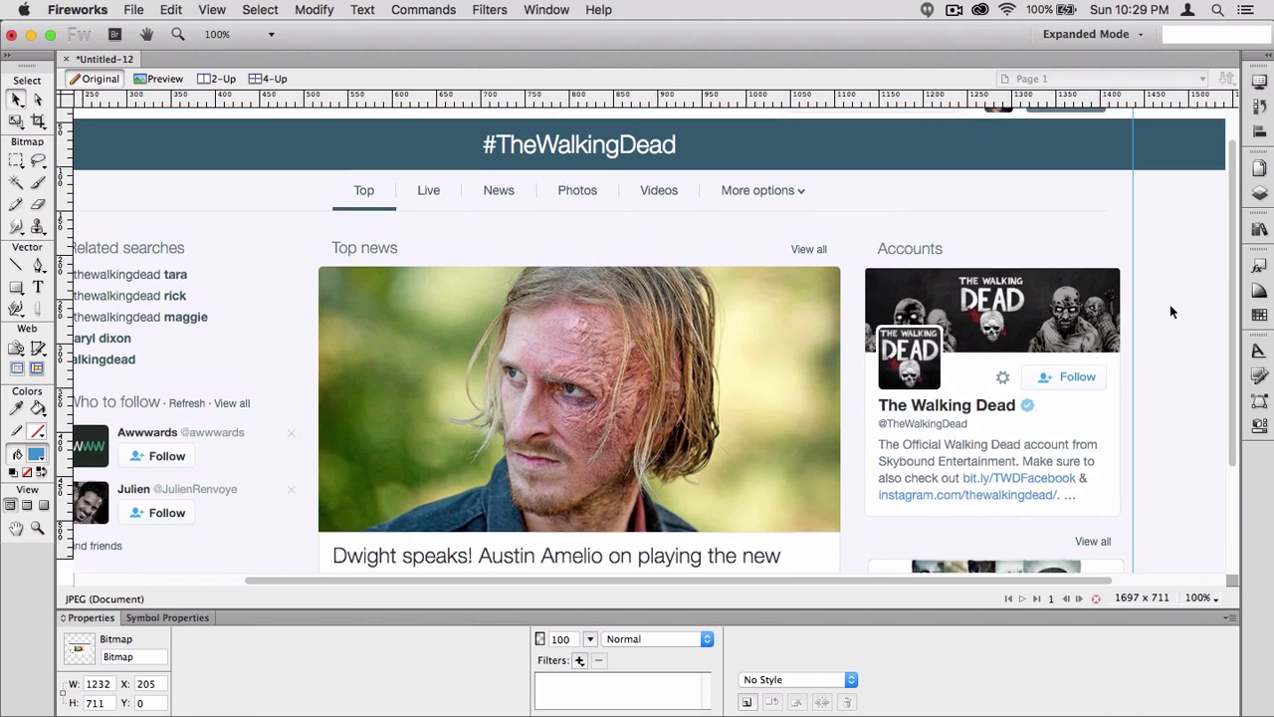
pyautogui.click(1017, 112)
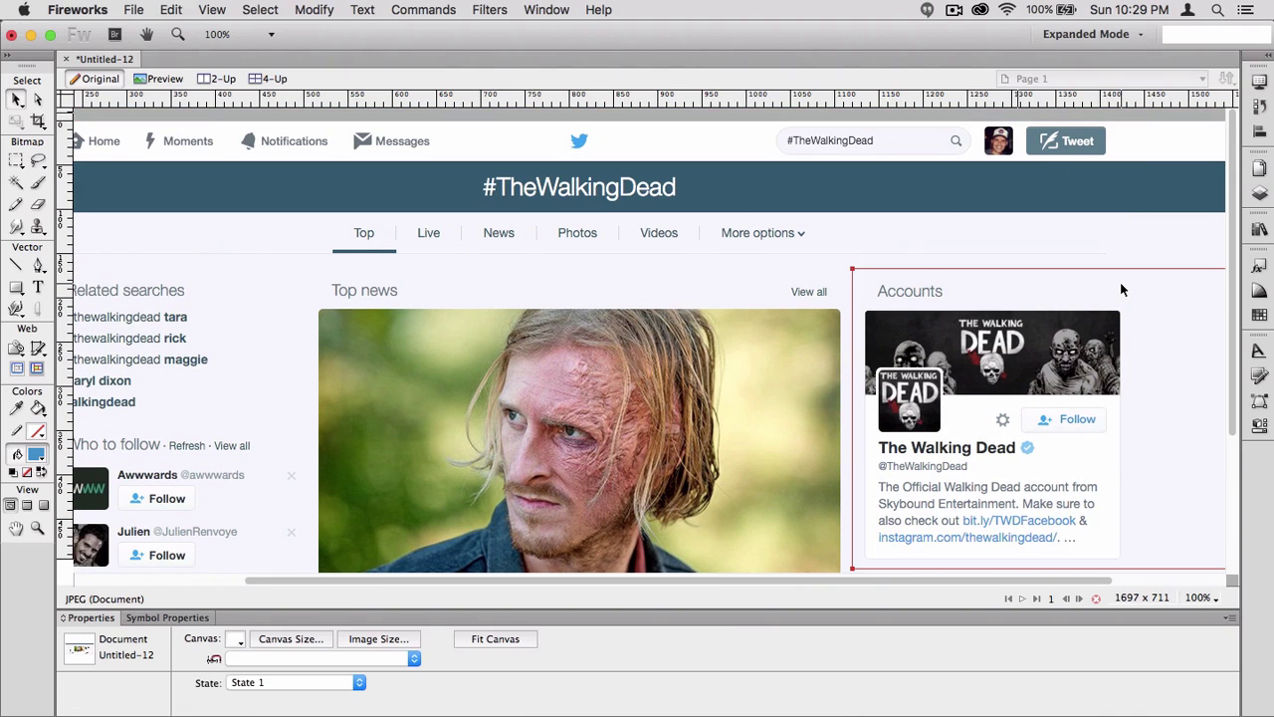
pyautogui.scroll(-7, 1120, 283)
pyautogui.scroll(-2, 1122, 289)
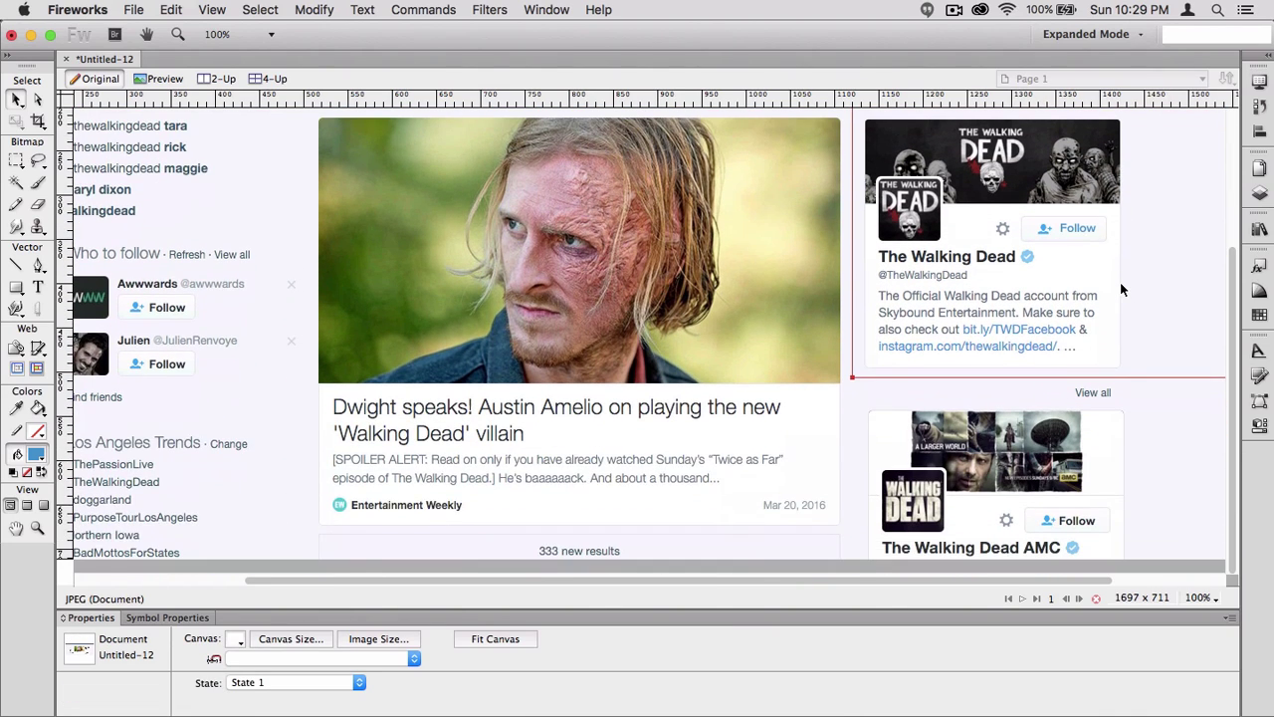
pyautogui.scroll(2, 1006, 359)
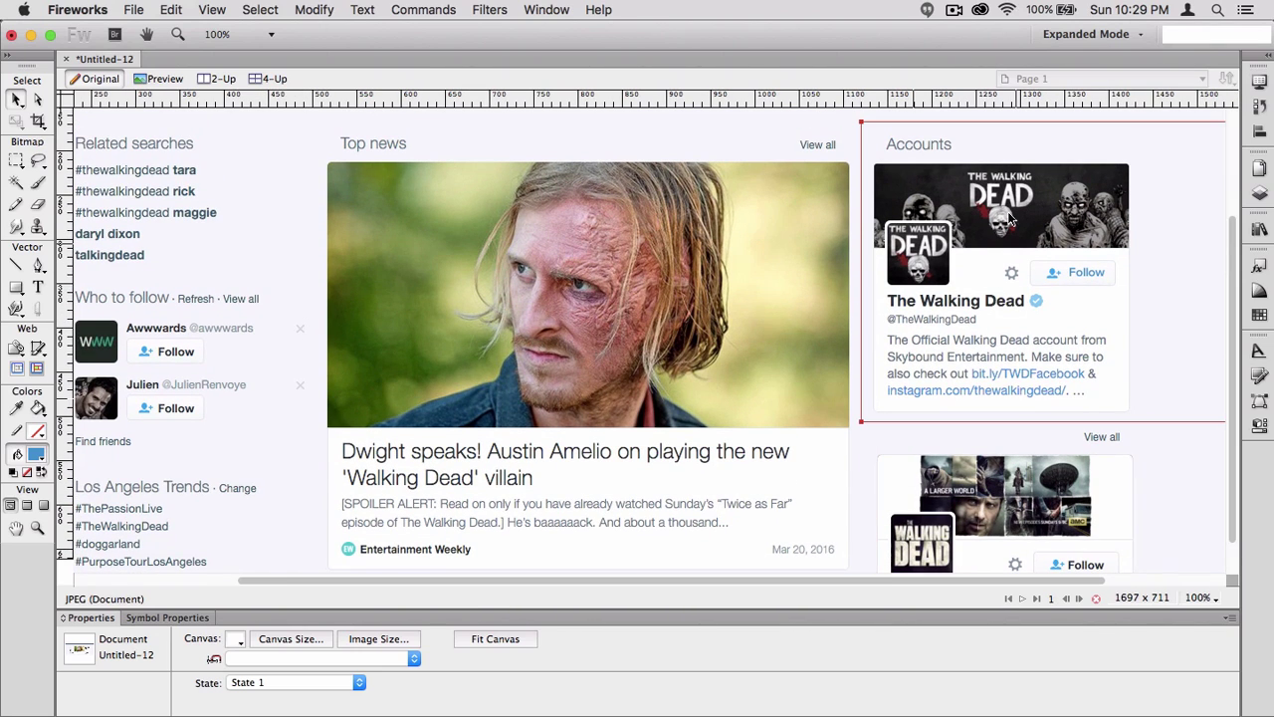
# Step: Copy the × icon beside Awwwards to the Accounts heading's right end at X 1402, Y 179
pyautogui.click(266, 326)
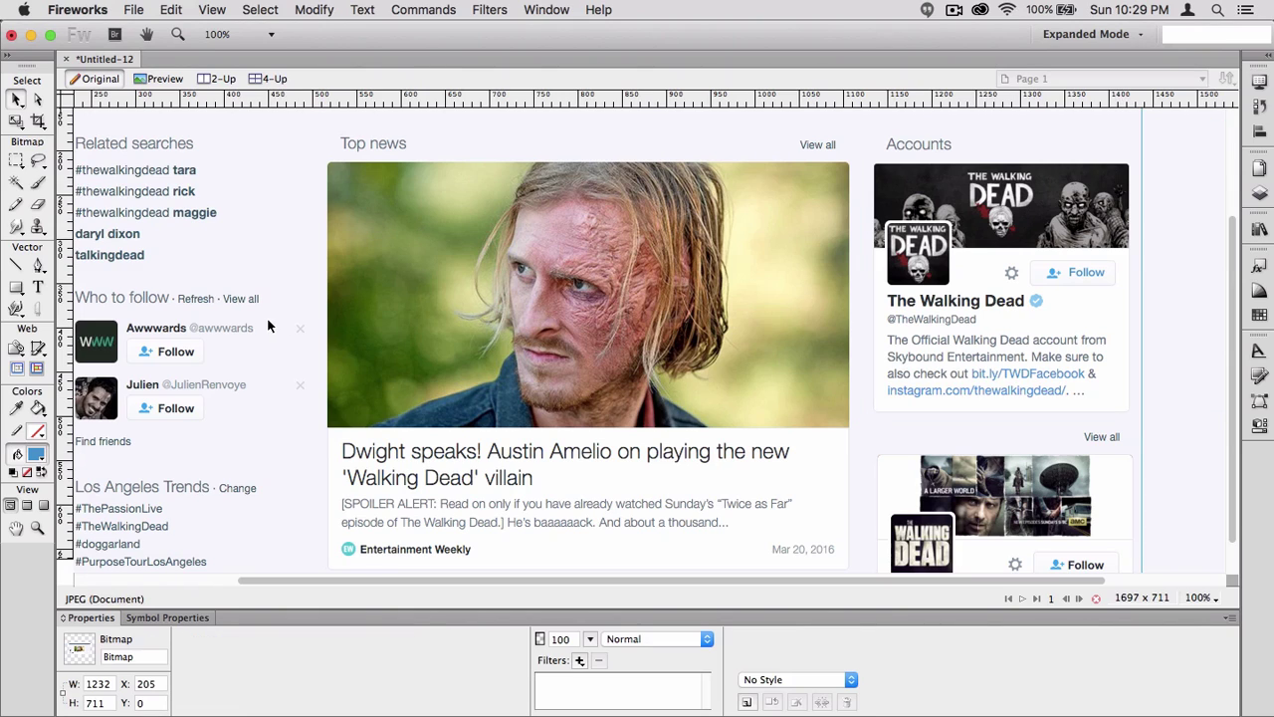
pyautogui.click(16, 161)
pyautogui.moveTo(287, 314); pyautogui.dragTo(319, 352)
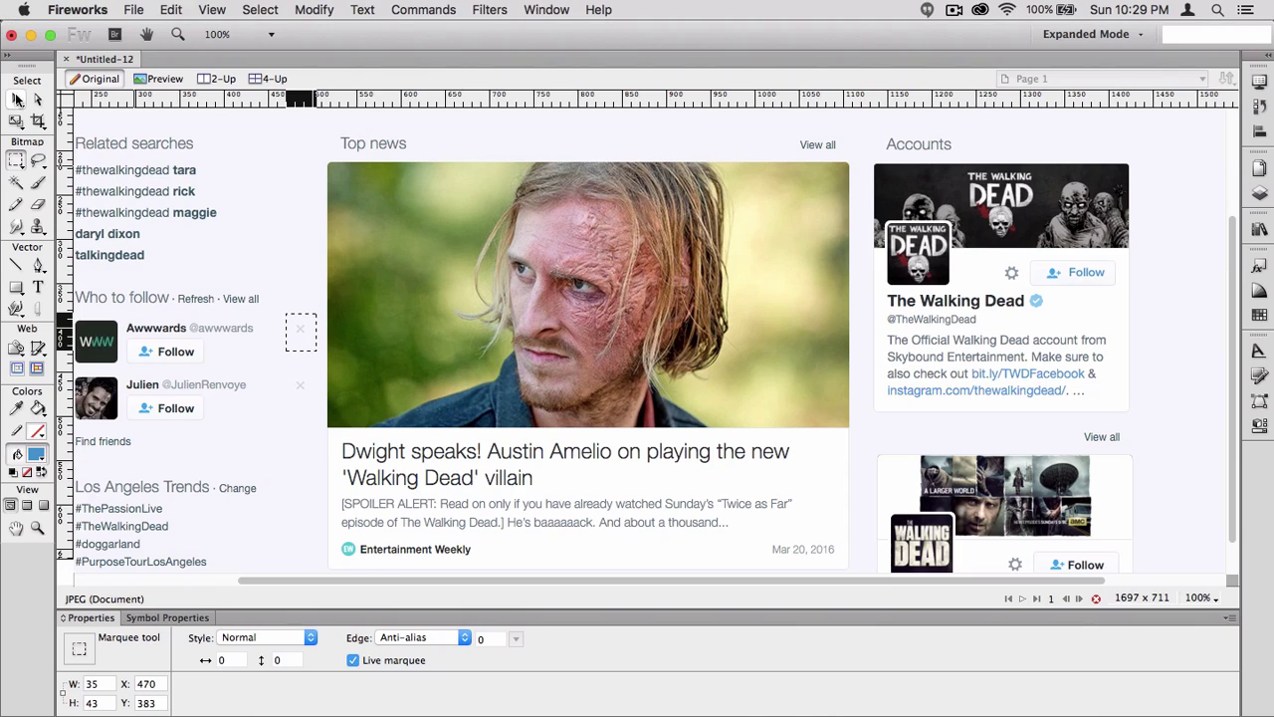
pyautogui.click(16, 100)
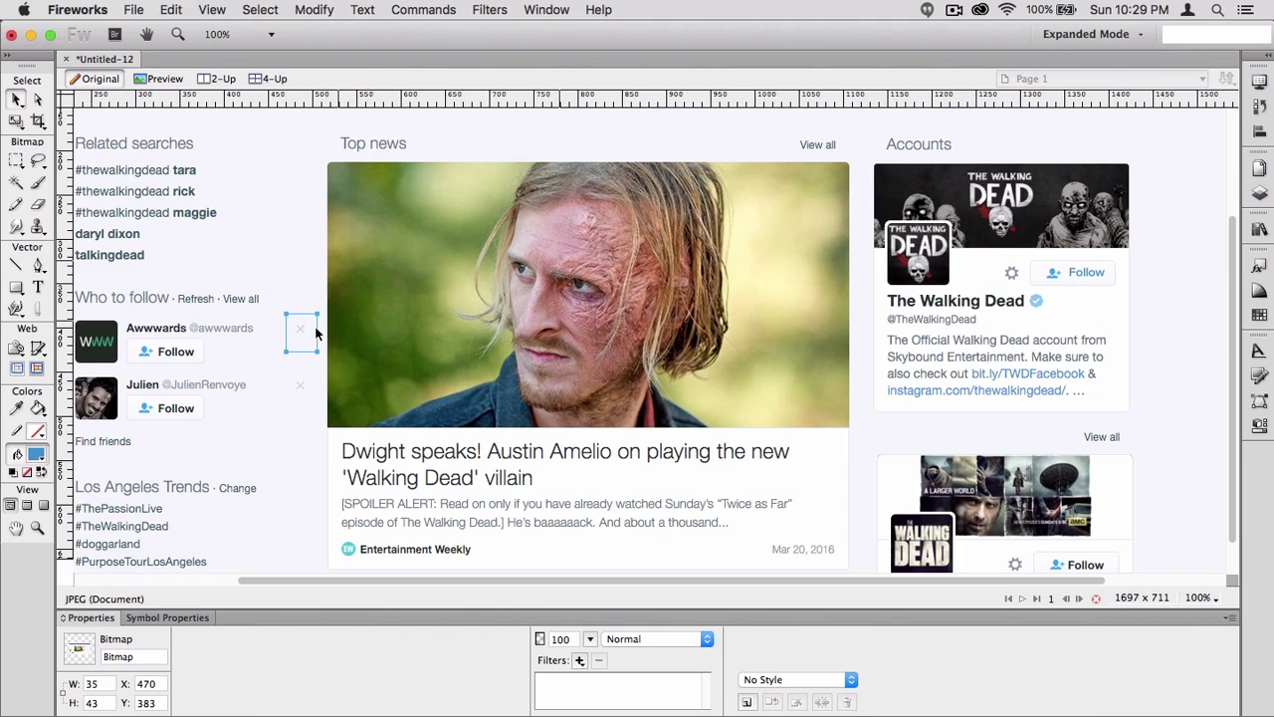
pyautogui.moveTo(316, 334); pyautogui.dragTo(1124, 157)
pyautogui.click(1160, 150)
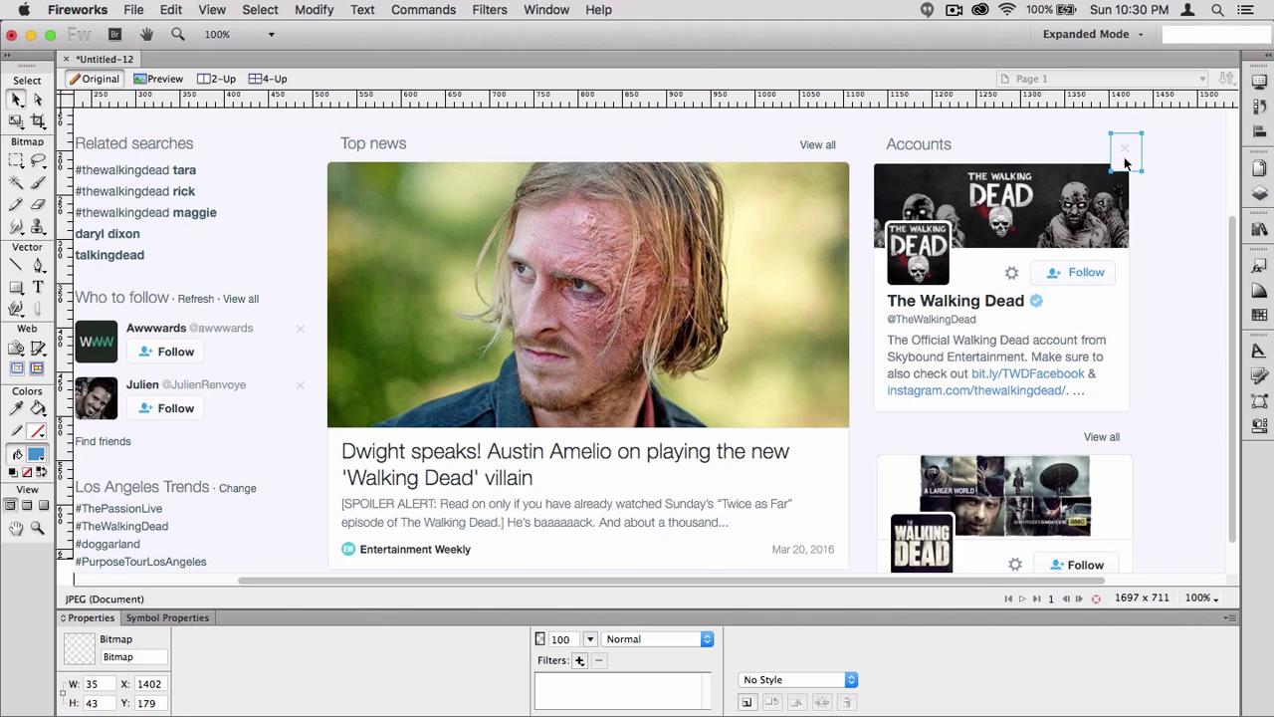
pyautogui.click(16, 161)
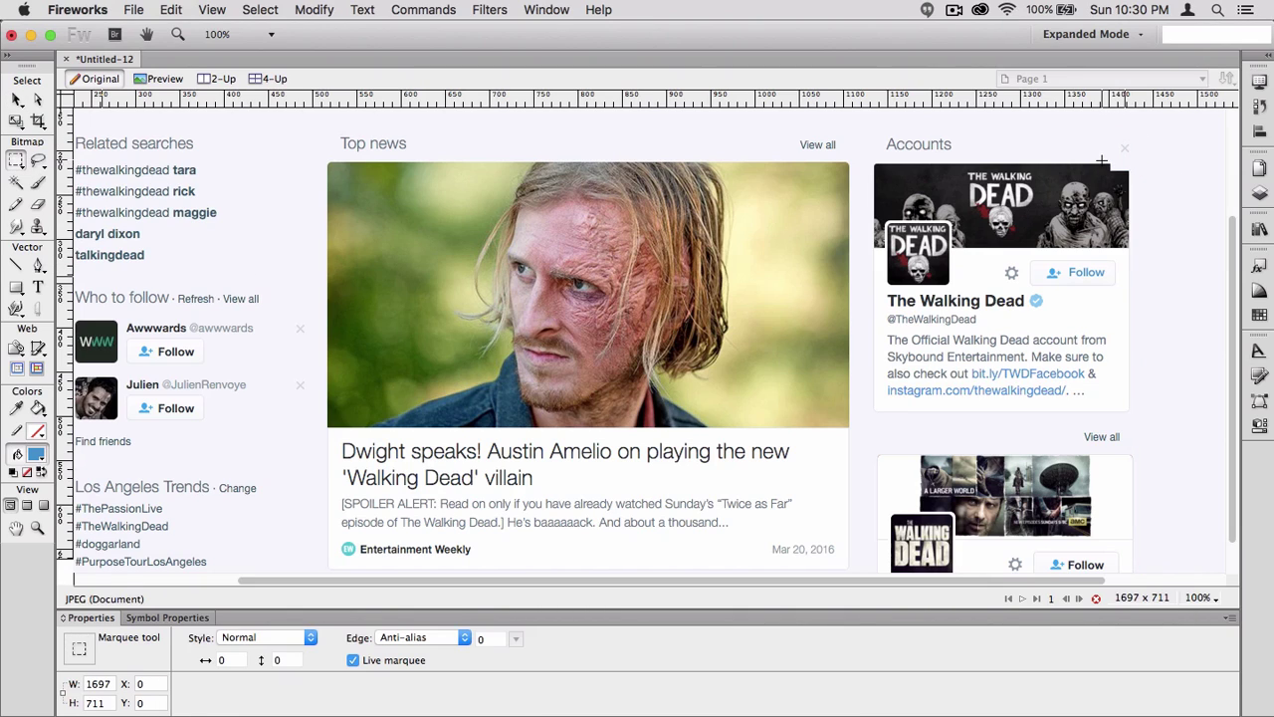
pyautogui.moveTo(1102, 160); pyautogui.dragTo(1176, 200)
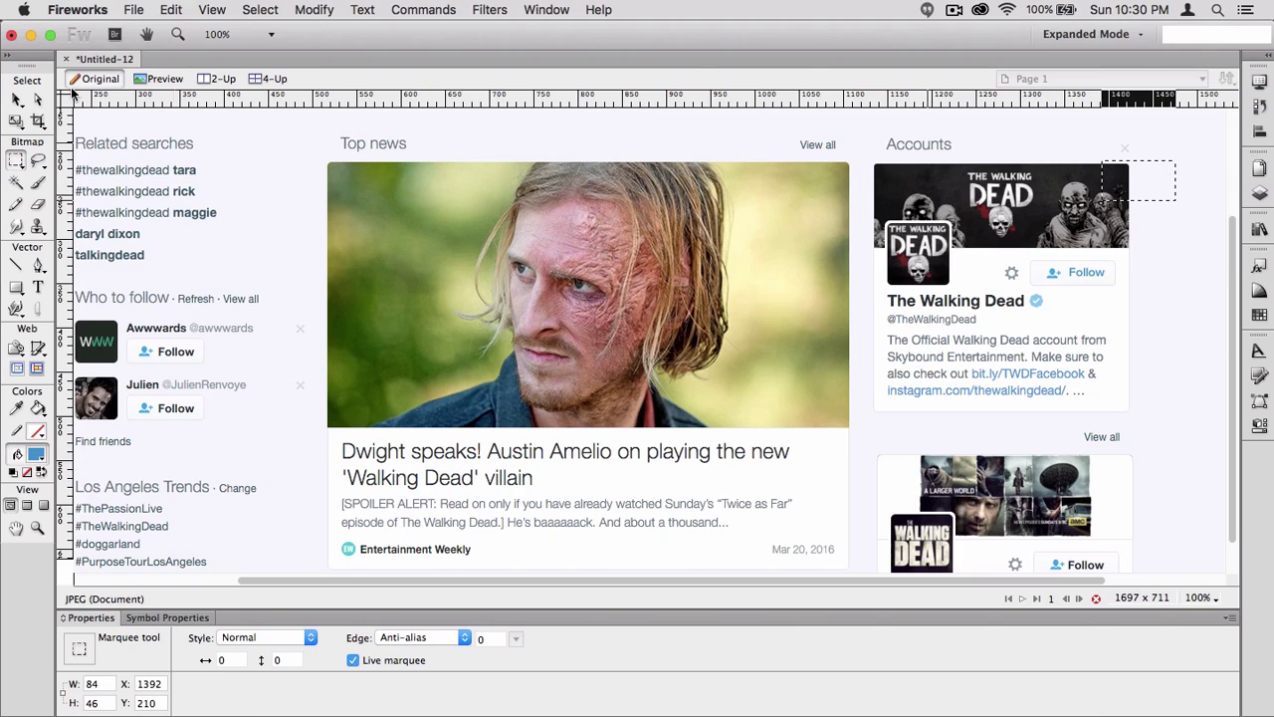
pyautogui.click(16, 100)
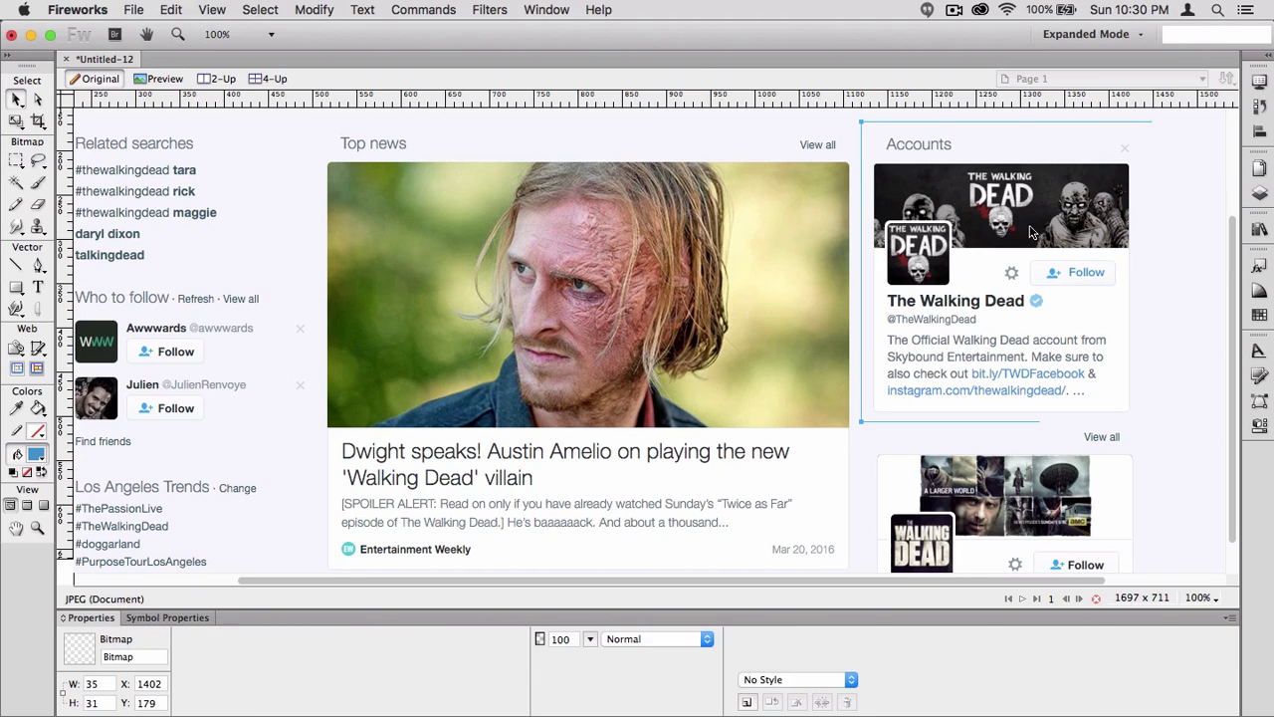
# Step: In the Pages panel, duplicate Page 1 and rename the copy 'Page 2'
pyautogui.click(1130, 156)
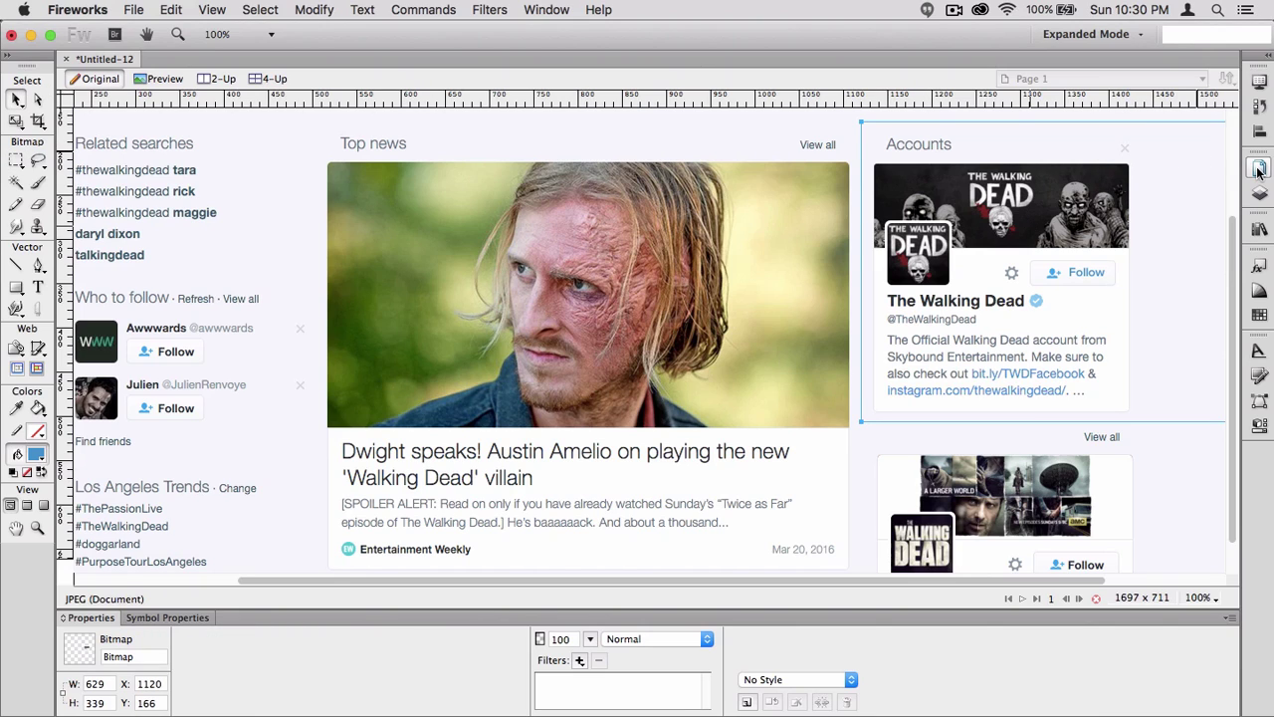
pyautogui.click(1259, 167)
pyautogui.rightClick(1156, 196)
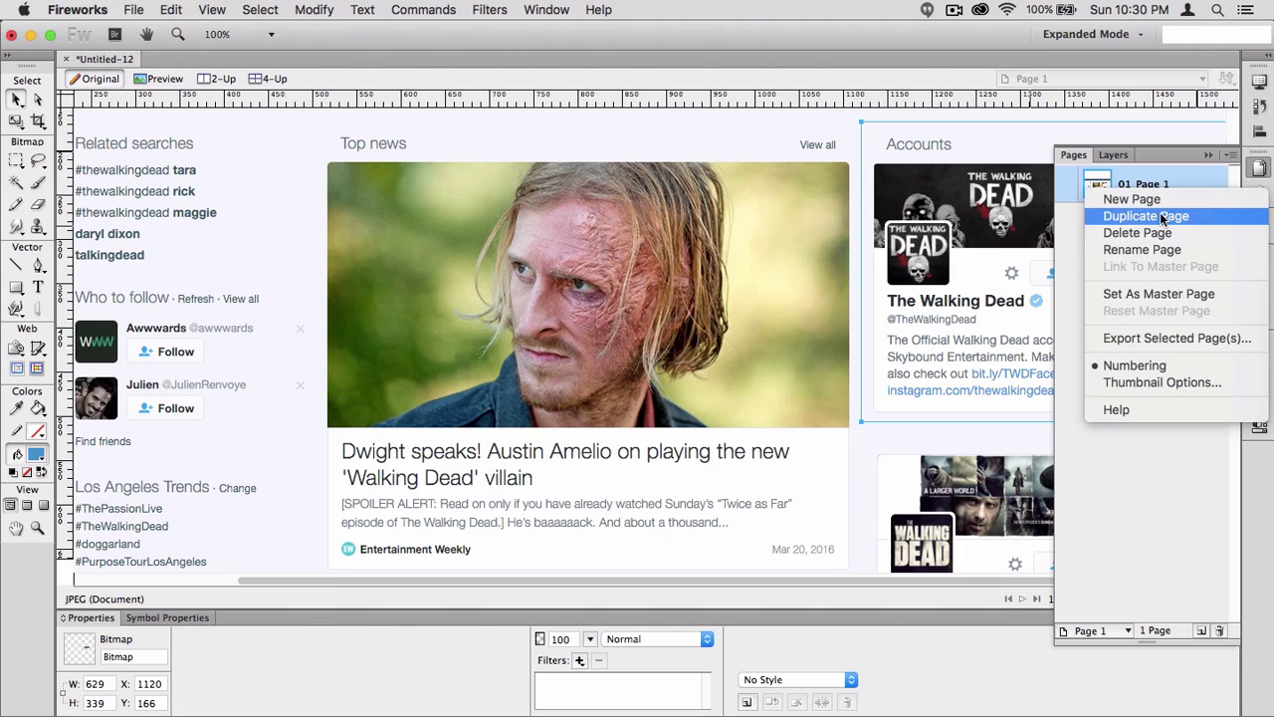
pyautogui.click(1158, 215)
pyautogui.doubleClick(1156, 219)
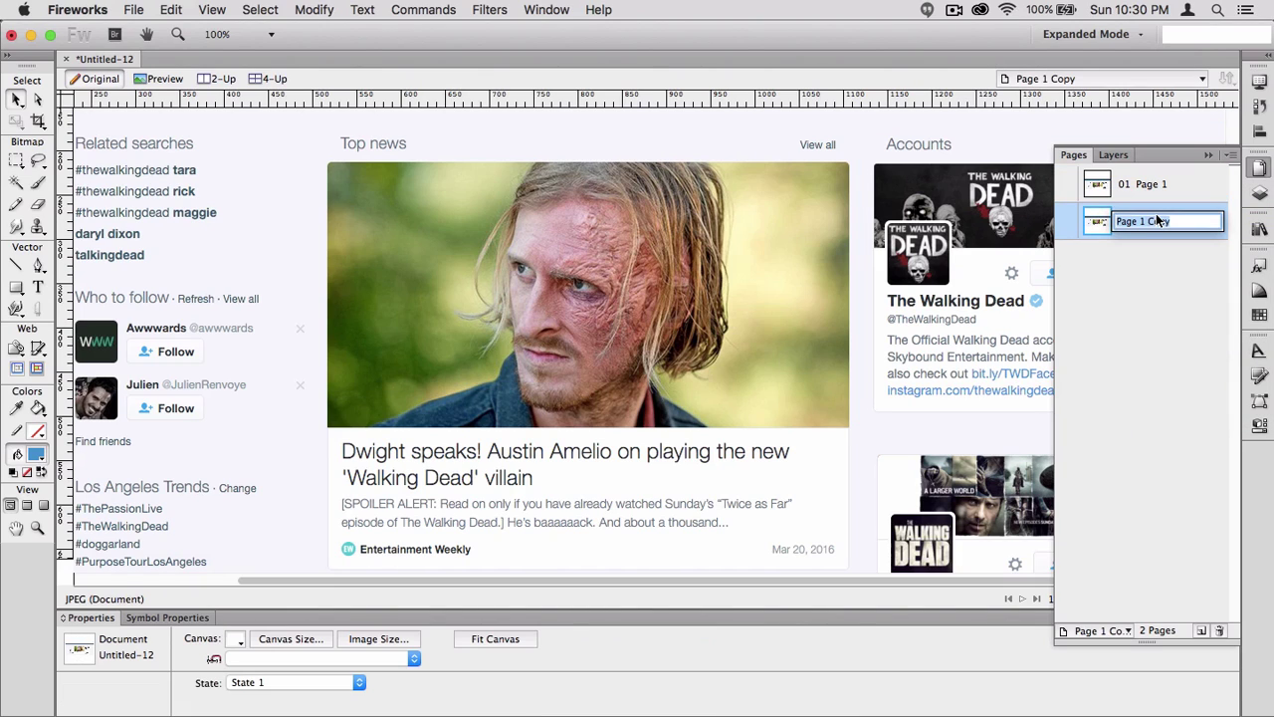
pyautogui.write('Page 2')
pyautogui.press('Return')
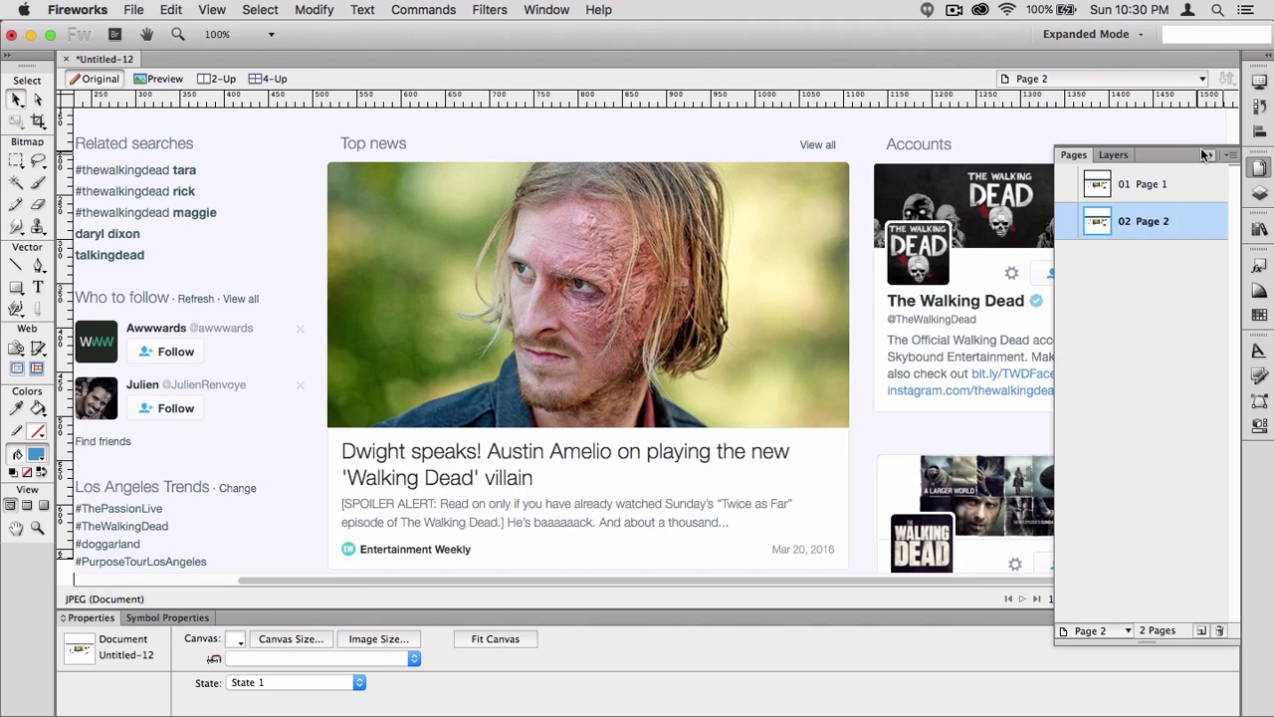
pyautogui.click(1206, 154)
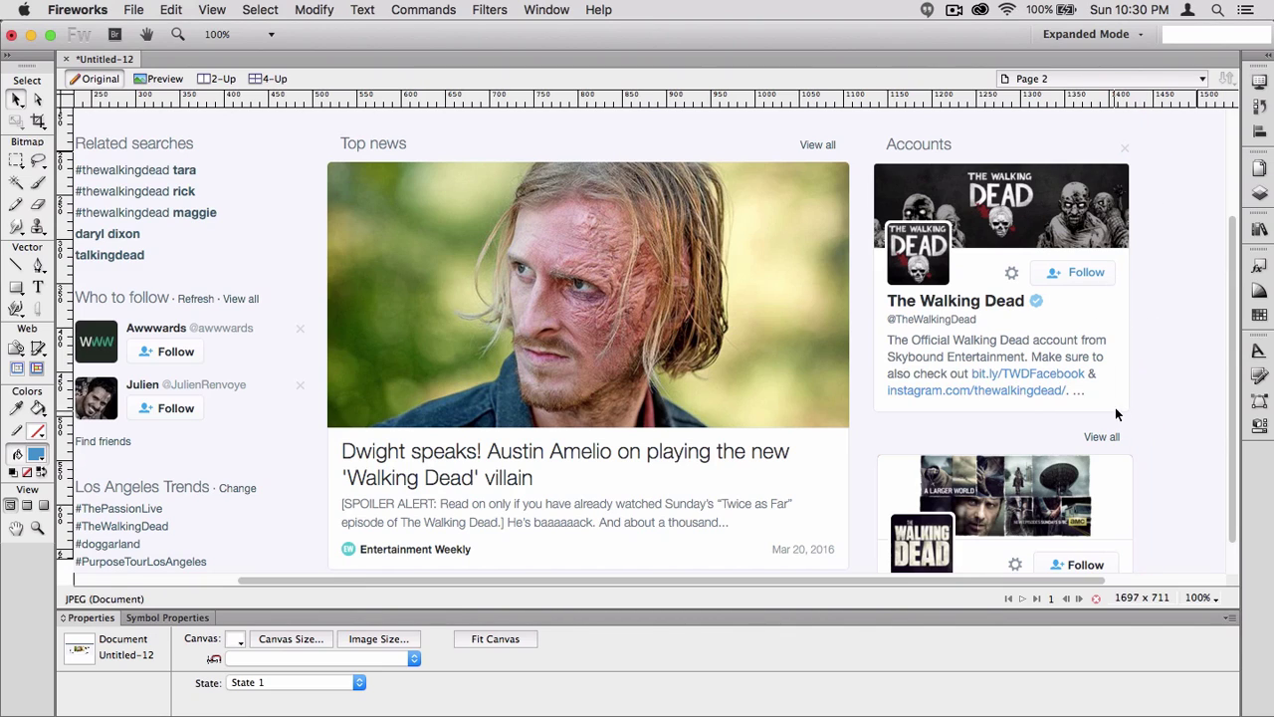
# Step: On Page 2, delete both account cards from the right-hand Accounts column
pyautogui.click(1260, 168)
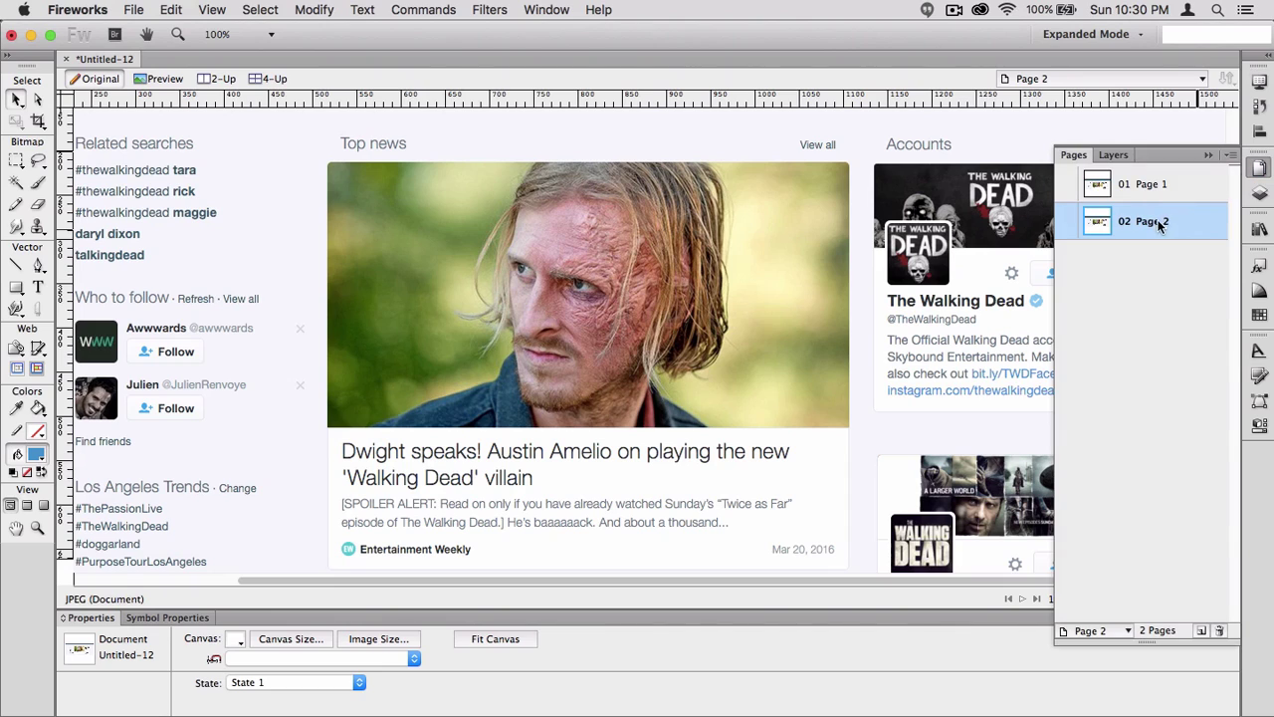
pyautogui.click(1135, 185)
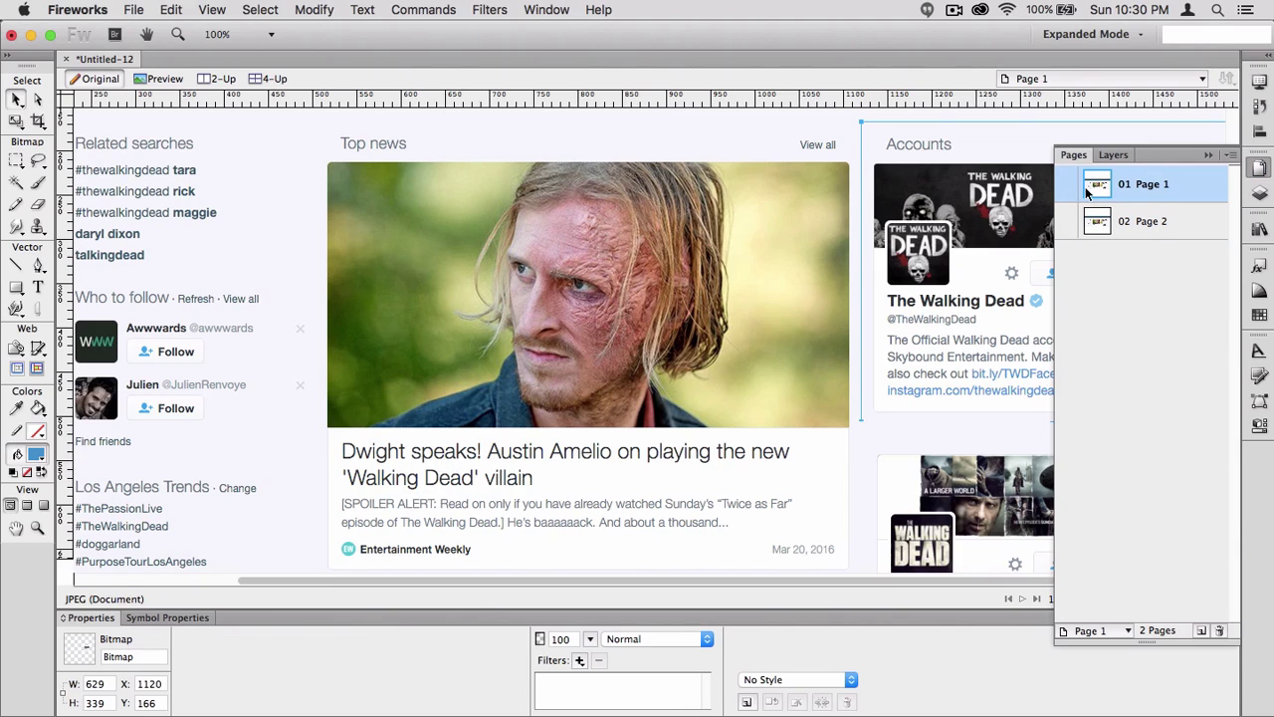
pyautogui.click(1209, 156)
pyautogui.click(1260, 168)
pyautogui.click(1158, 223)
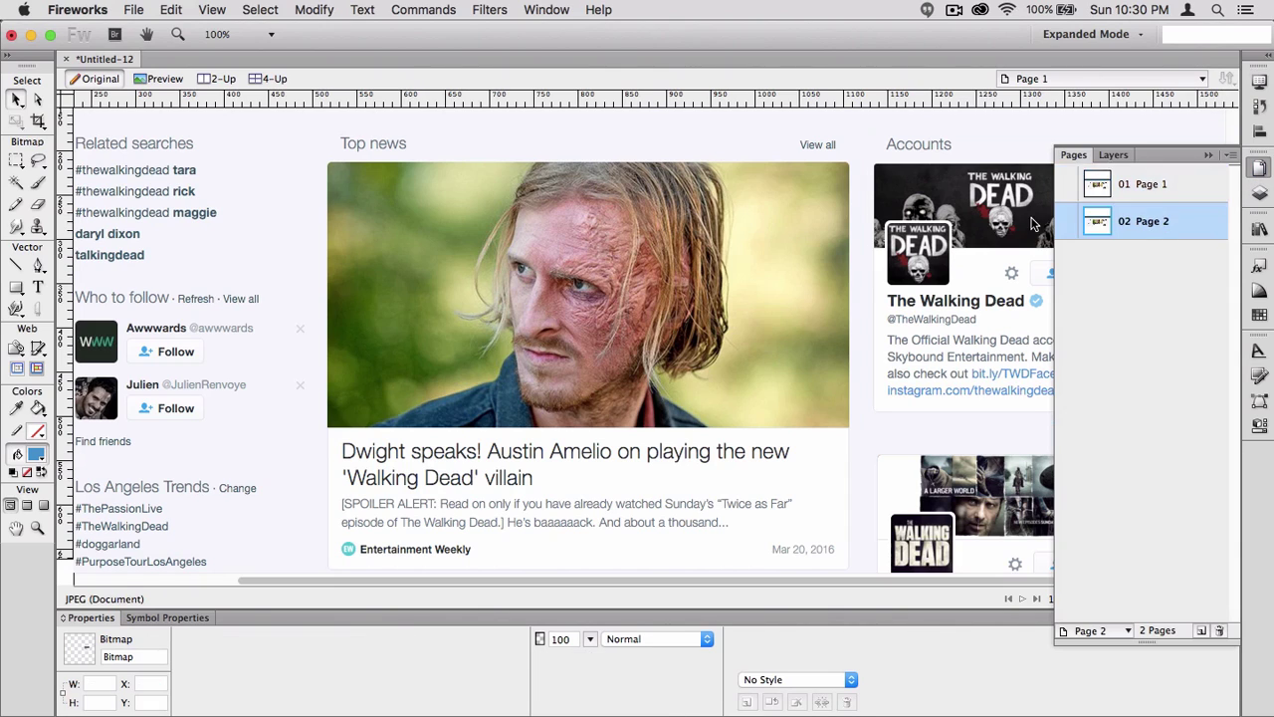
pyautogui.click(968, 433)
pyautogui.keyDown('shift'); pyautogui.click(981, 342); pyautogui.keyUp('shift')
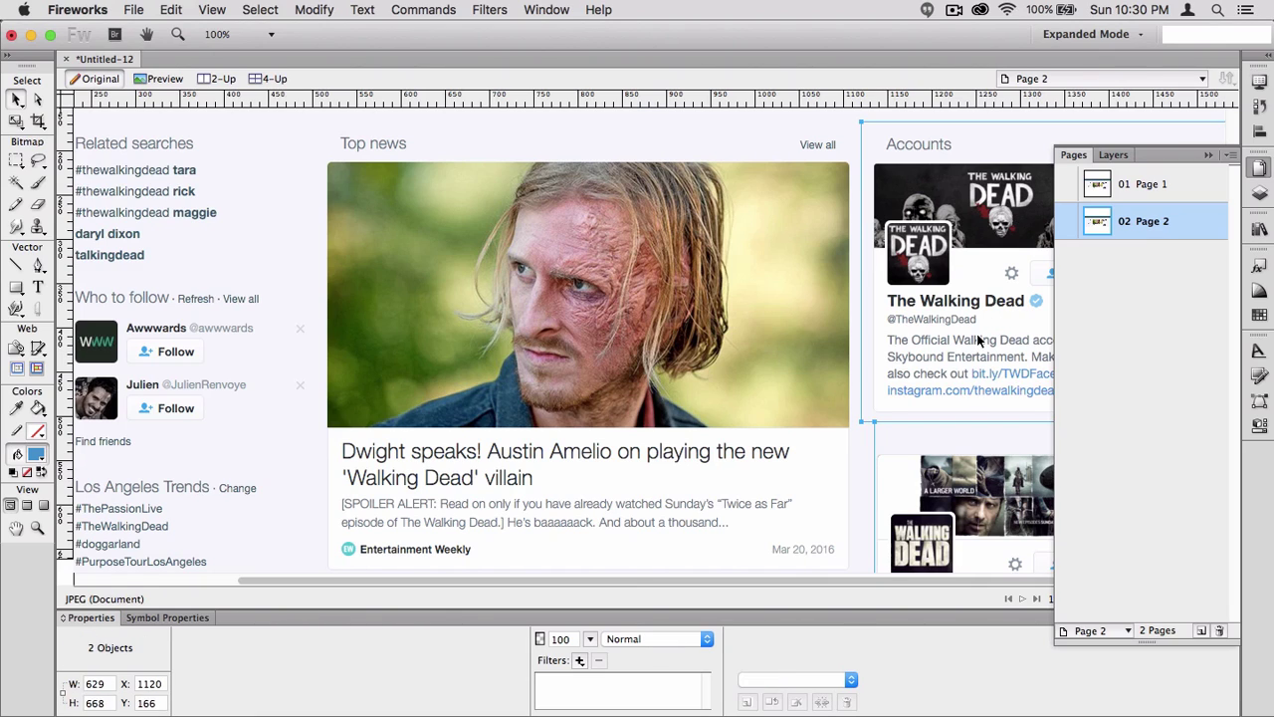
pyautogui.press('Delete')
# Step: Delete the leftover close icon and Follow label, then return to Page 1
pyautogui.click(1209, 155)
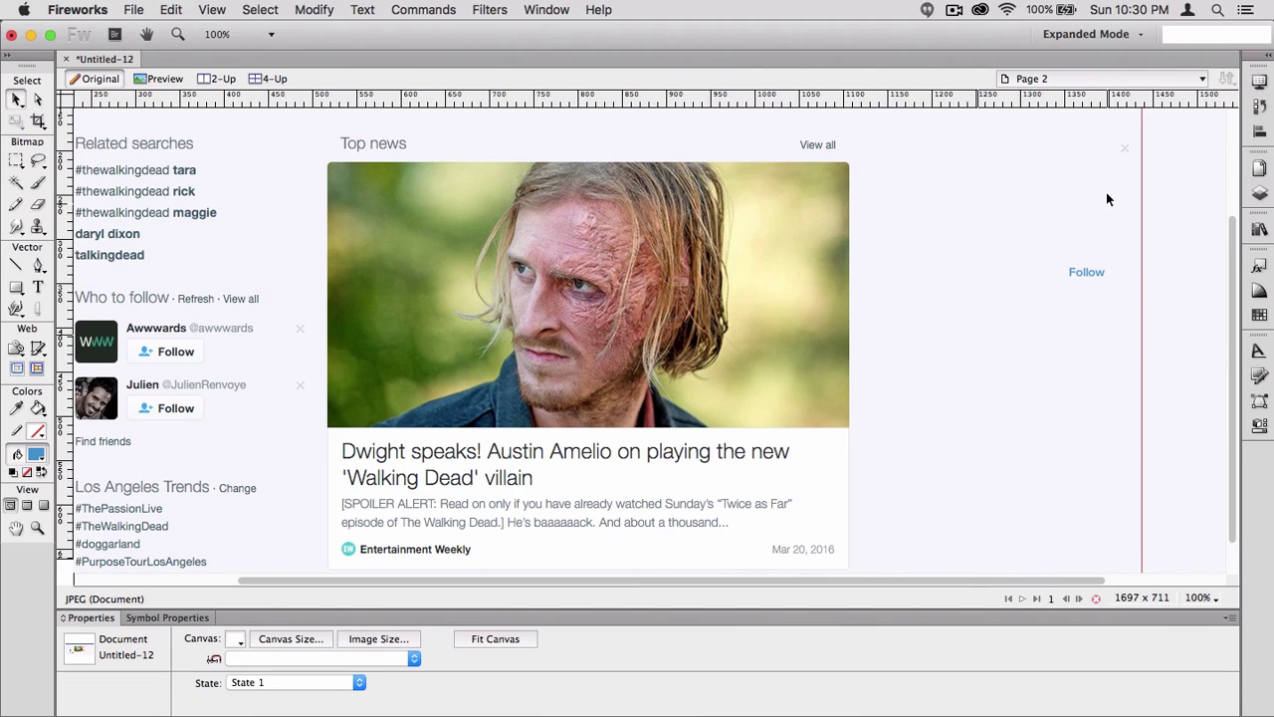
pyautogui.click(1125, 147)
pyautogui.keyDown('shift'); pyautogui.click(1081, 269); pyautogui.keyUp('shift')
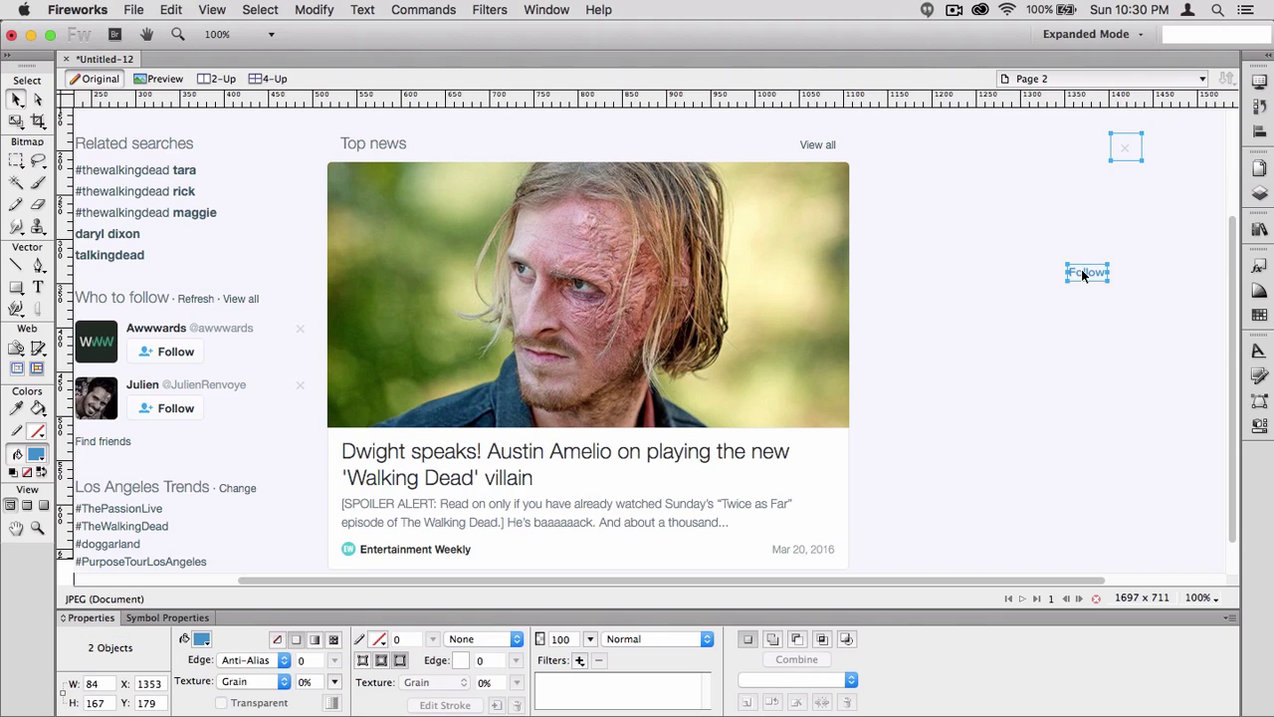
pyautogui.press('Delete')
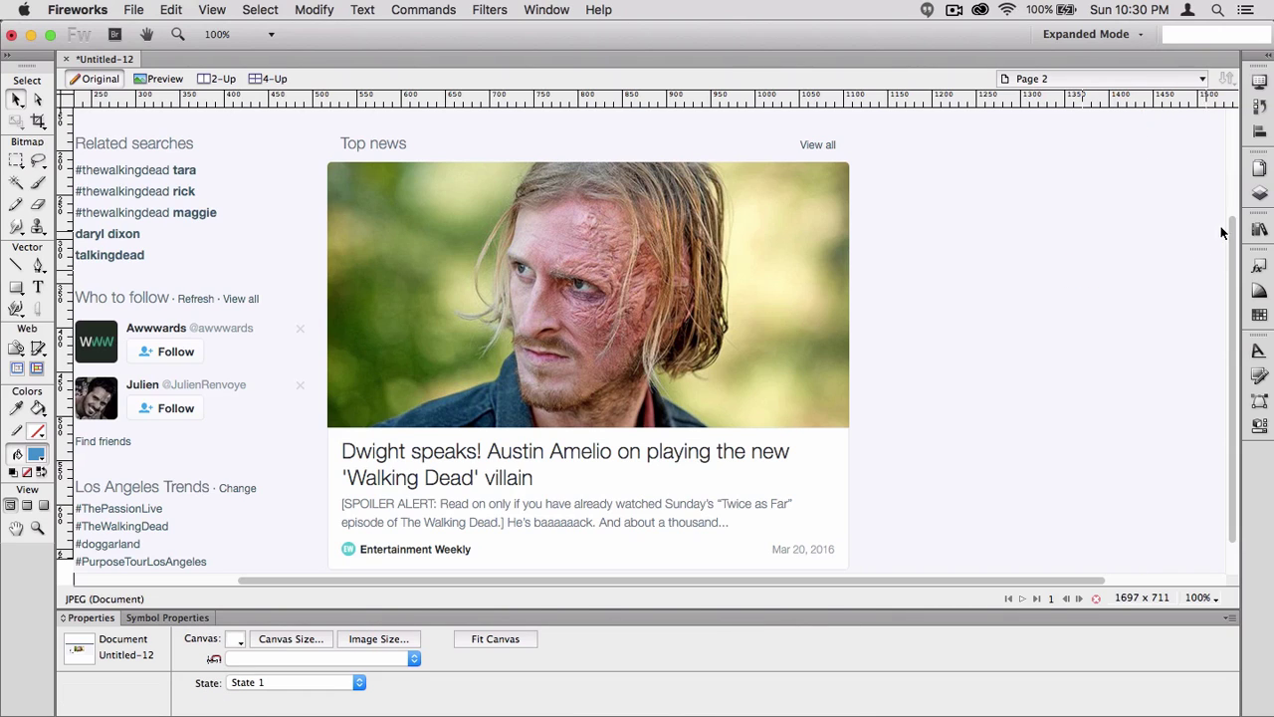
pyautogui.click(1258, 171)
pyautogui.click(1188, 188)
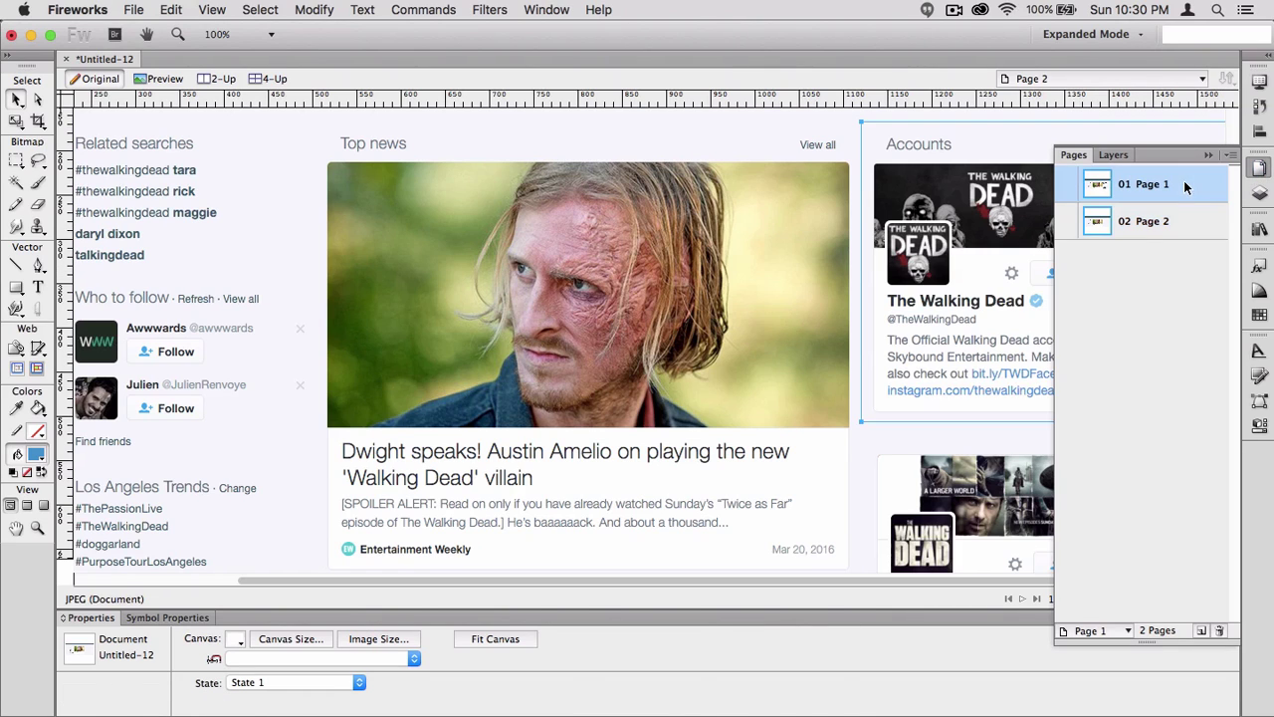
# Step: Deselect the Accounts image and flip between Page 1 and Page 2 to compare them
pyautogui.scroll(5, 757, 175)
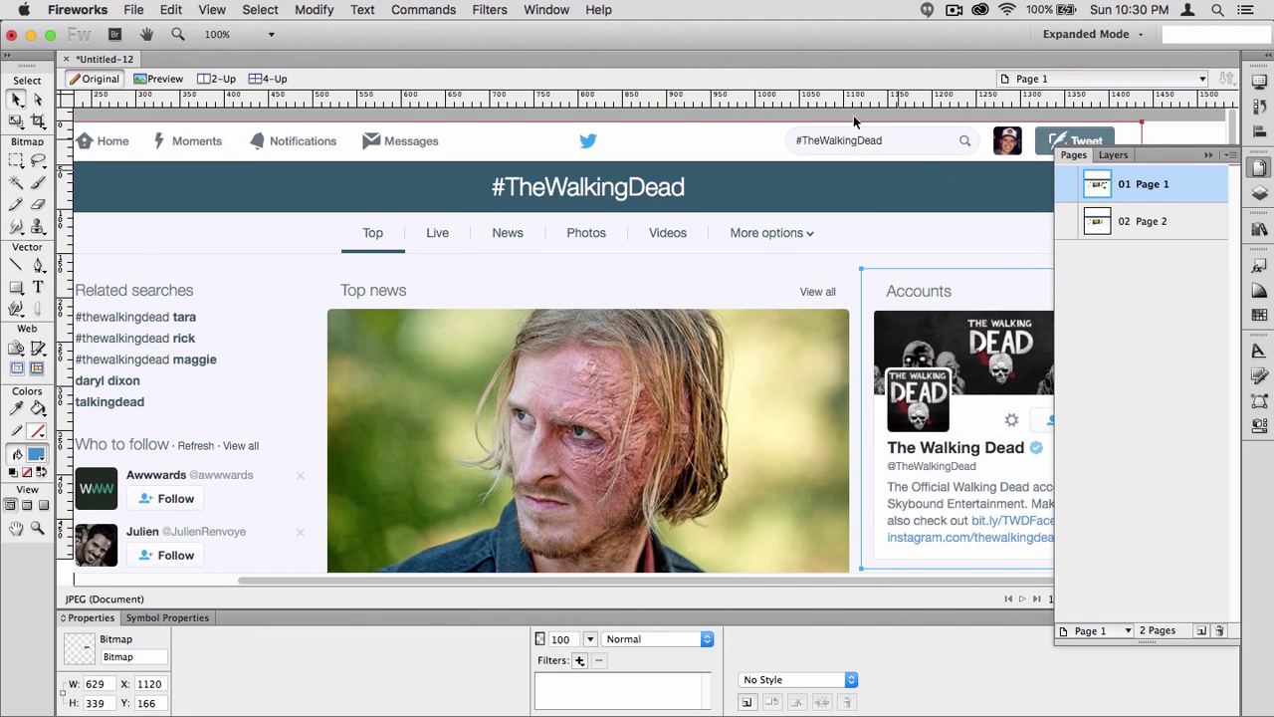
pyautogui.click(954, 239)
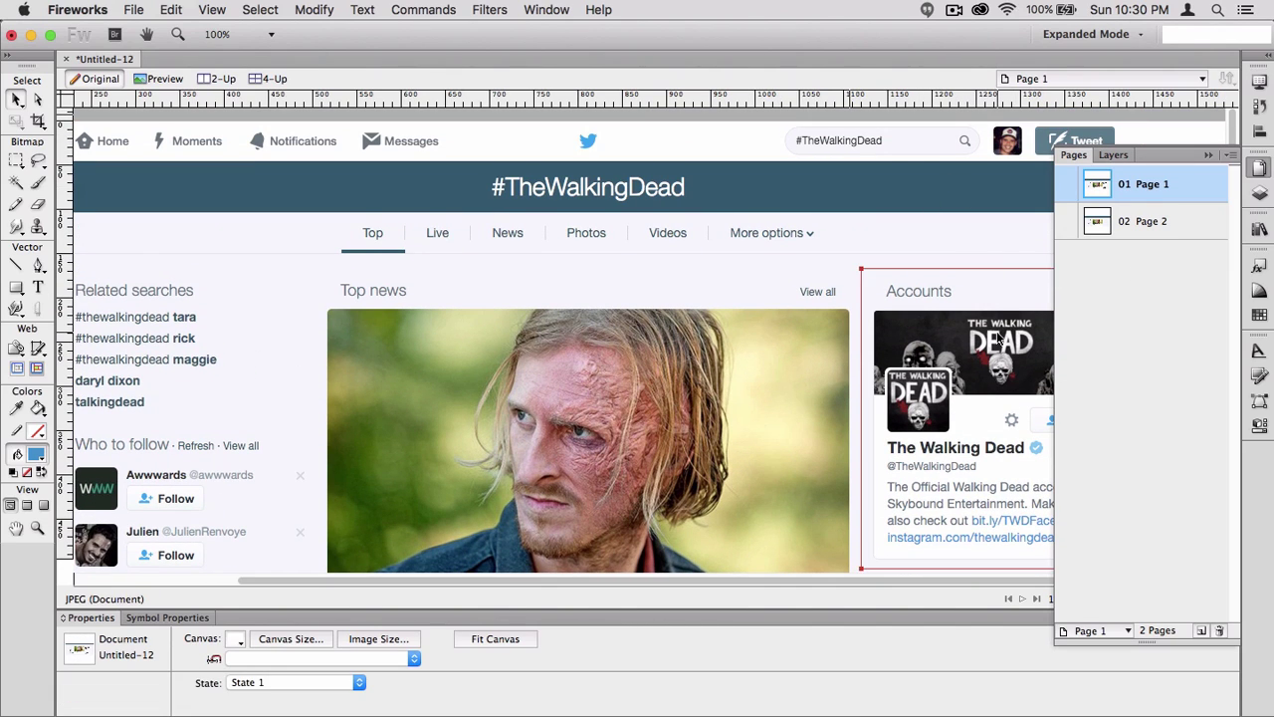
pyautogui.scroll(-6, 999, 338)
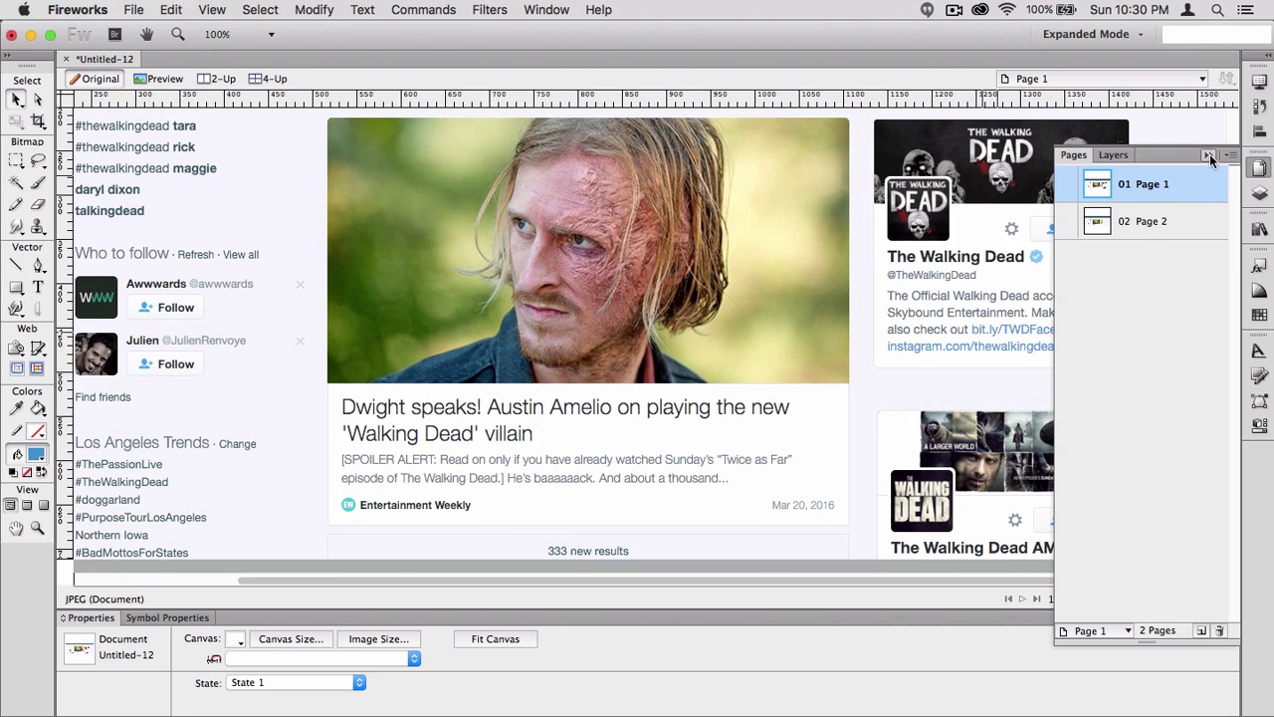
pyautogui.click(1196, 216)
pyautogui.click(1186, 194)
pyautogui.click(1185, 221)
pyautogui.click(1181, 189)
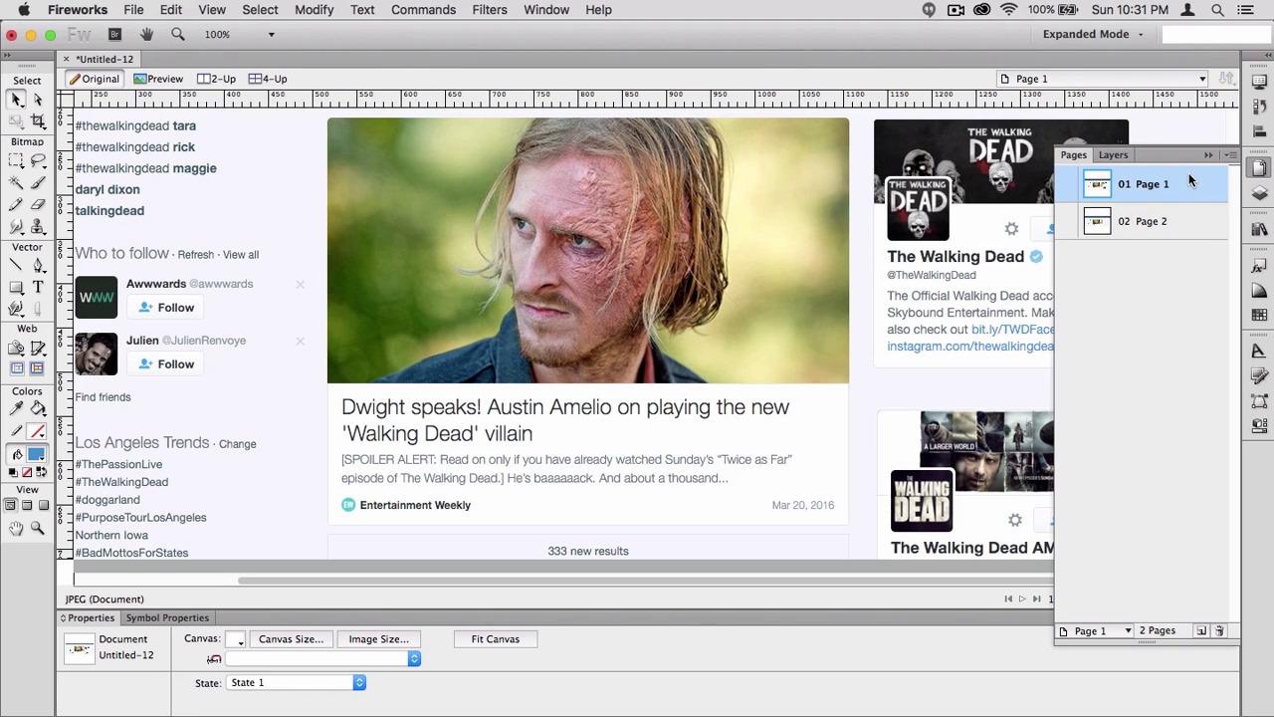
pyautogui.scroll(2, 1177, 135)
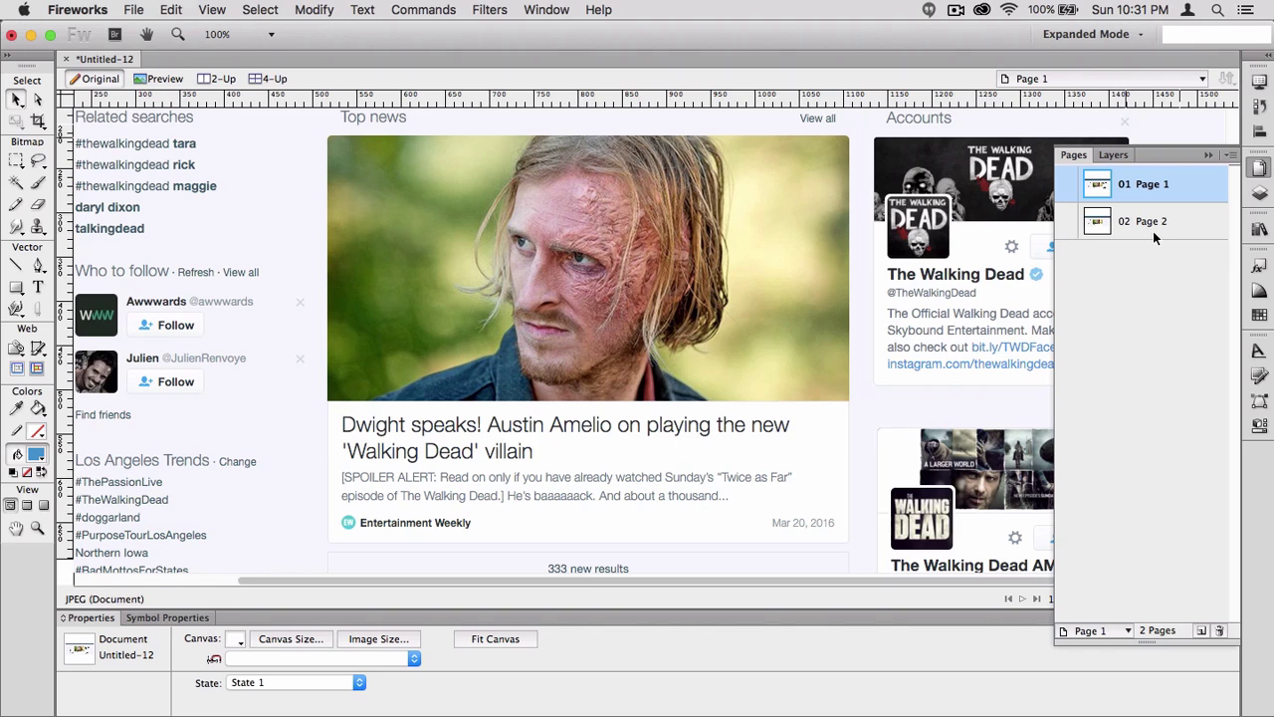
pyautogui.click(1153, 223)
# Step: Scroll around Page 2, settle back on Page 1, and bring Google Chrome forward
pyautogui.click(1209, 155)
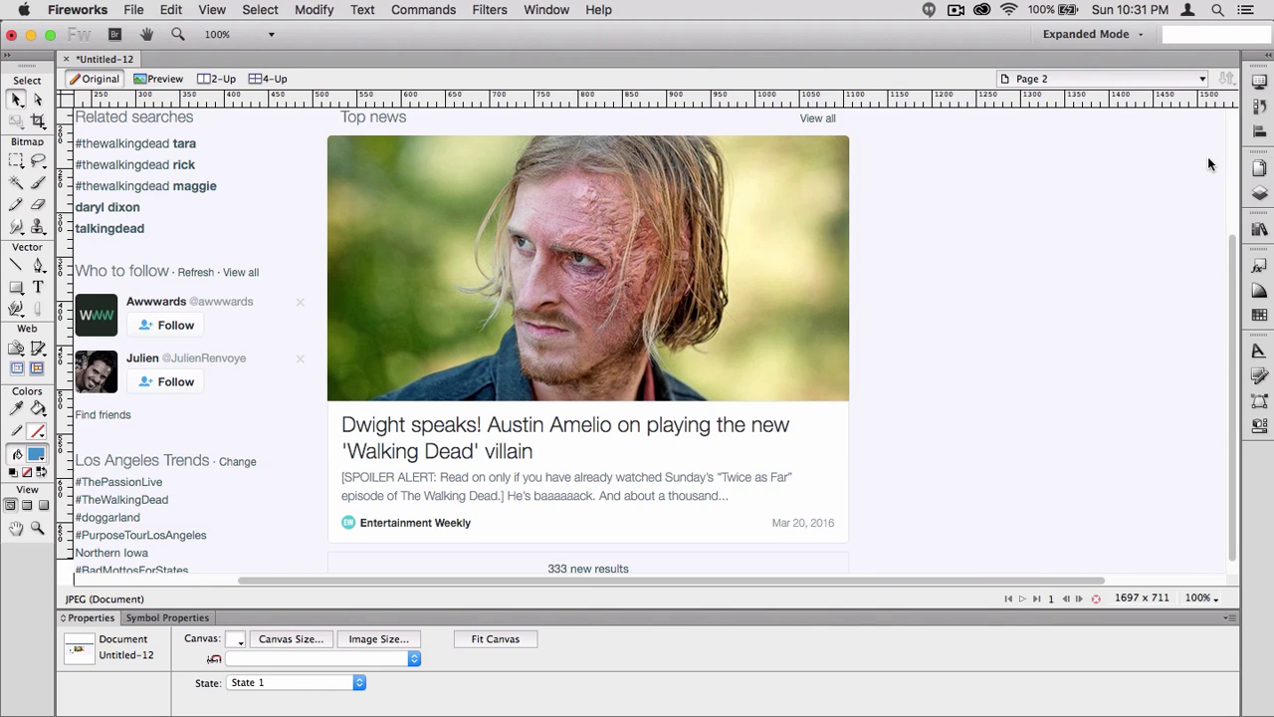
pyautogui.scroll(3, 1082, 315)
pyautogui.hscroll(-5, 1082, 315)
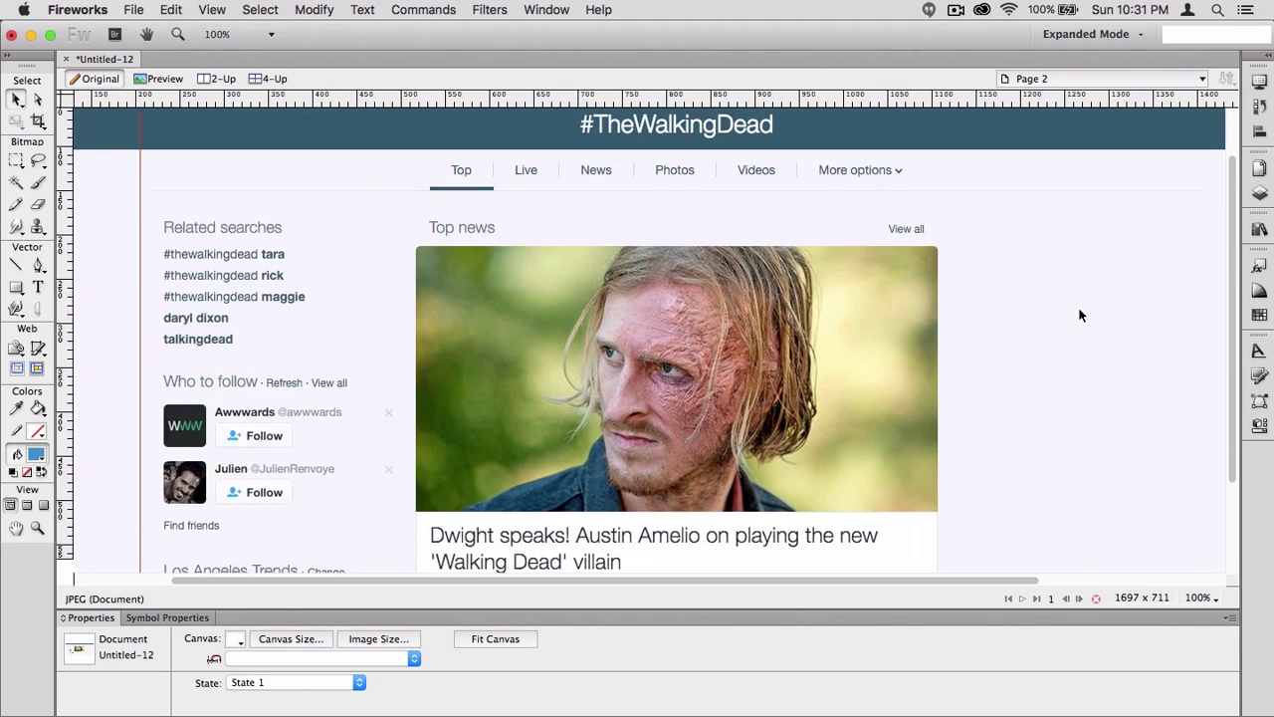
pyautogui.hscroll(3, 1082, 315)
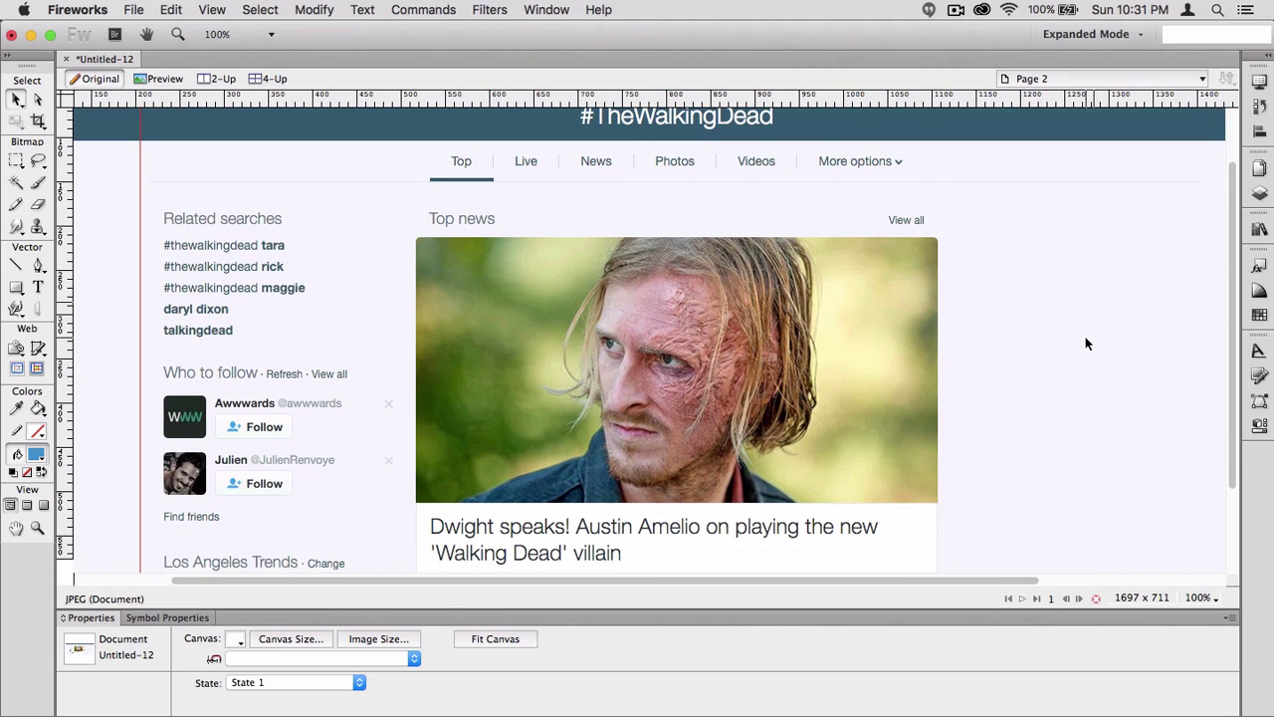
pyautogui.press('pageup')
pyautogui.scroll(-2, 1086, 344)
pyautogui.hscroll(2, 1095, 344)
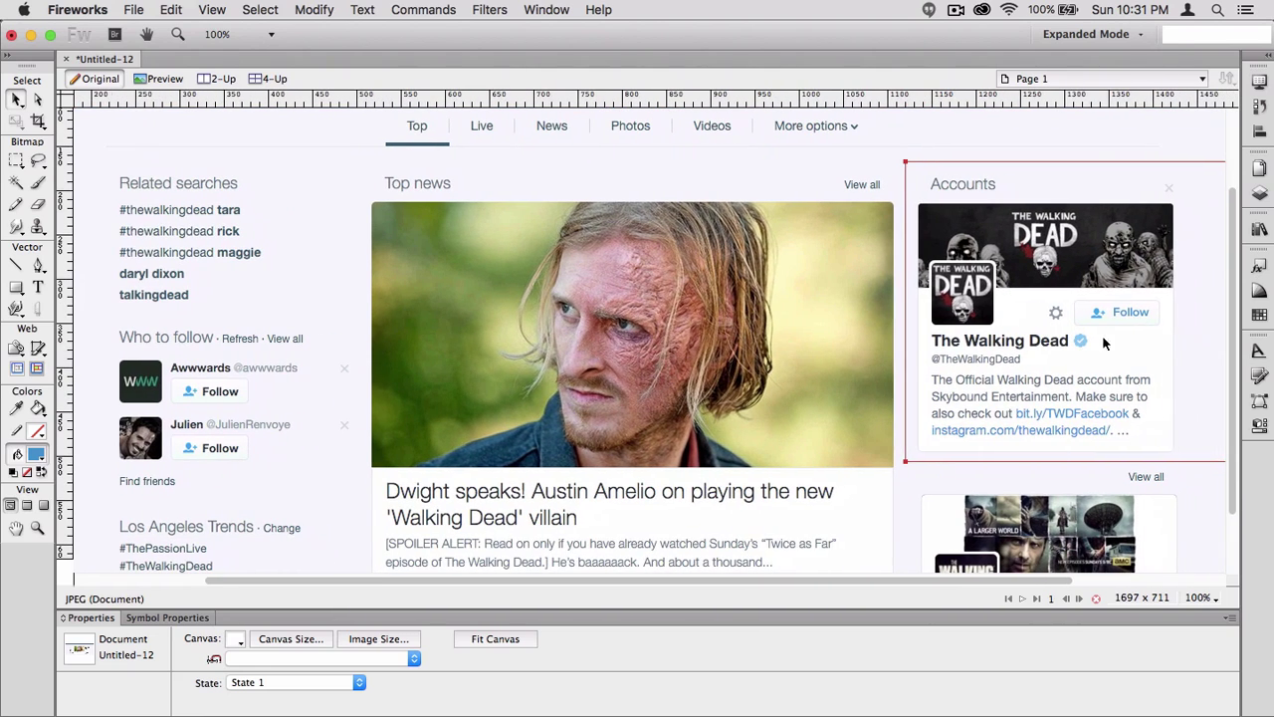
pyautogui.press('super+Tab')
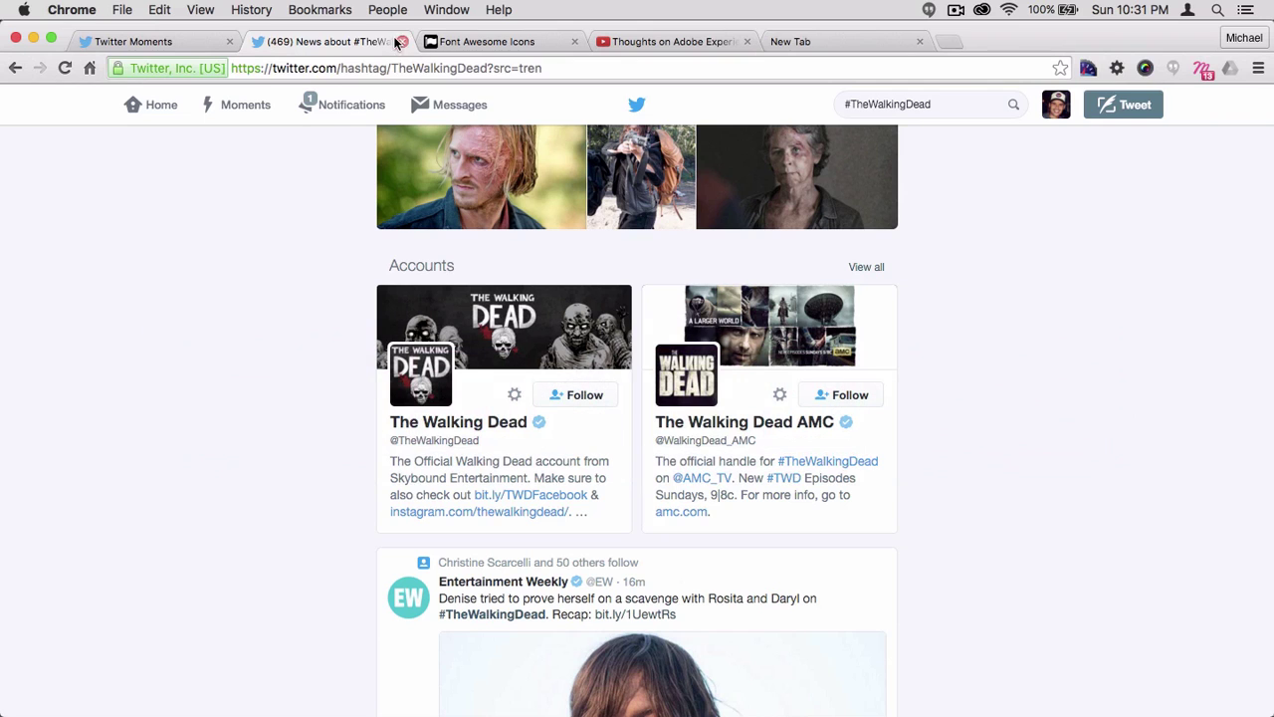
# Step: Open Font Awesome's fa-hashtag page and screenshot its large hashtag symbol, then return to Fireworks
pyautogui.click(460, 42)
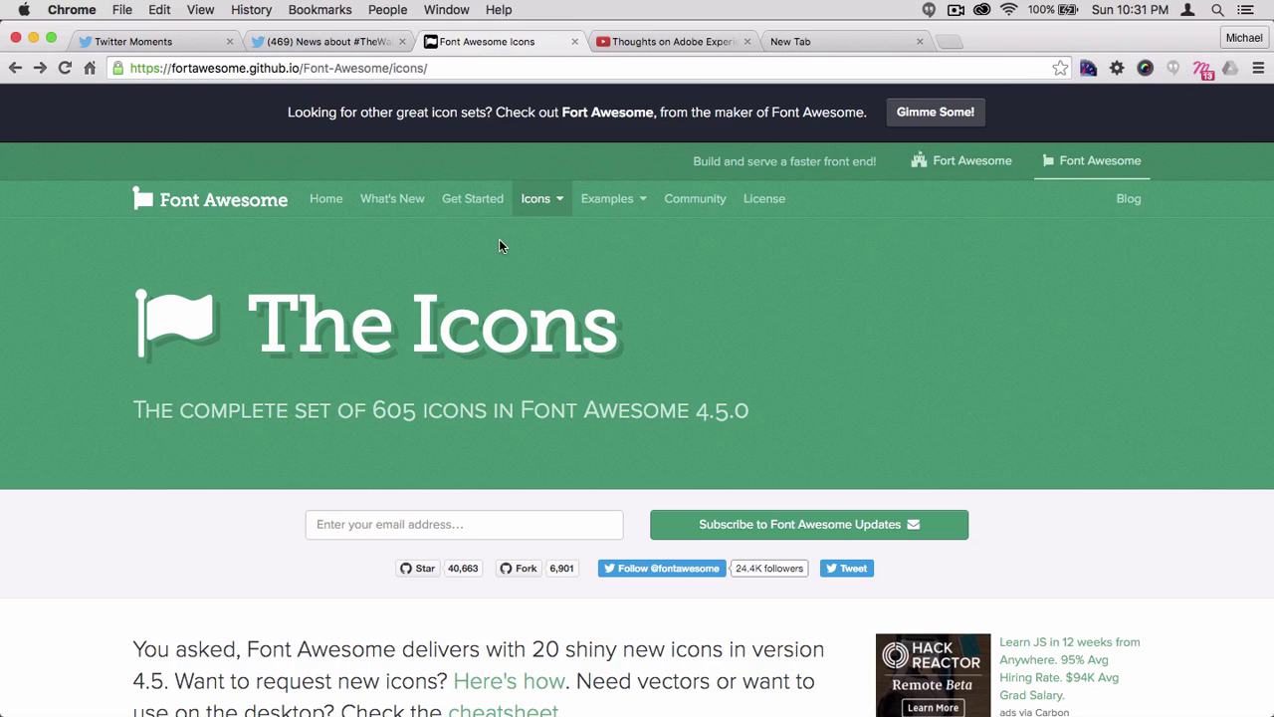
pyautogui.scroll(-5, 499, 246)
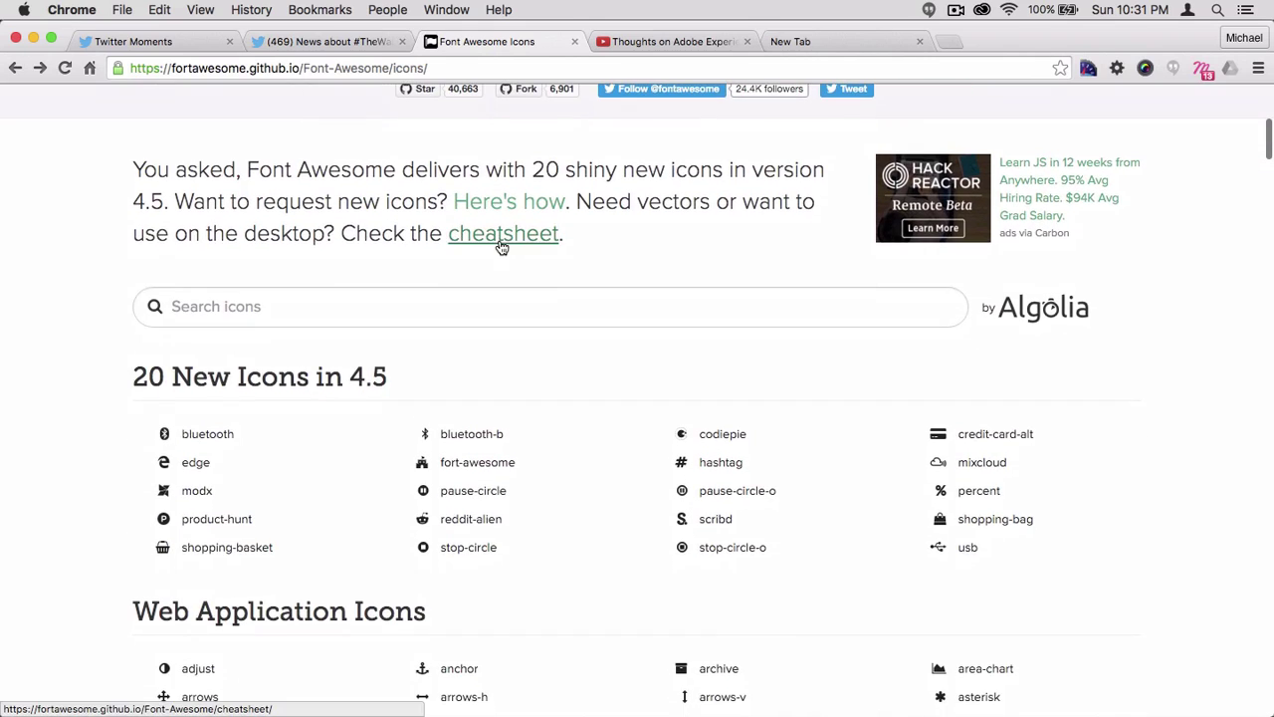
pyautogui.scroll(3, 500, 246)
pyautogui.scroll(-4, 499, 246)
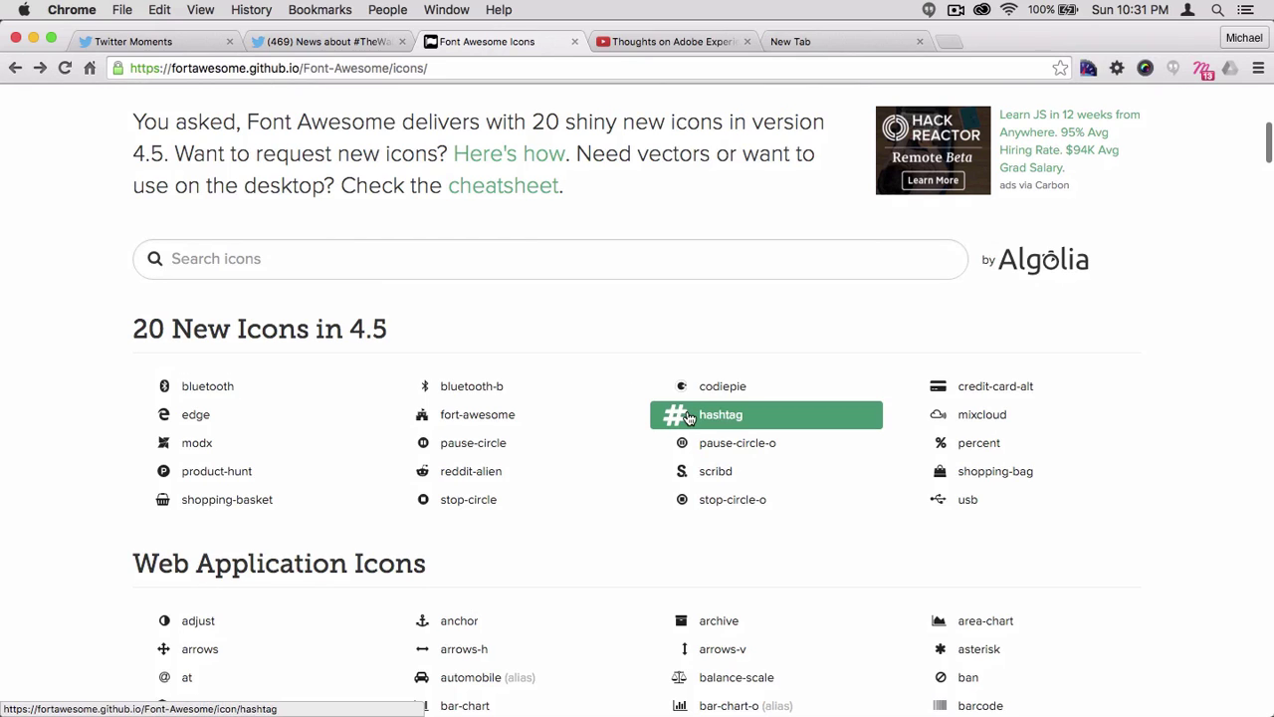
pyautogui.click(687, 417)
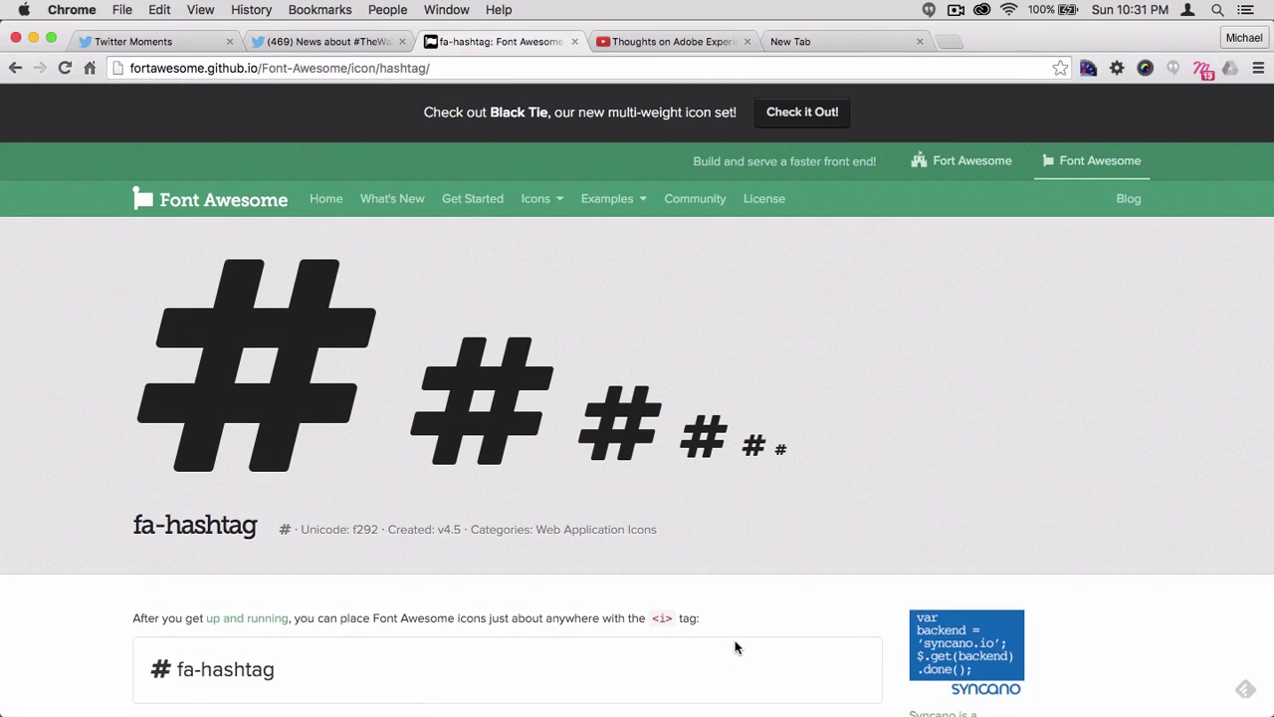
pyautogui.press('super+shift+4')
pyautogui.moveTo(127, 245); pyautogui.dragTo(396, 491)
pyautogui.press('super+Tab')
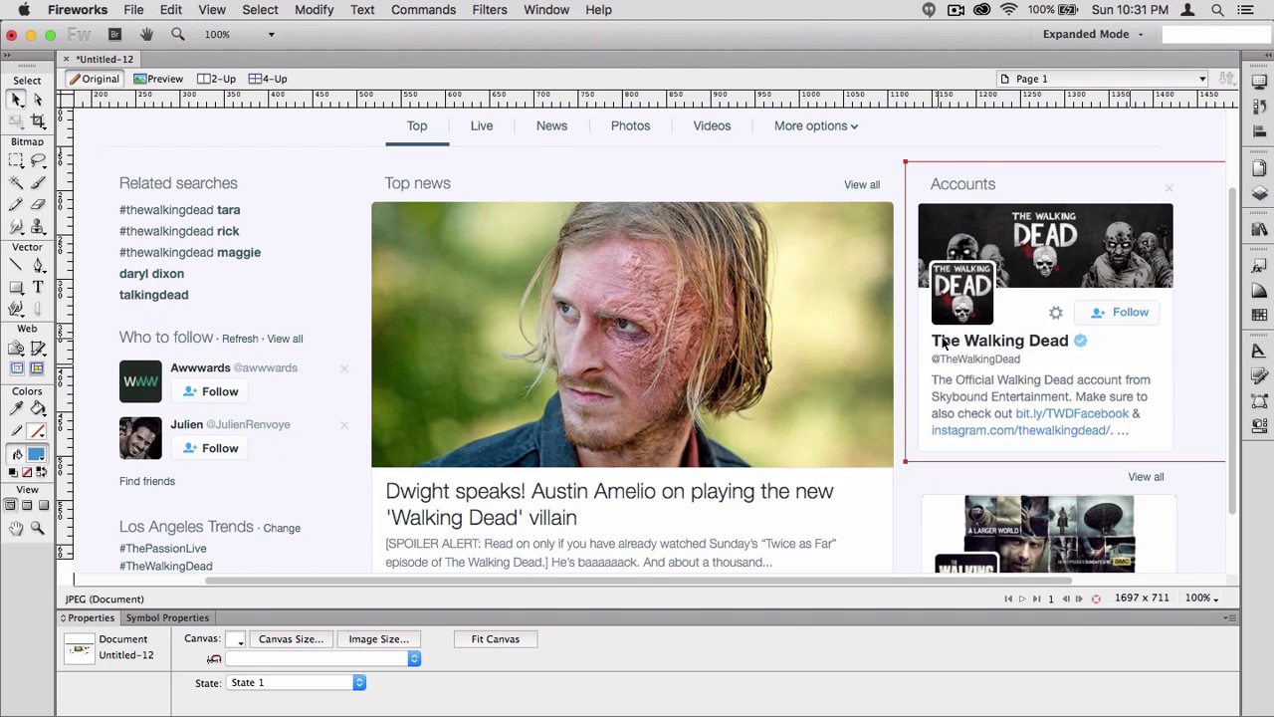
# Step: Paste the captured hashtag image into the mockup beside the Accounts card
pyautogui.click(980, 304)
pyautogui.press('super+v')
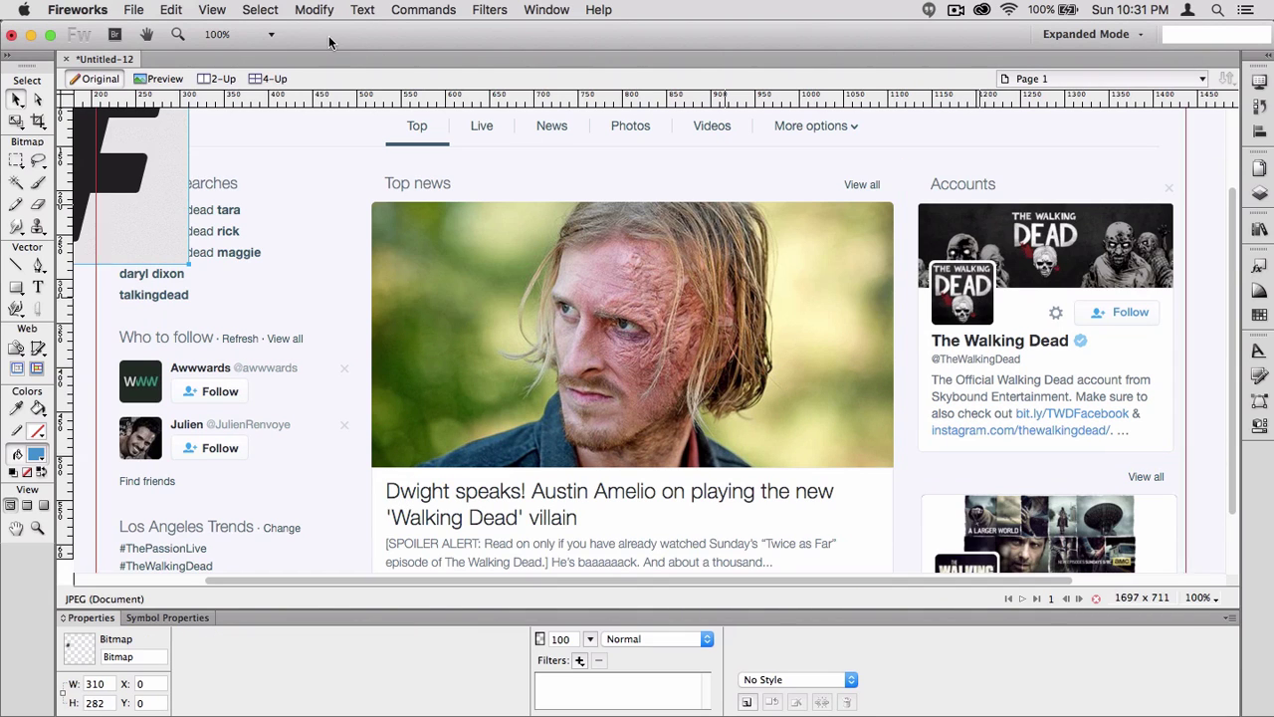
pyautogui.moveTo(218, 173); pyautogui.dragTo(772, 336)
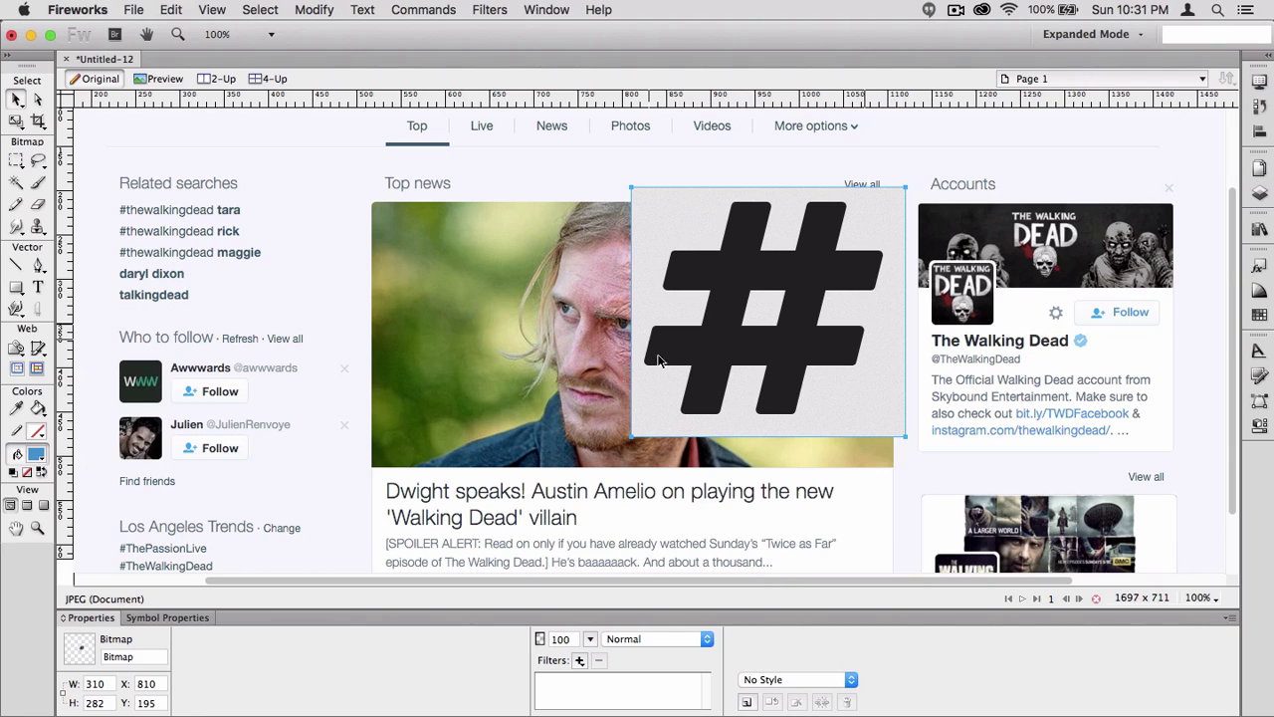
# Step: Magic Wand-select the black hashtag and convert the selection into a vector path
pyautogui.click(17, 183)
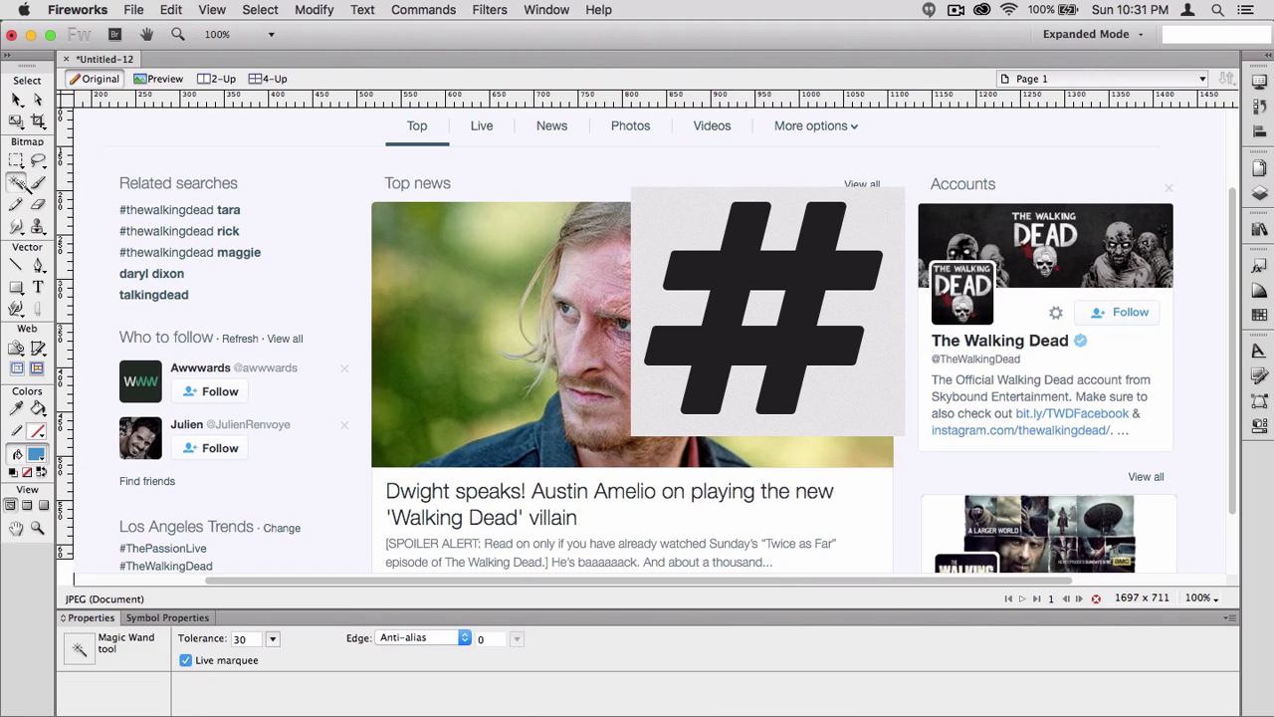
pyautogui.click(749, 279)
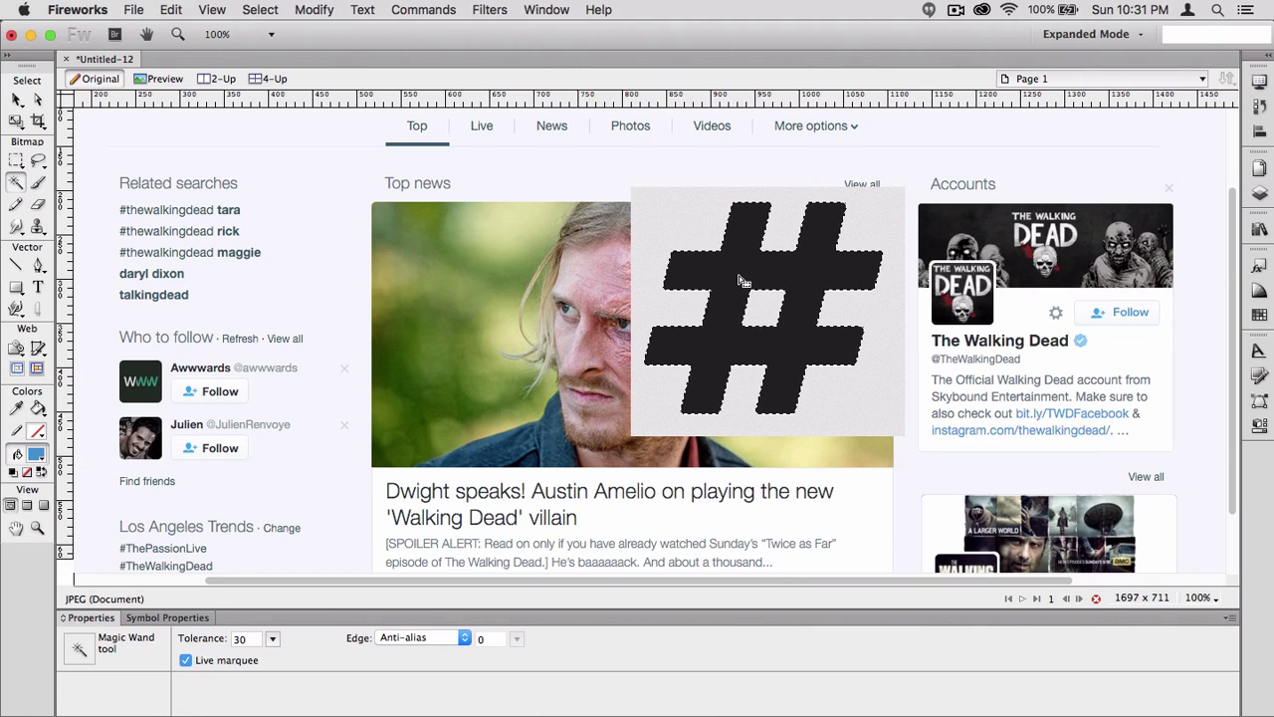
pyautogui.rightClick(741, 277)
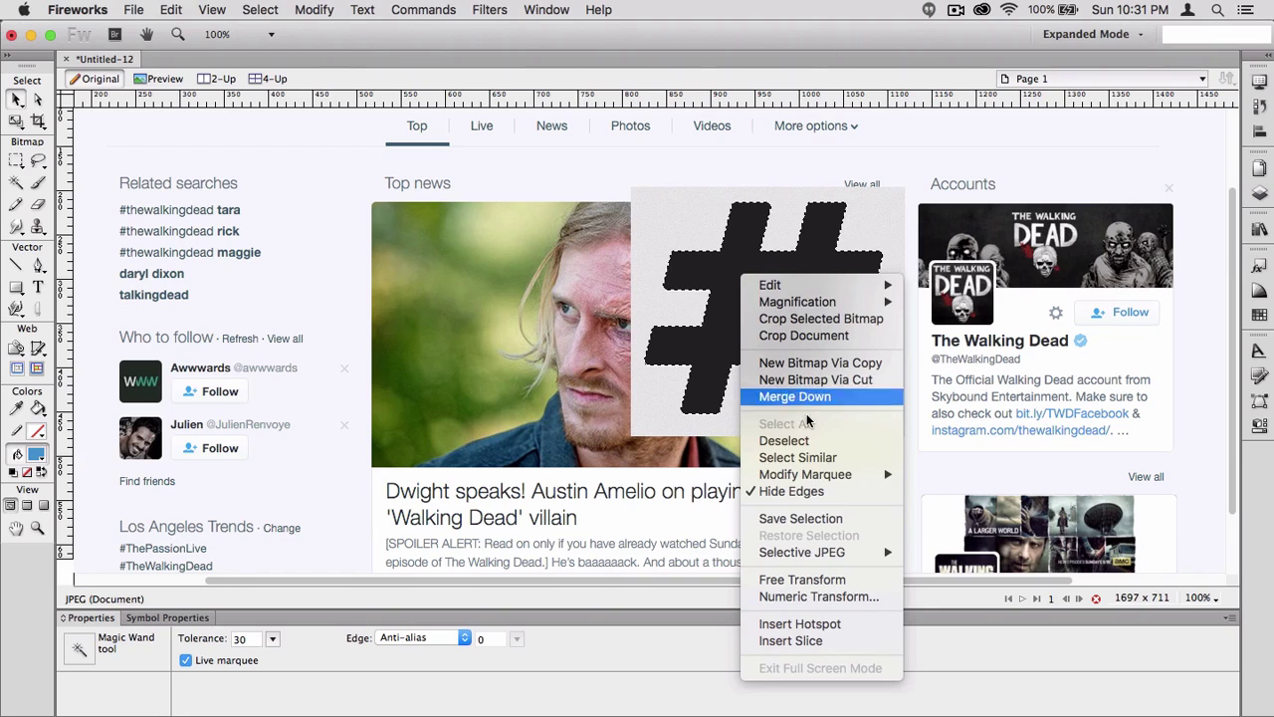
pyautogui.moveTo(816, 475)
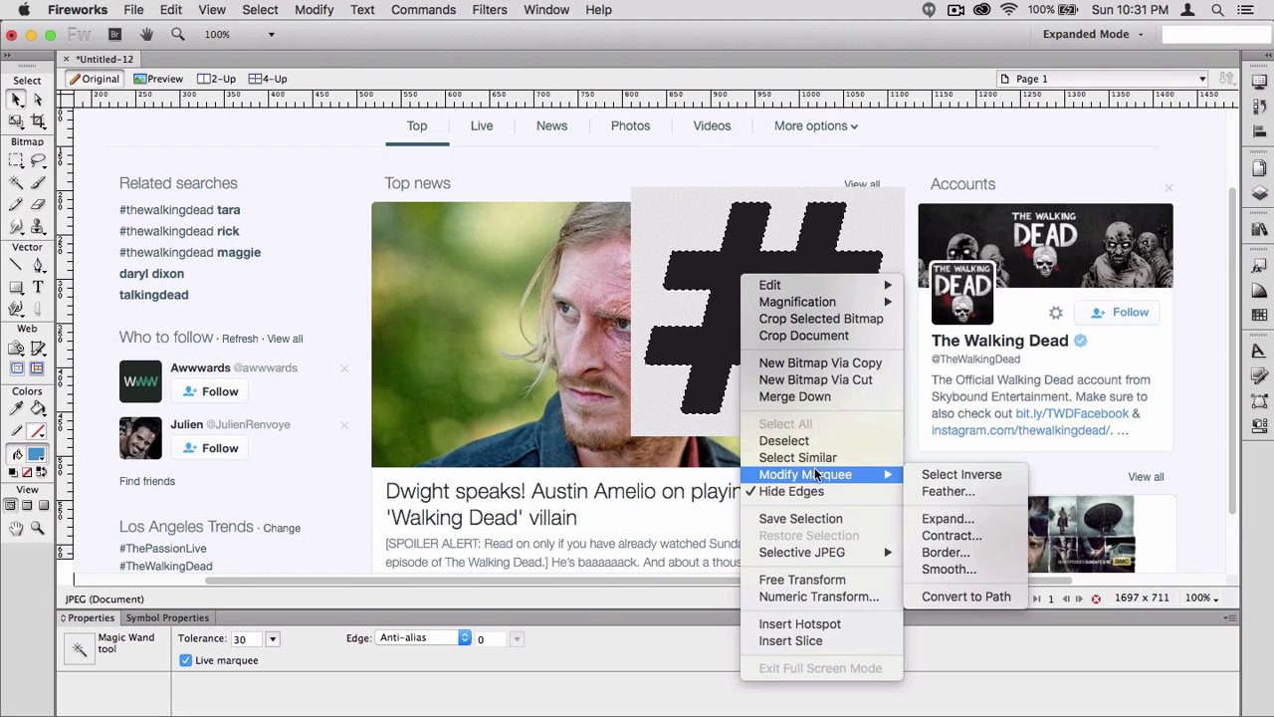
pyautogui.click(941, 595)
# Step: Delete the grey hashtag screenshot bitmap and move the blue vector hashtag up over the face
pyautogui.press('v')
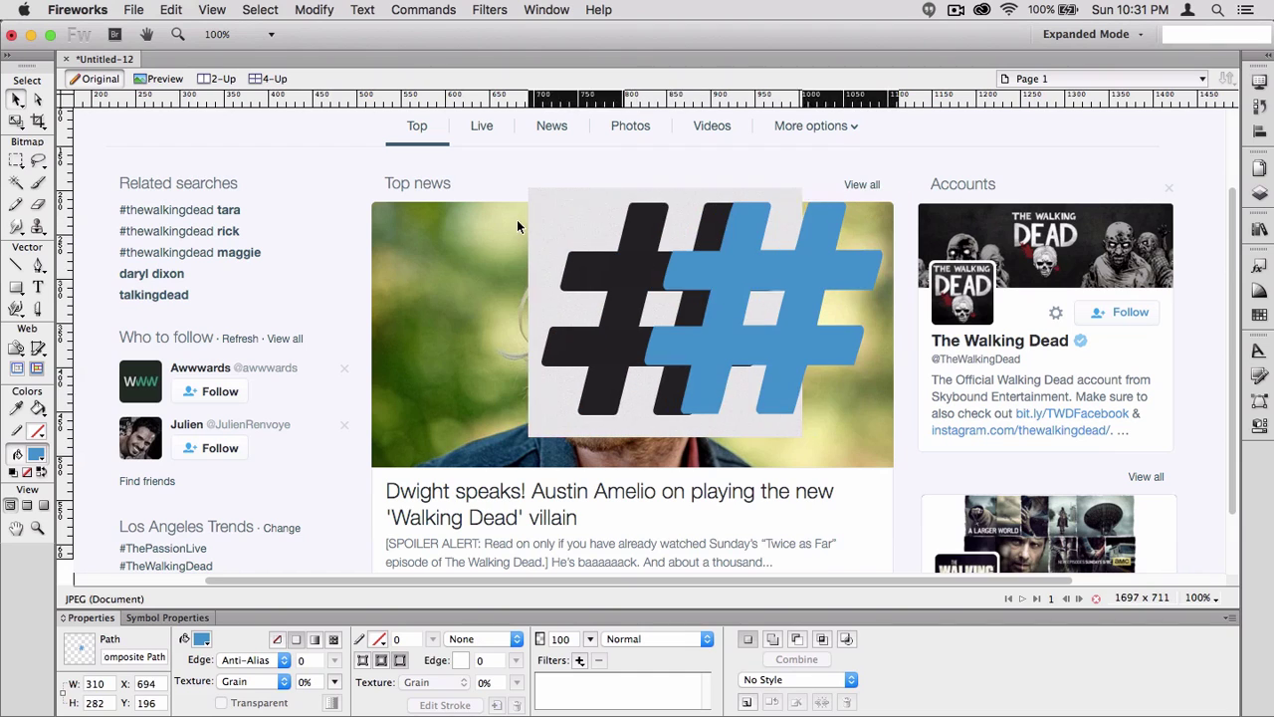
pyautogui.press('w')
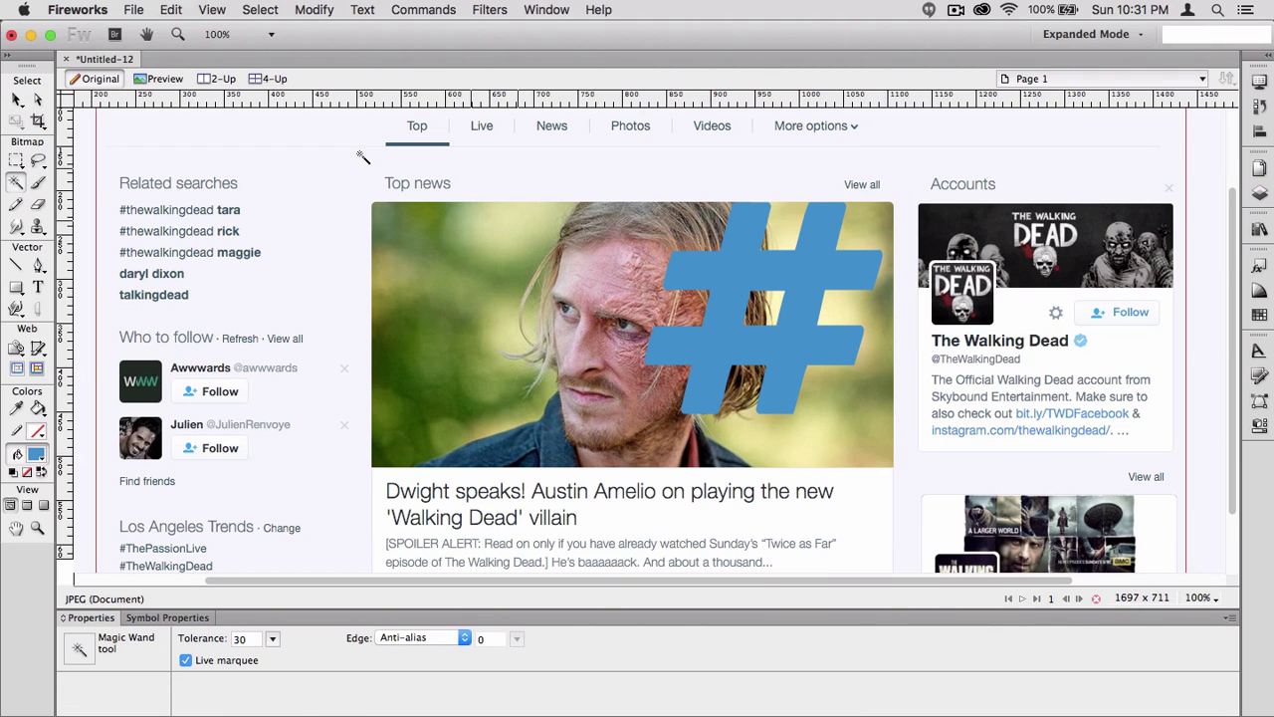
pyautogui.press('v')
pyautogui.moveTo(751, 265); pyautogui.dragTo(701, 209)
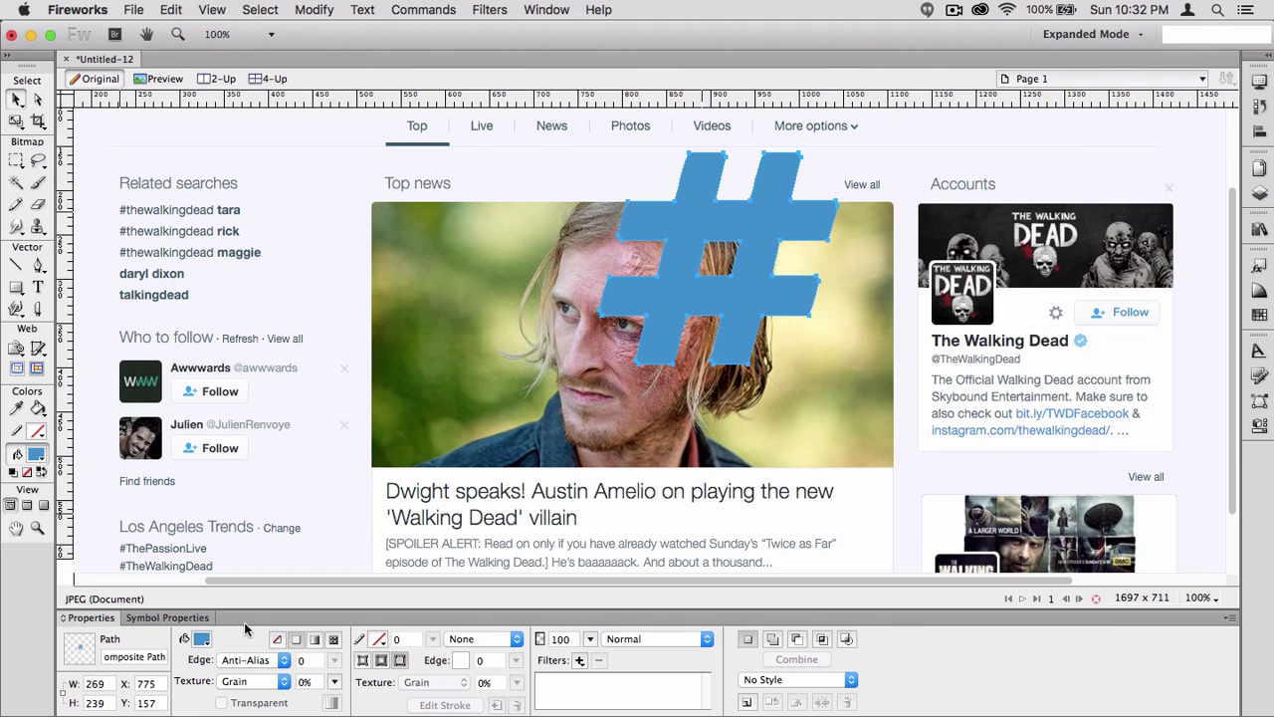
# Step: Try a linear gradient fill on the hashtag, then revert it to a solid blue fill
pyautogui.click(315, 641)
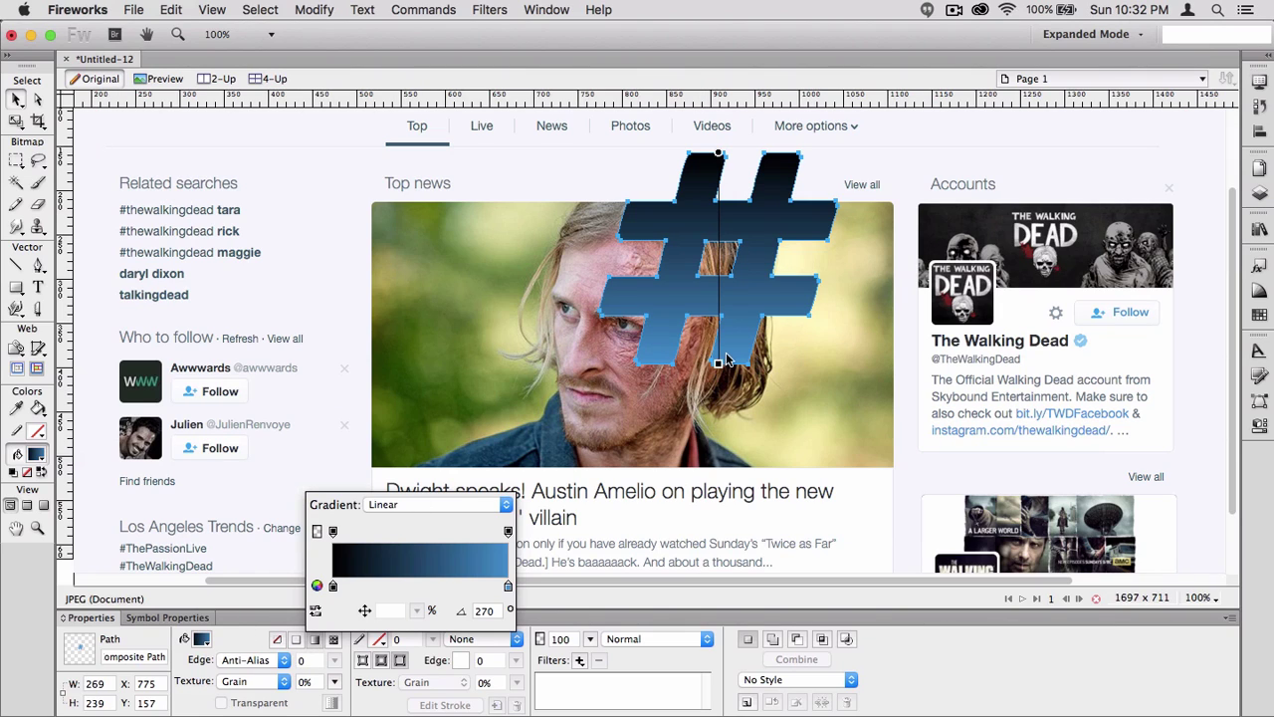
pyautogui.click(719, 366)
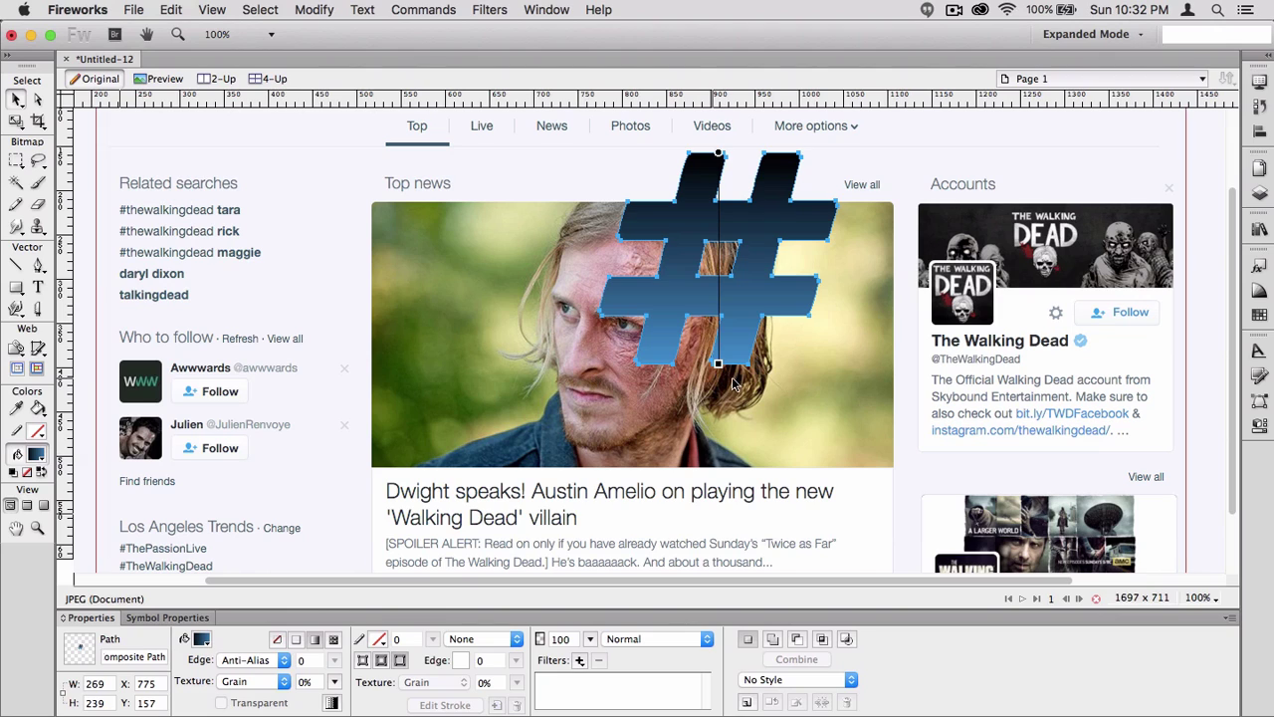
pyautogui.moveTo(721, 375)
pyautogui.mouseDown()
pyautogui.moveTo(749, 265)
pyautogui.moveTo(718, 276)
pyautogui.moveTo(719, 364)
pyautogui.mouseUp()
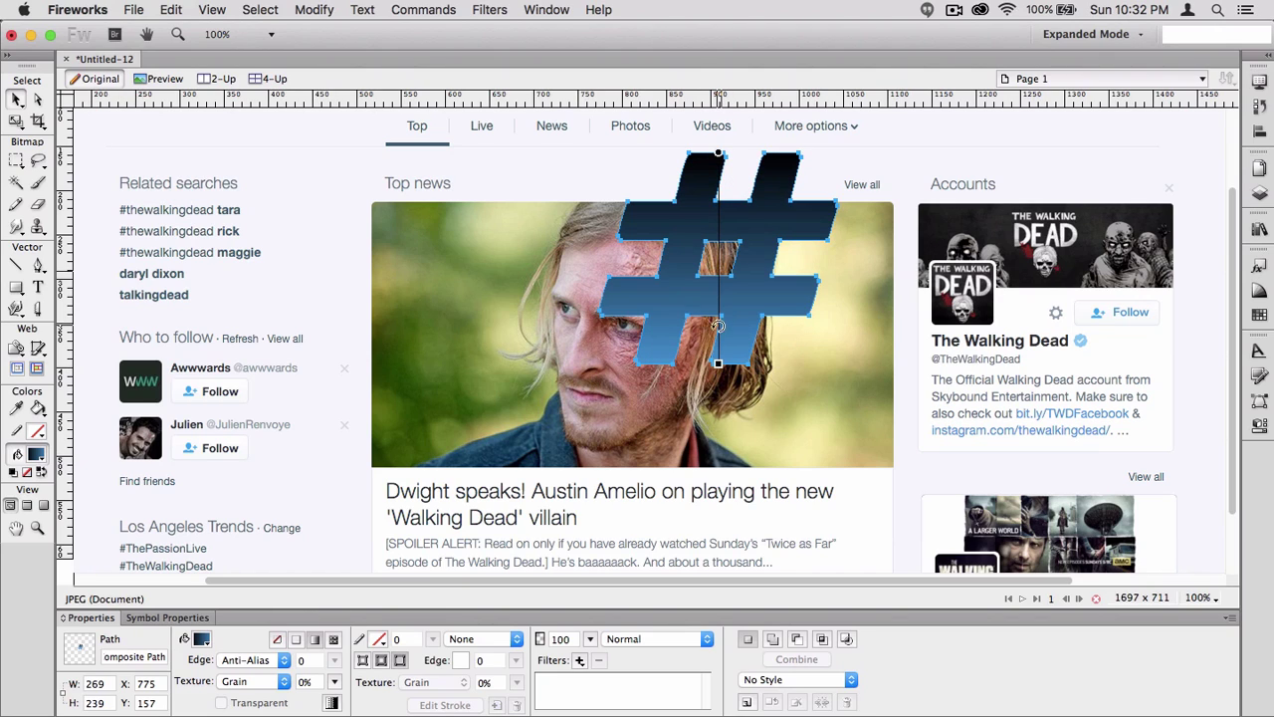
pyautogui.press('a')
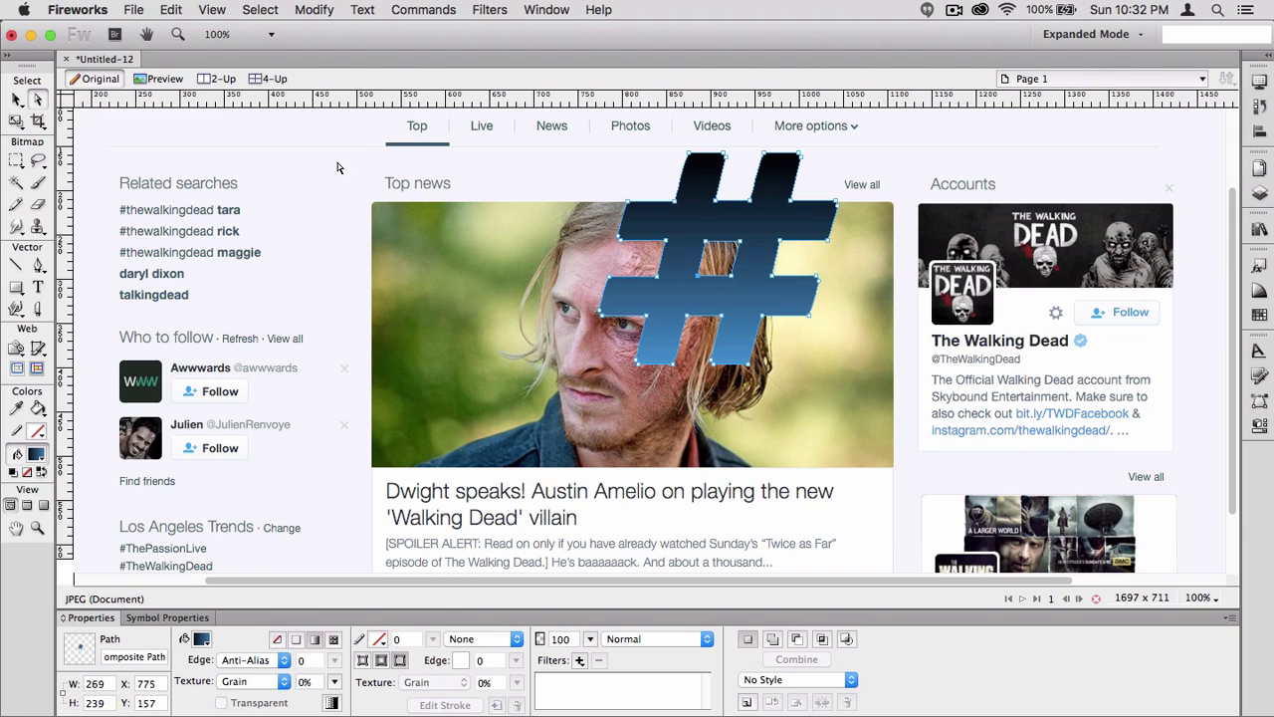
pyautogui.click(16, 100)
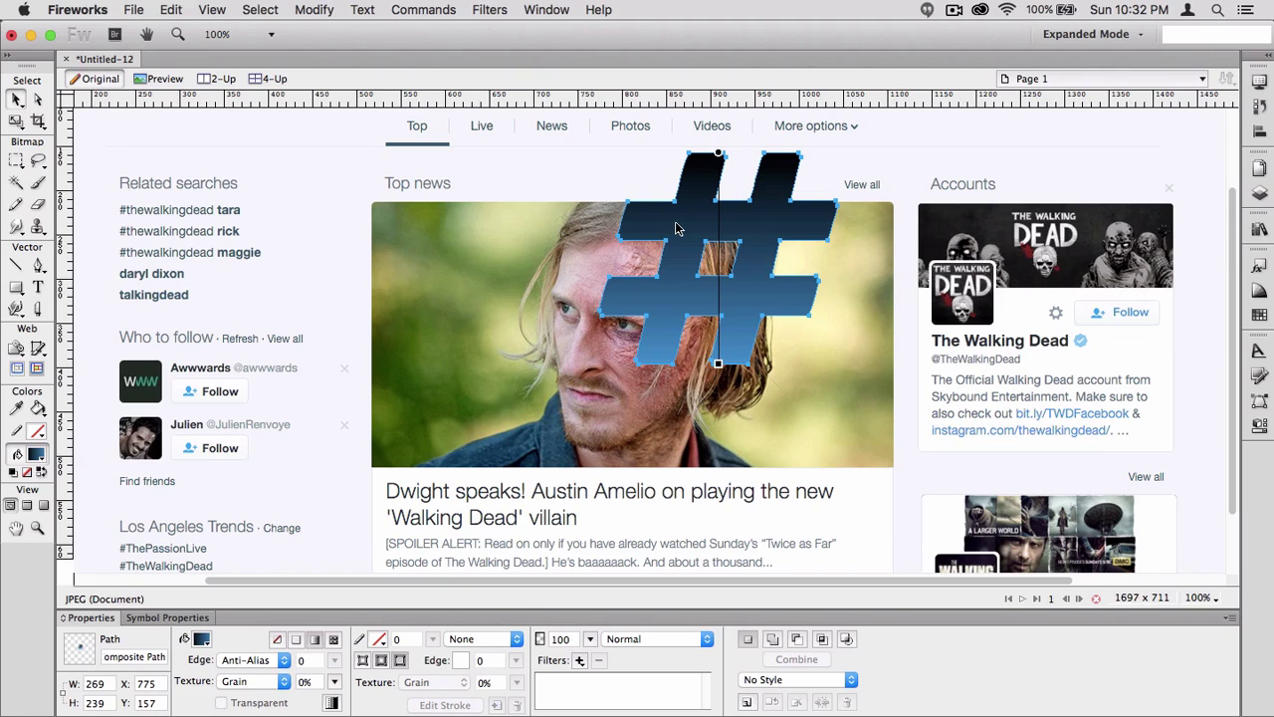
pyautogui.click(295, 643)
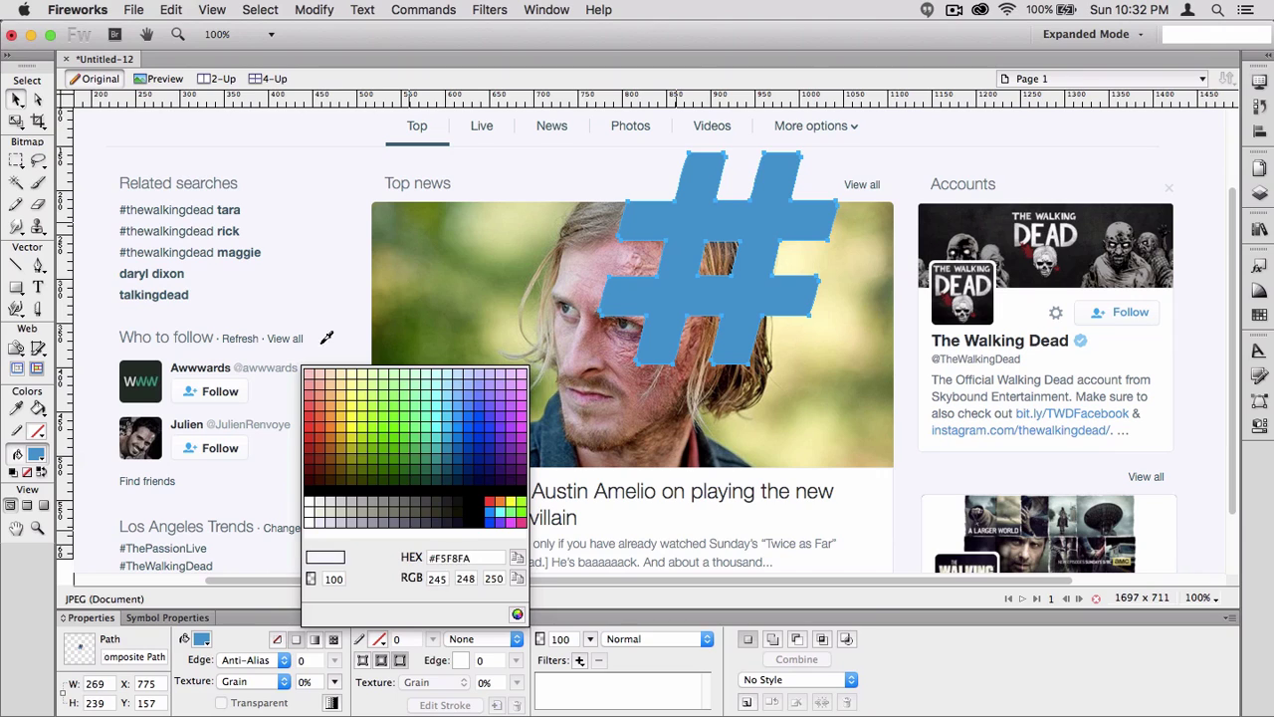
# Step: Scale the blue hashtag to 32 × 28 and place it at X 1339, Y 361 beside the account name
pyautogui.press('Escape')
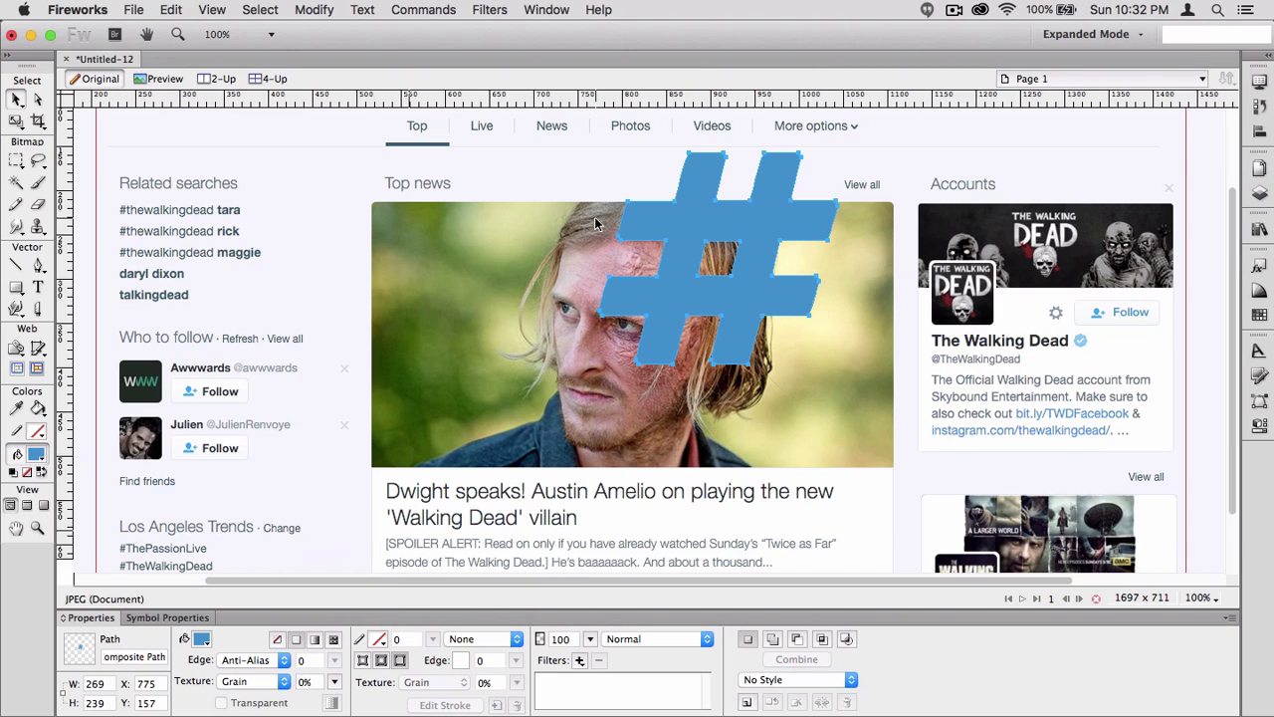
pyautogui.press('q')
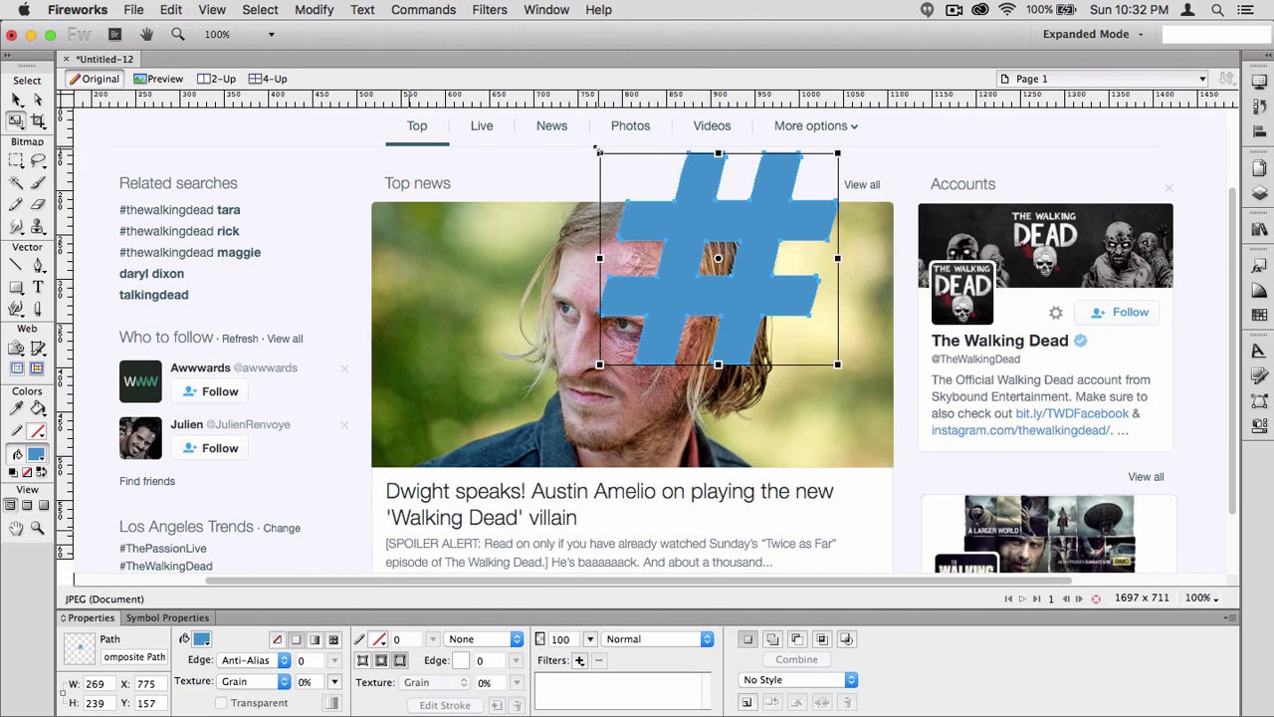
pyautogui.moveTo(598, 150); pyautogui.dragTo(817, 331)
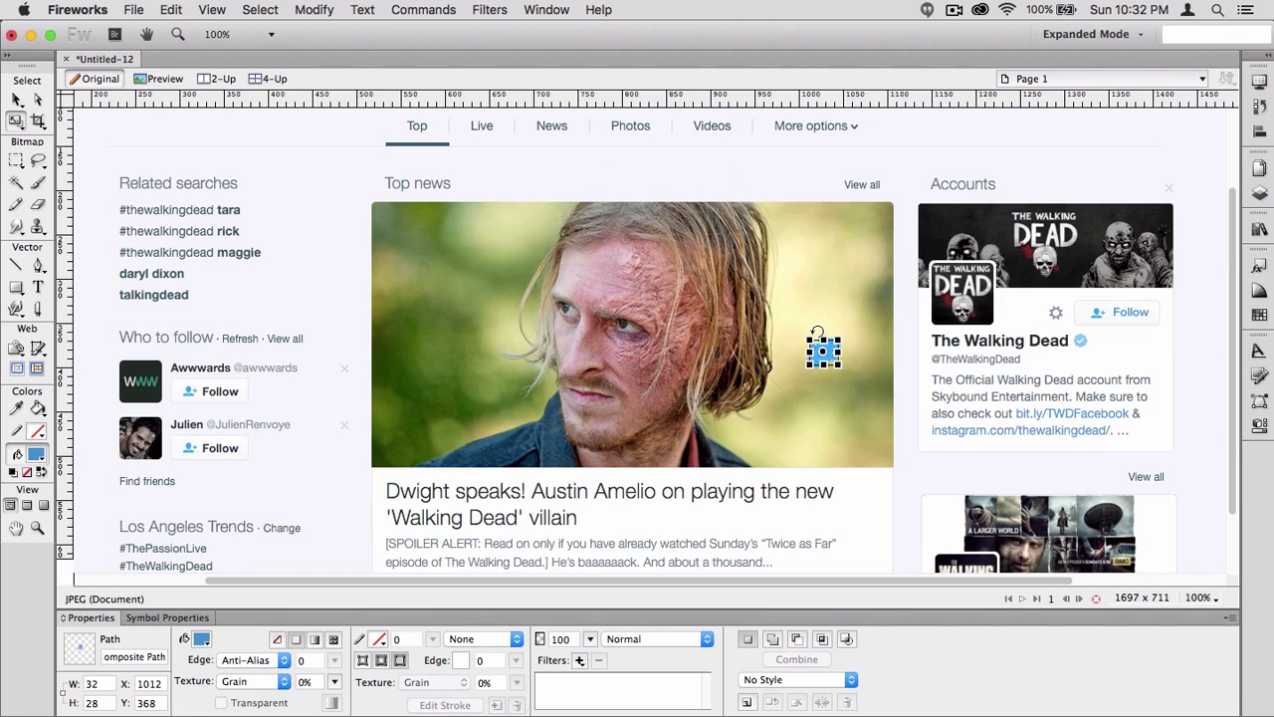
pyautogui.click(16, 99)
pyautogui.moveTo(820, 360)
pyautogui.mouseDown()
pyautogui.moveTo(970, 324)
pyautogui.moveTo(1117, 331)
pyautogui.moveTo(1112, 356)
pyautogui.mouseUp()
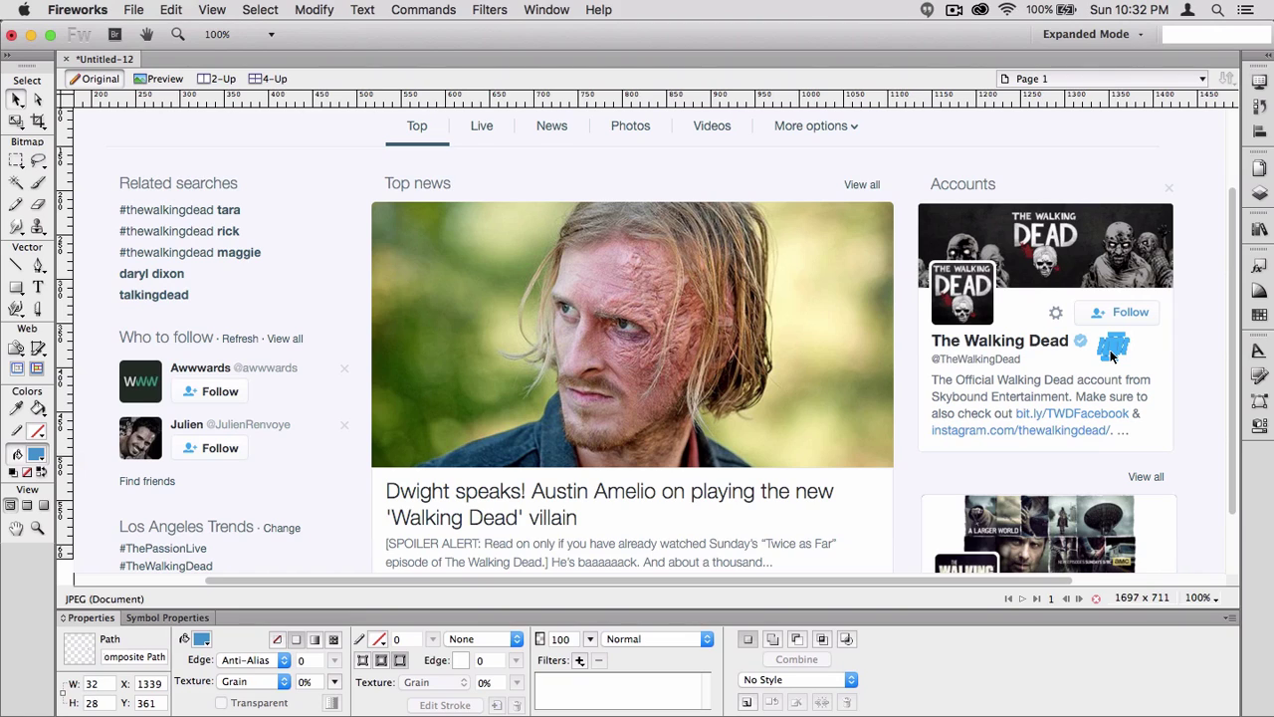
pyautogui.click(1176, 356)
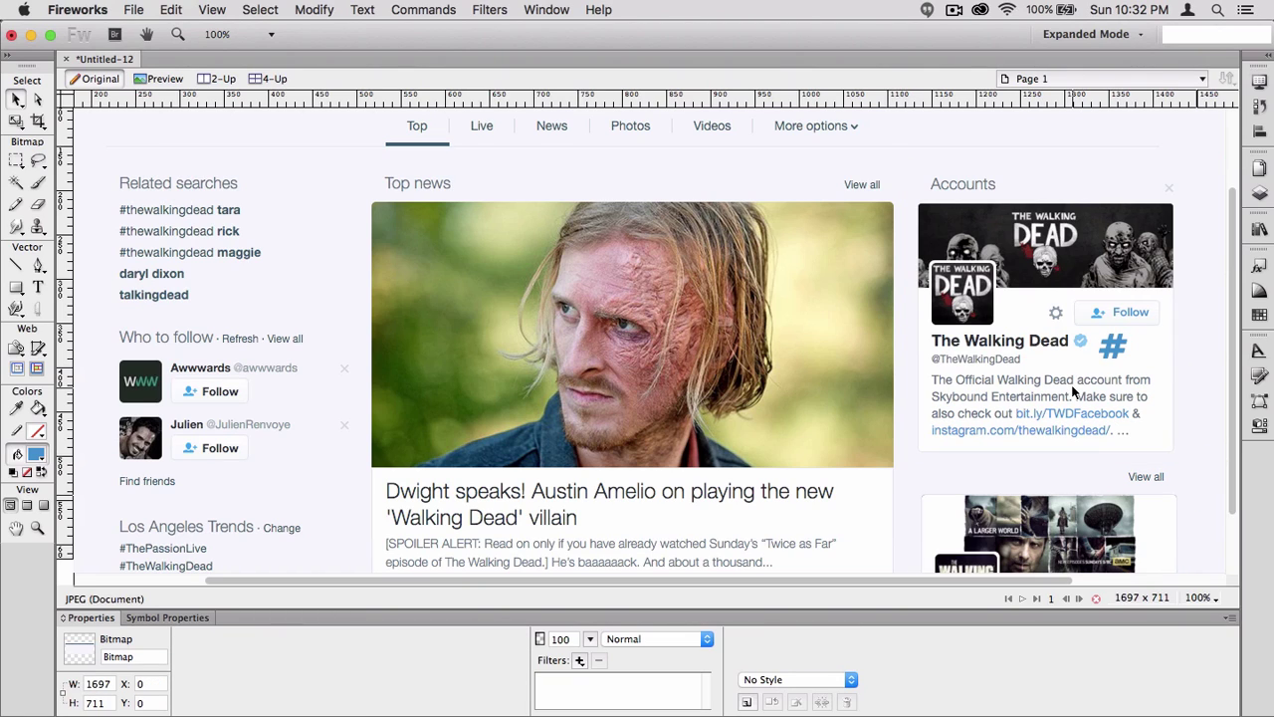
pyautogui.click(1115, 351)
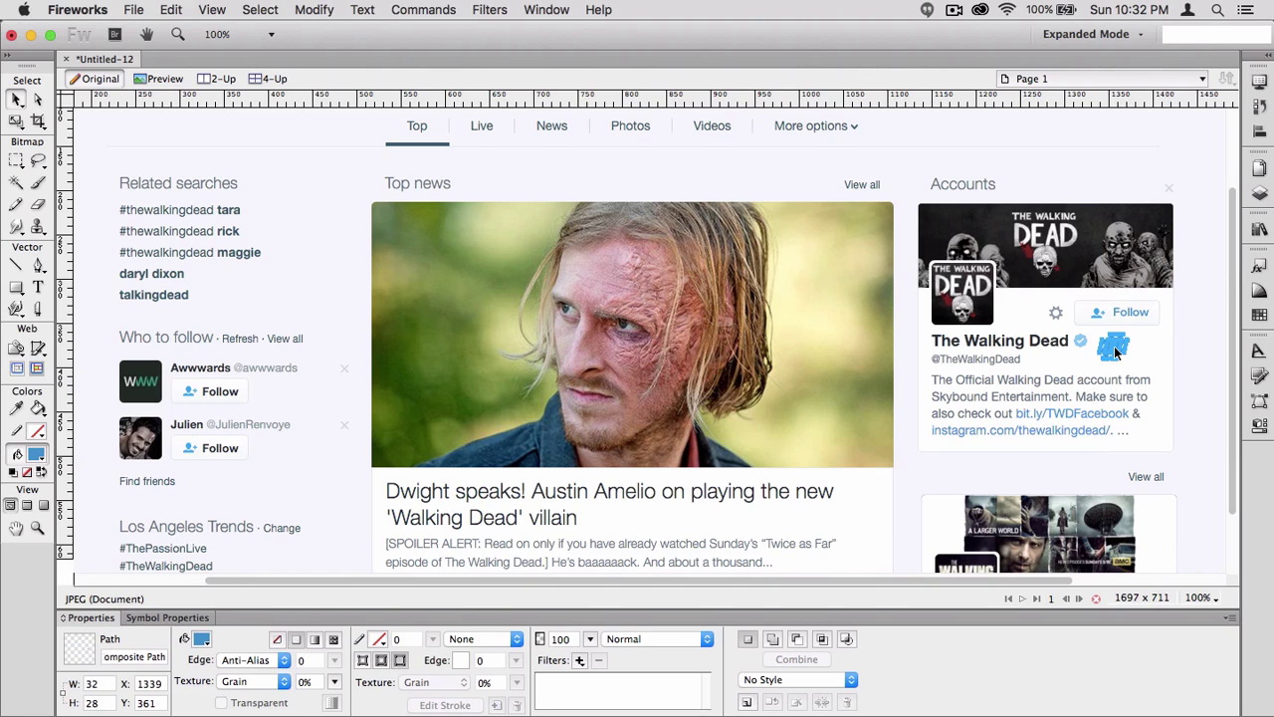
pyautogui.scroll(-1, 883, 340)
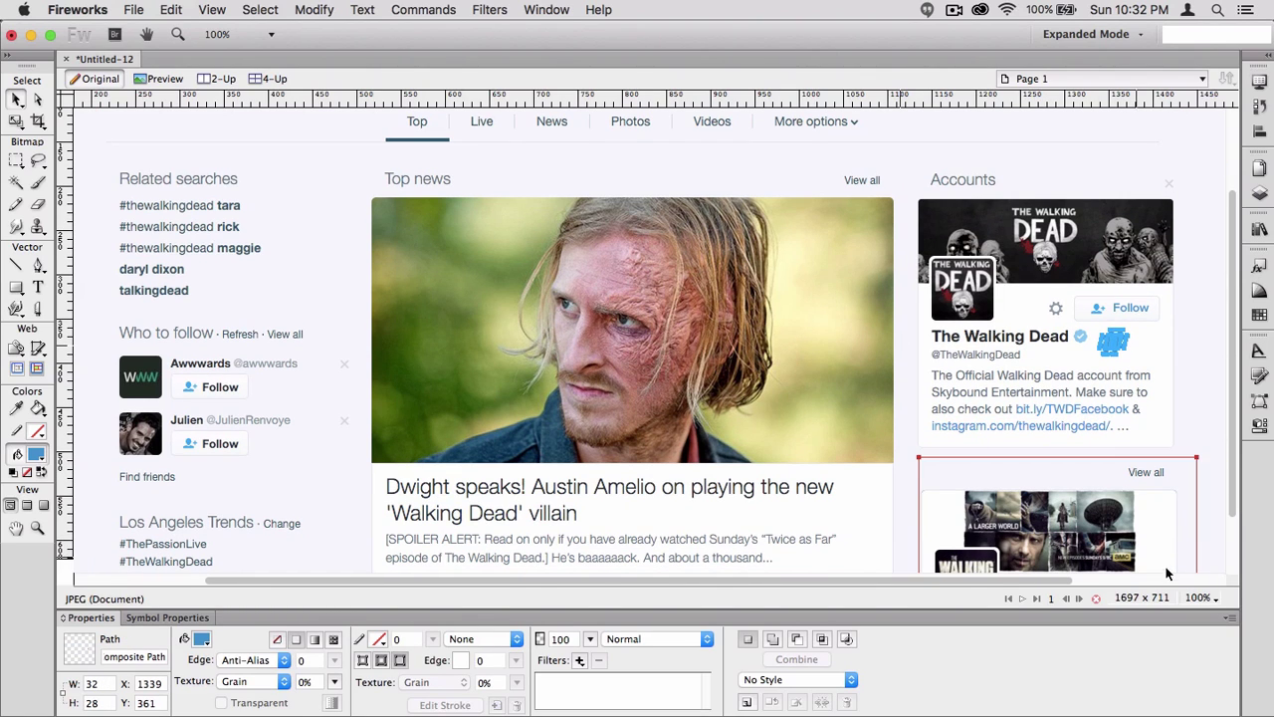
# Step: Zoom to 66%, select and copy the Twitter page screenshot bitmap, and switch to Adobe XD
pyautogui.click(1209, 601)
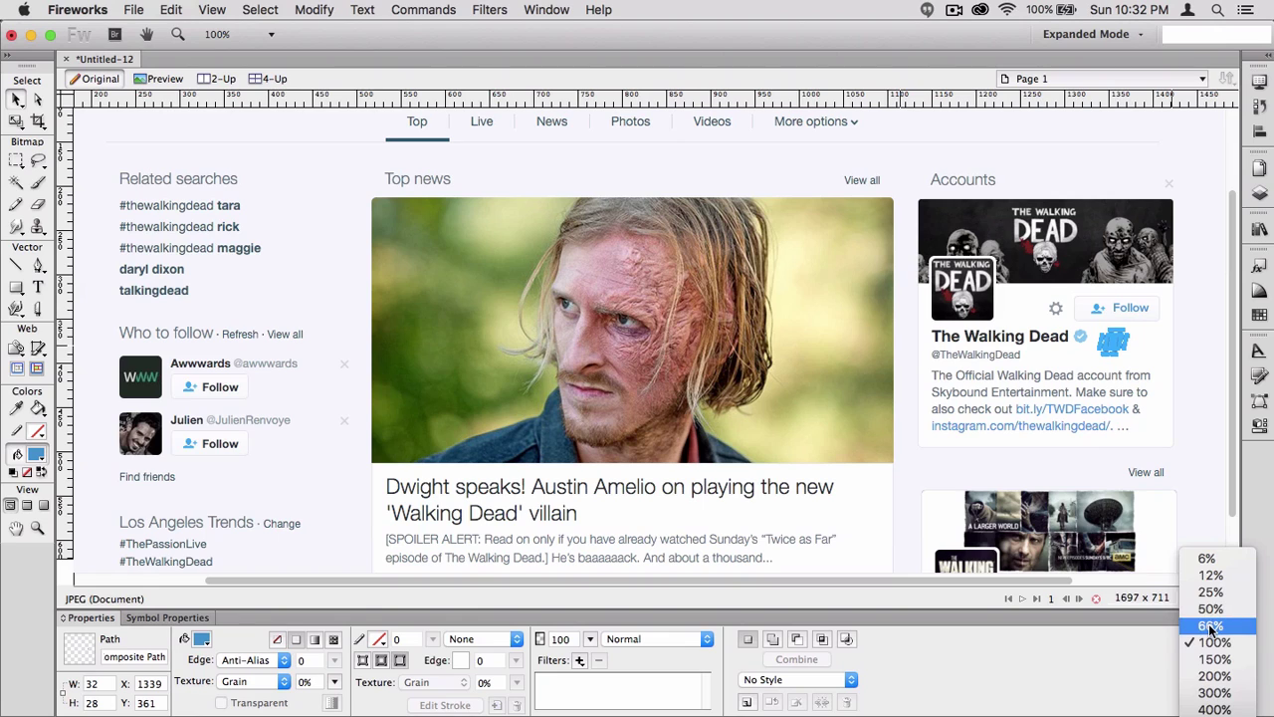
pyautogui.click(1211, 627)
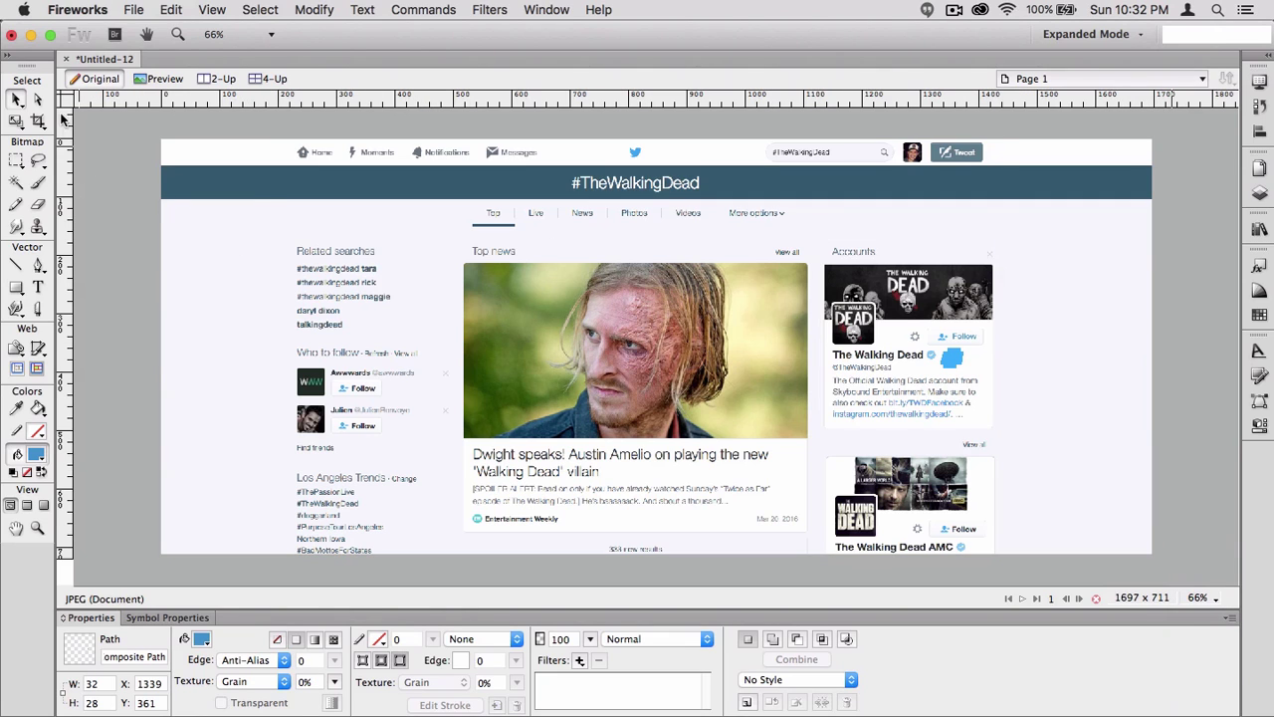
pyautogui.click(104, 159)
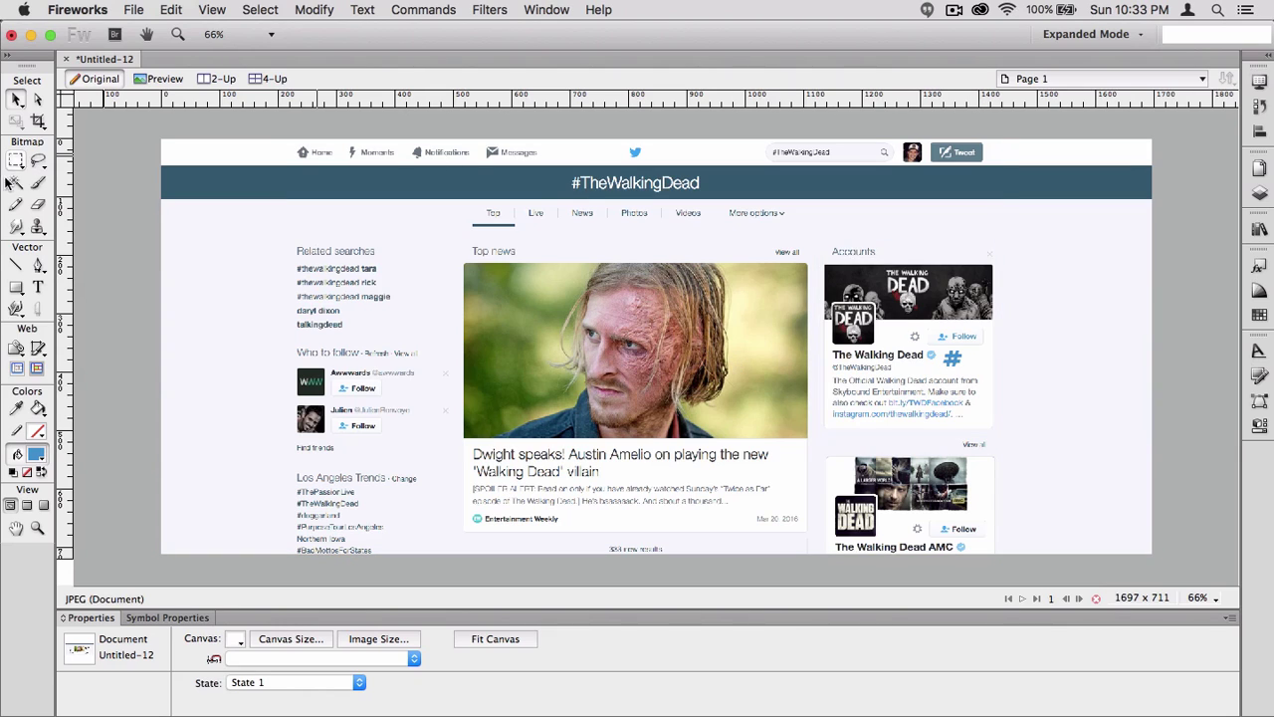
pyautogui.click(308, 255)
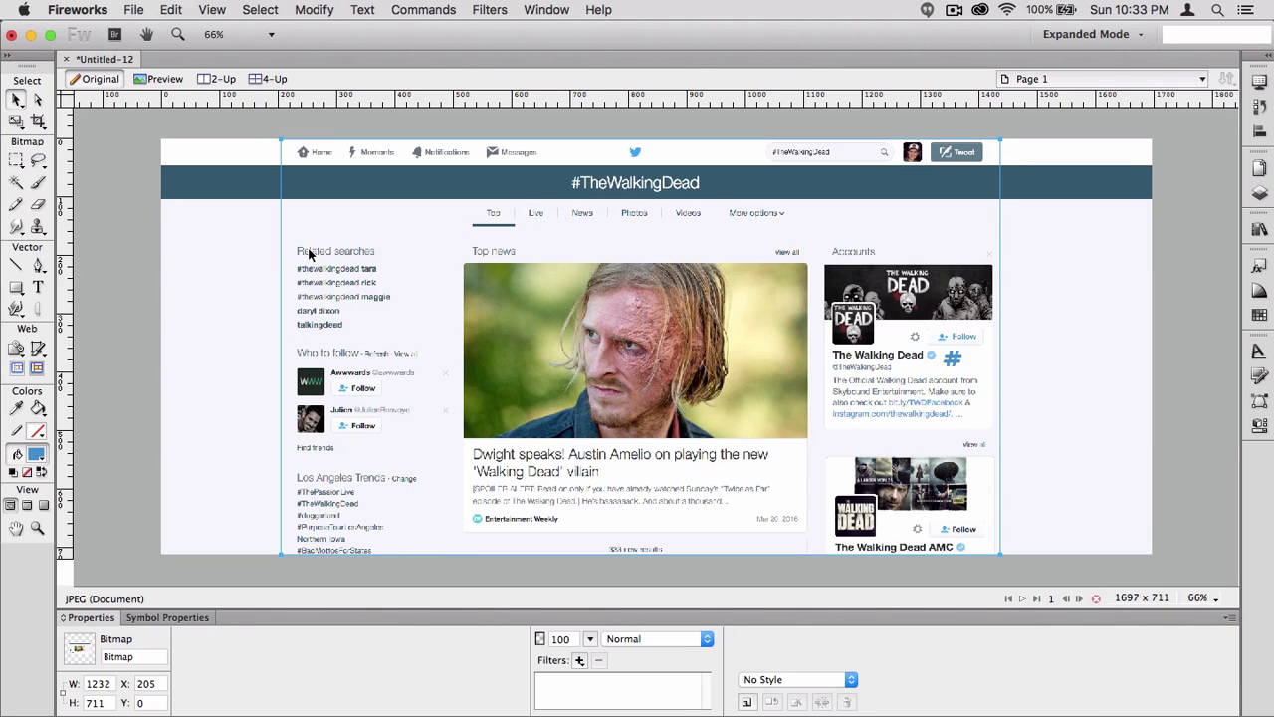
pyautogui.press('super+Tab')
pyautogui.press('super+Tab')
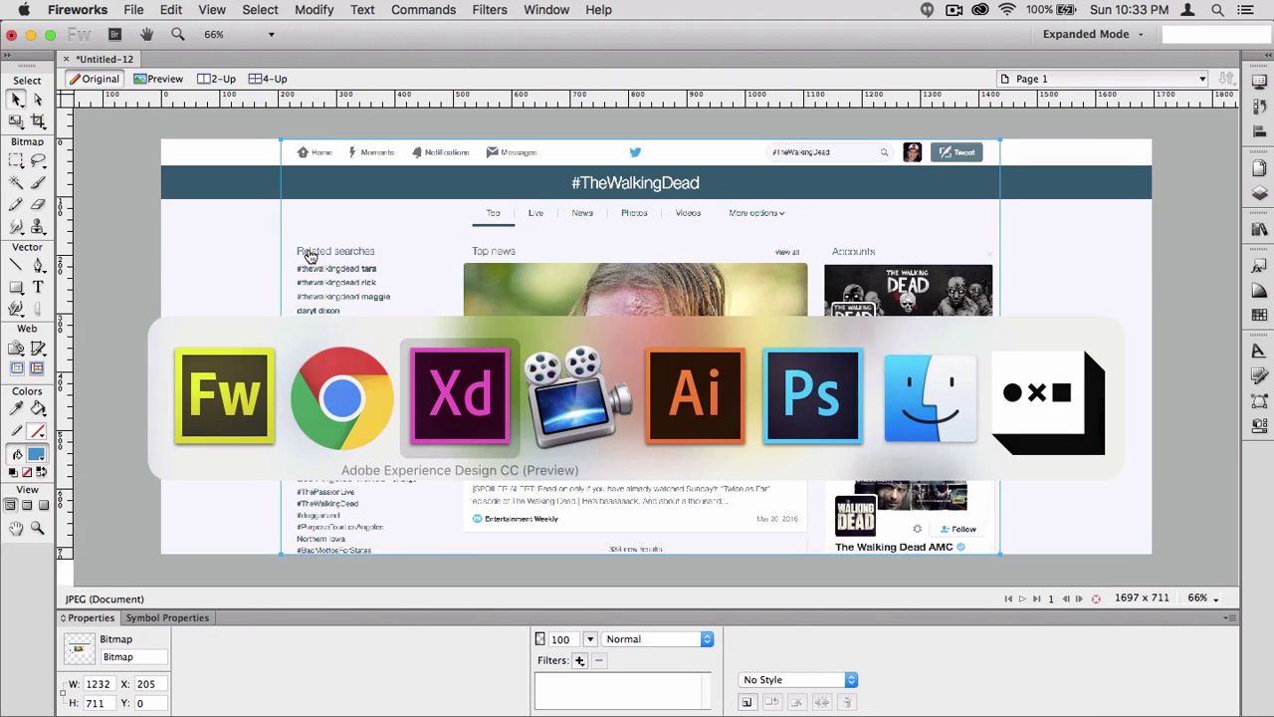
# Step: Paste the Twitter screenshot, resize it to 748 × 432 at full opacity, round its corners, and reposition it
pyautogui.press('super+v')
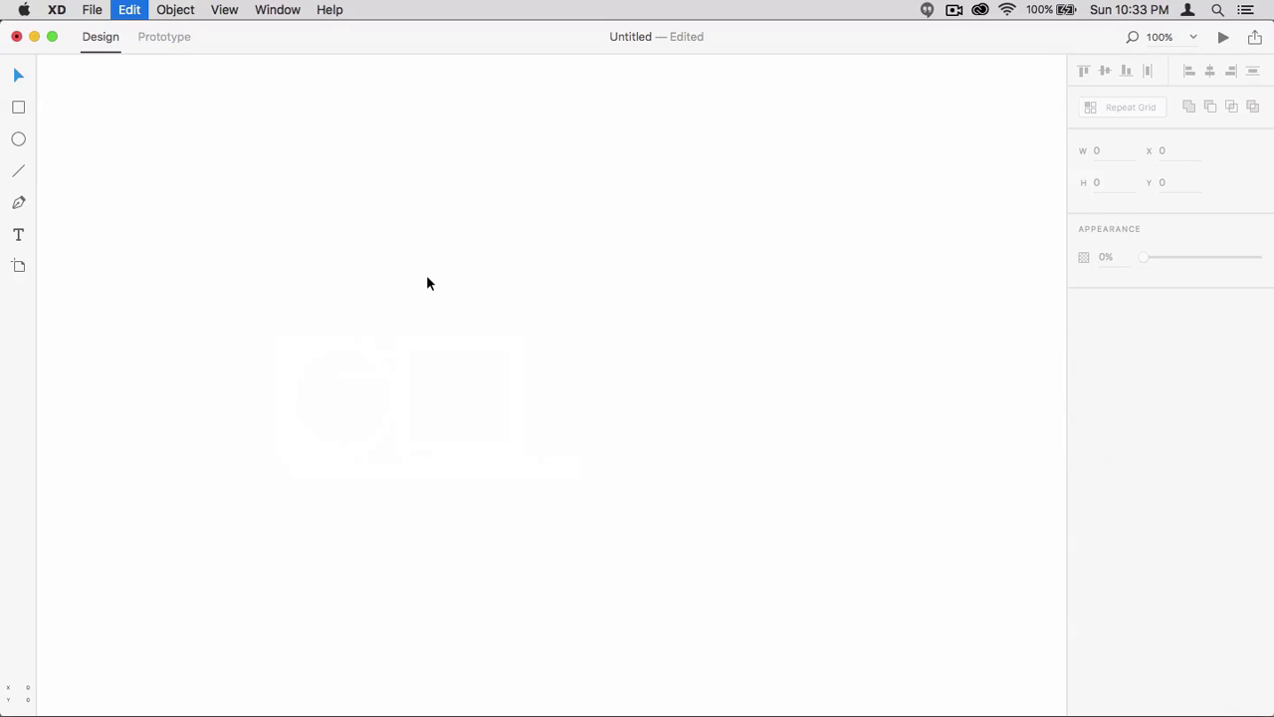
pyautogui.moveTo(481, 295); pyautogui.dragTo(569, 326)
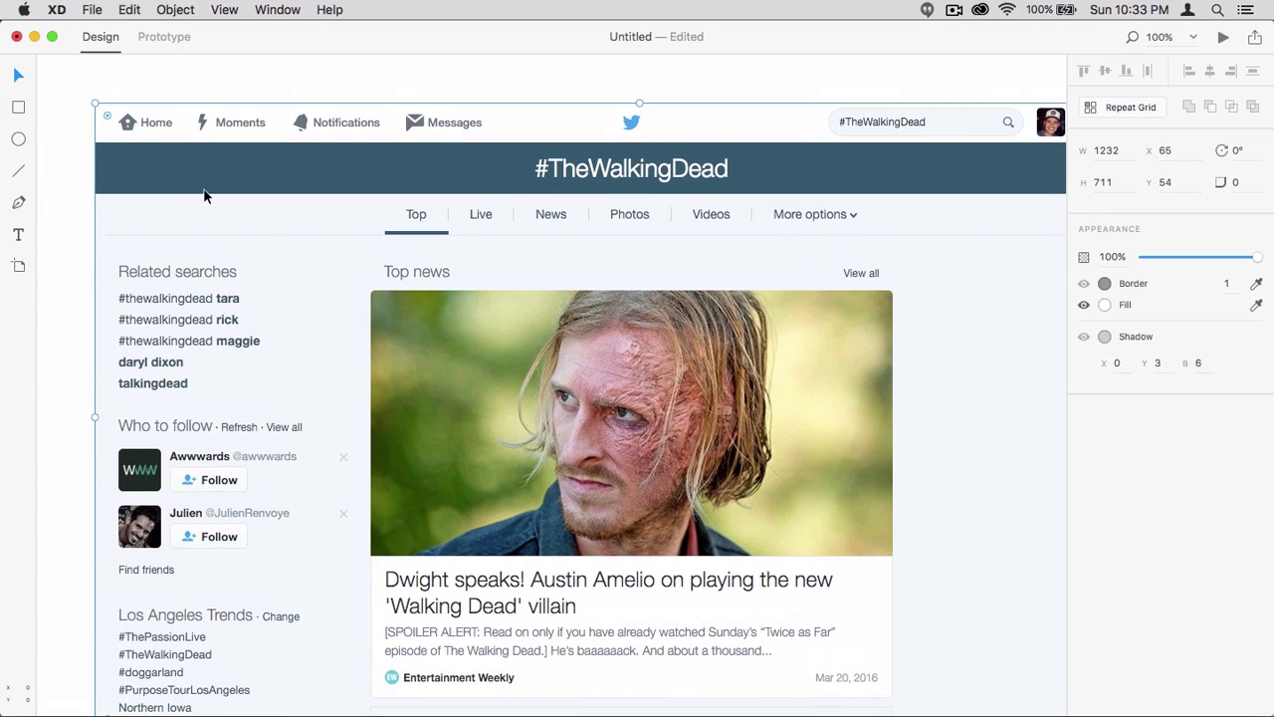
pyautogui.moveTo(96, 103); pyautogui.dragTo(287, 222)
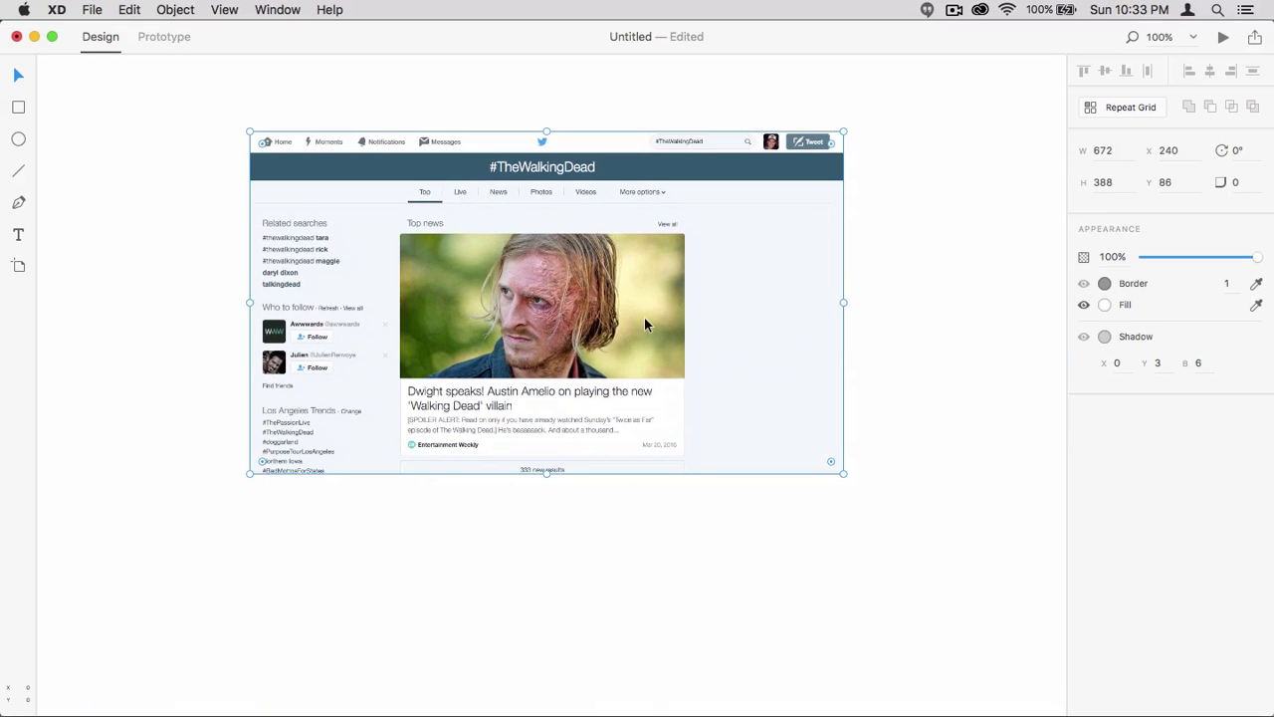
pyautogui.moveTo(844, 475); pyautogui.dragTo(913, 540)
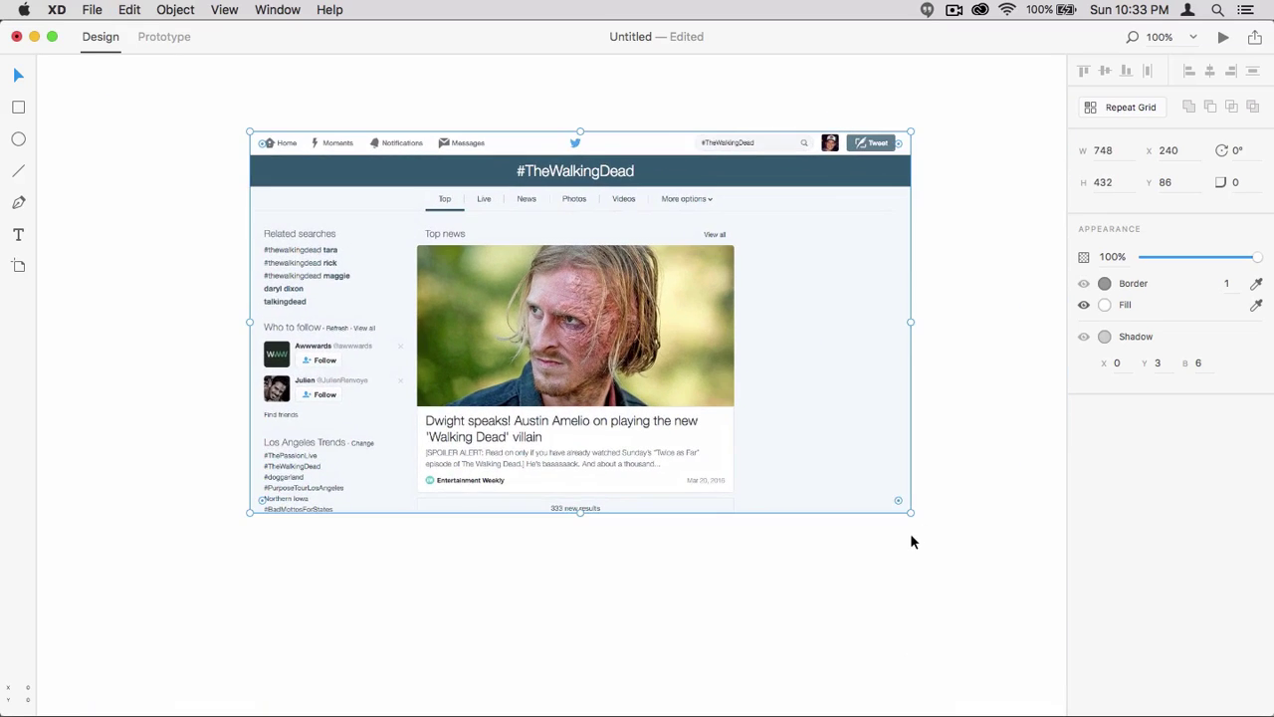
pyautogui.moveTo(1257, 259)
pyautogui.mouseDown()
pyautogui.moveTo(1160, 258)
pyautogui.moveTo(1266, 261)
pyautogui.mouseUp()
pyautogui.moveTo(892, 145)
pyautogui.mouseDown()
pyautogui.moveTo(788, 225)
pyautogui.moveTo(906, 136)
pyautogui.mouseUp()
pyautogui.moveTo(366, 257); pyautogui.dragTo(290, 235)
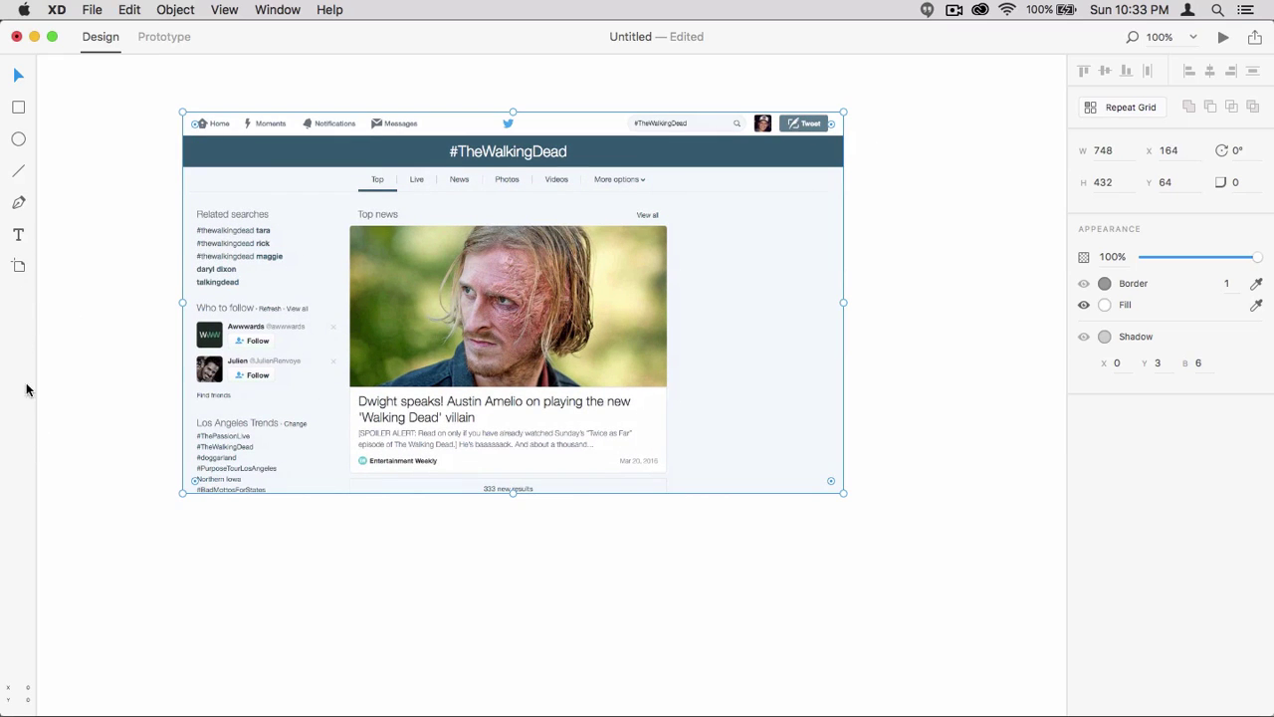
# Step: Back in Fireworks, zoom to 100% and scroll up to the #TheWalkingDead header
pyautogui.press('super+Tab')
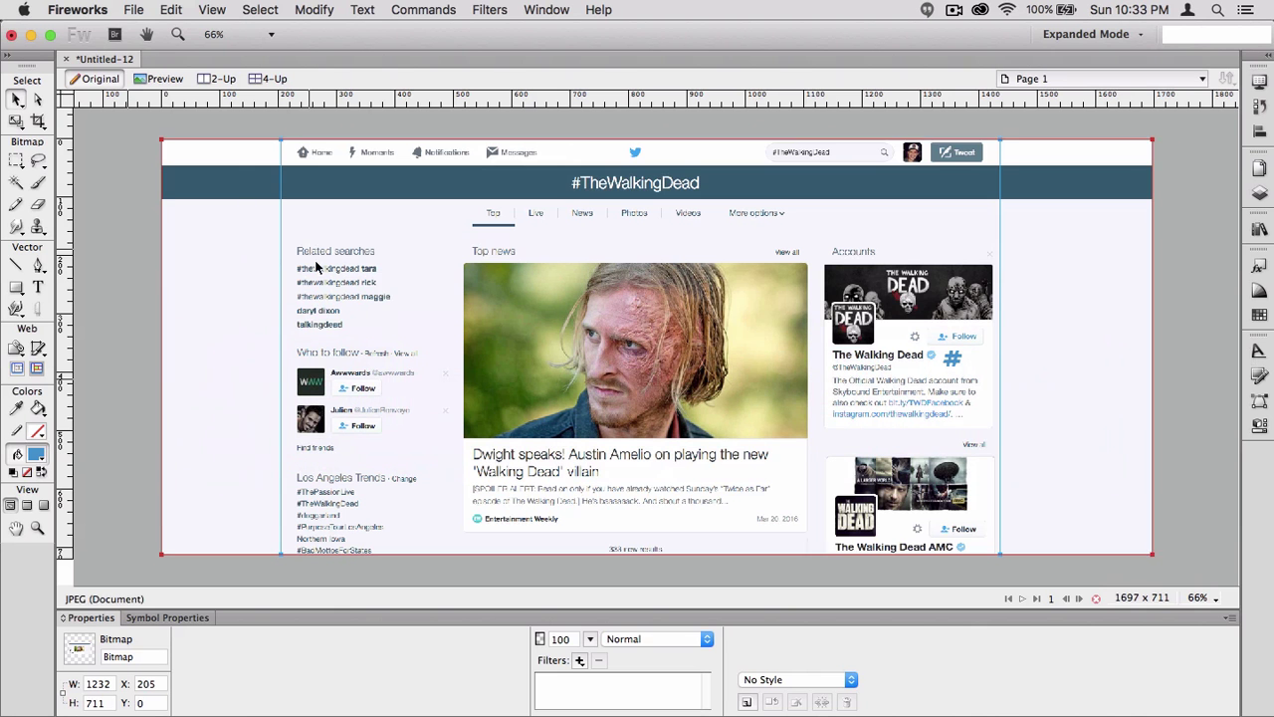
pyautogui.click(92, 341)
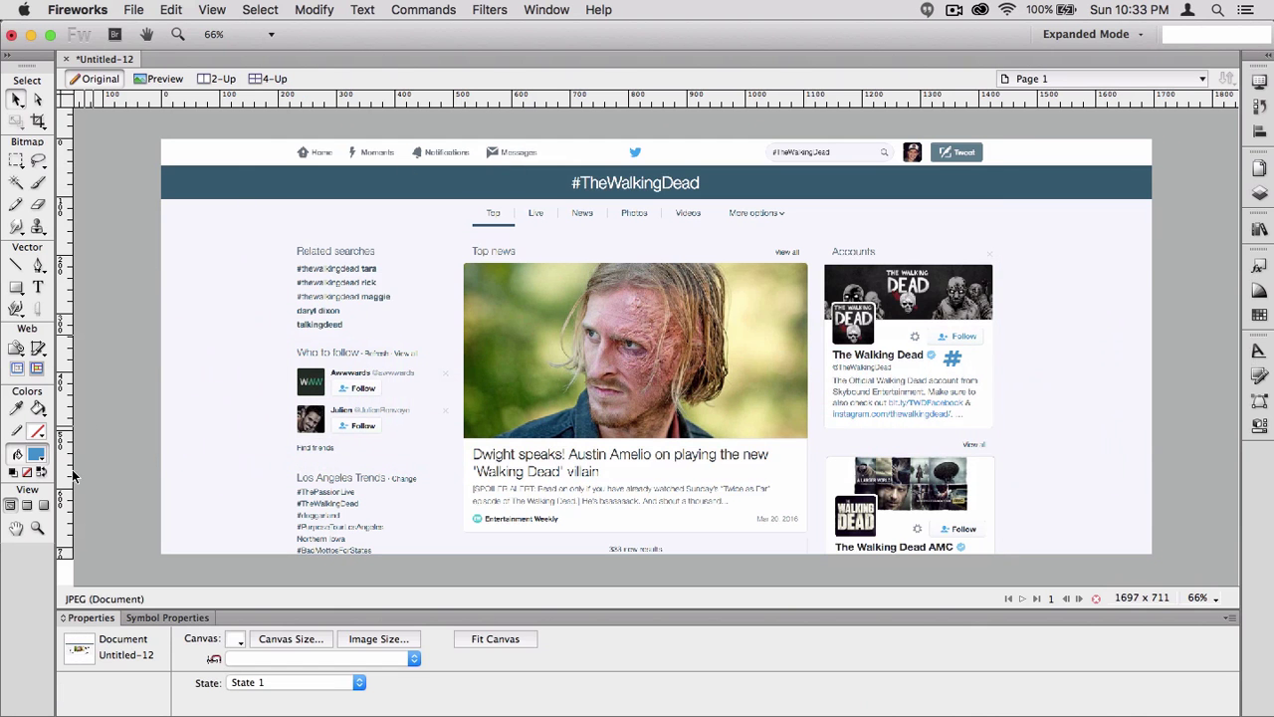
pyautogui.doubleClick(38, 528)
pyautogui.scroll(3, 249, 433)
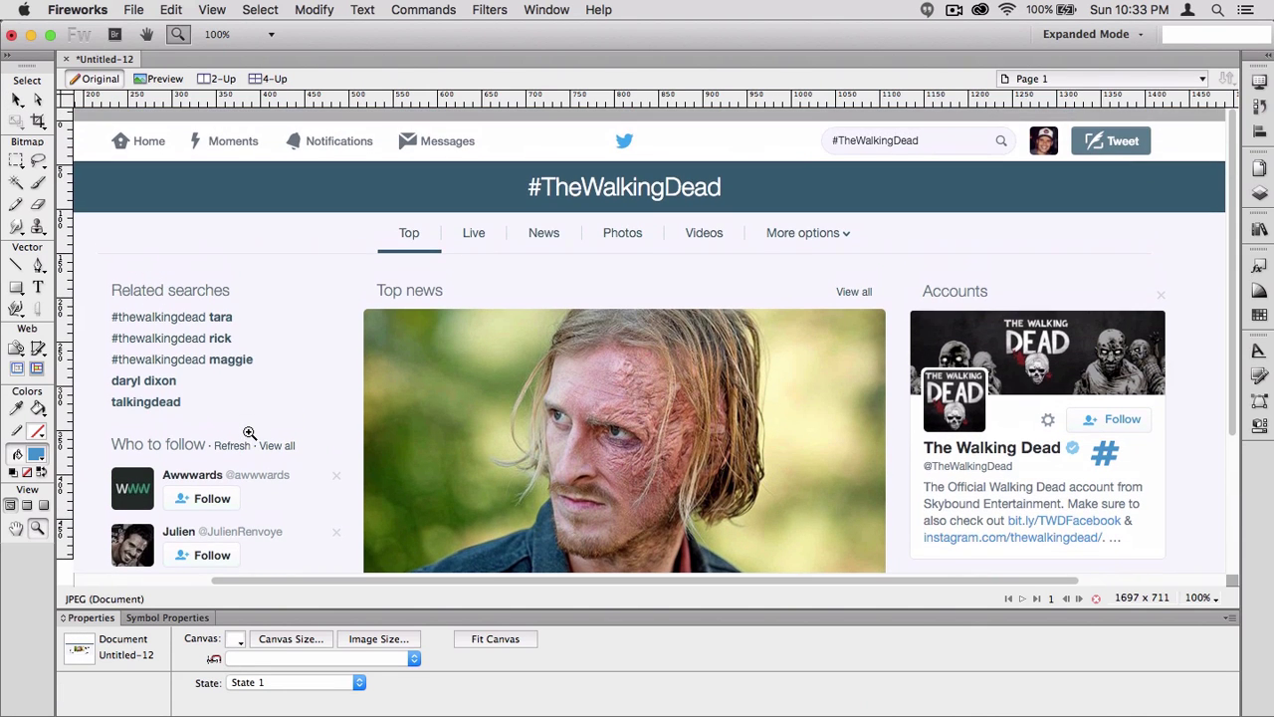
pyautogui.click(17, 100)
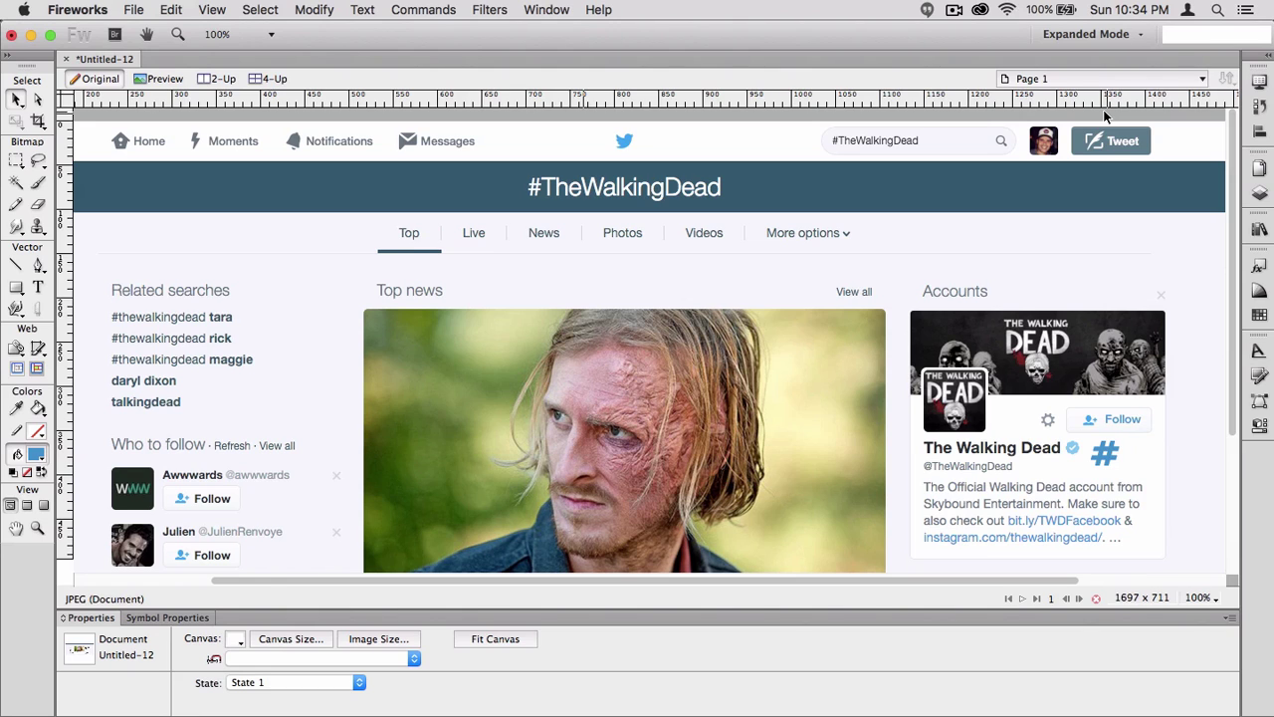
# Step: In XD, enlarge the Twitter screenshot to 901 × 520, then return to Fireworks
pyautogui.press('super+Tab')
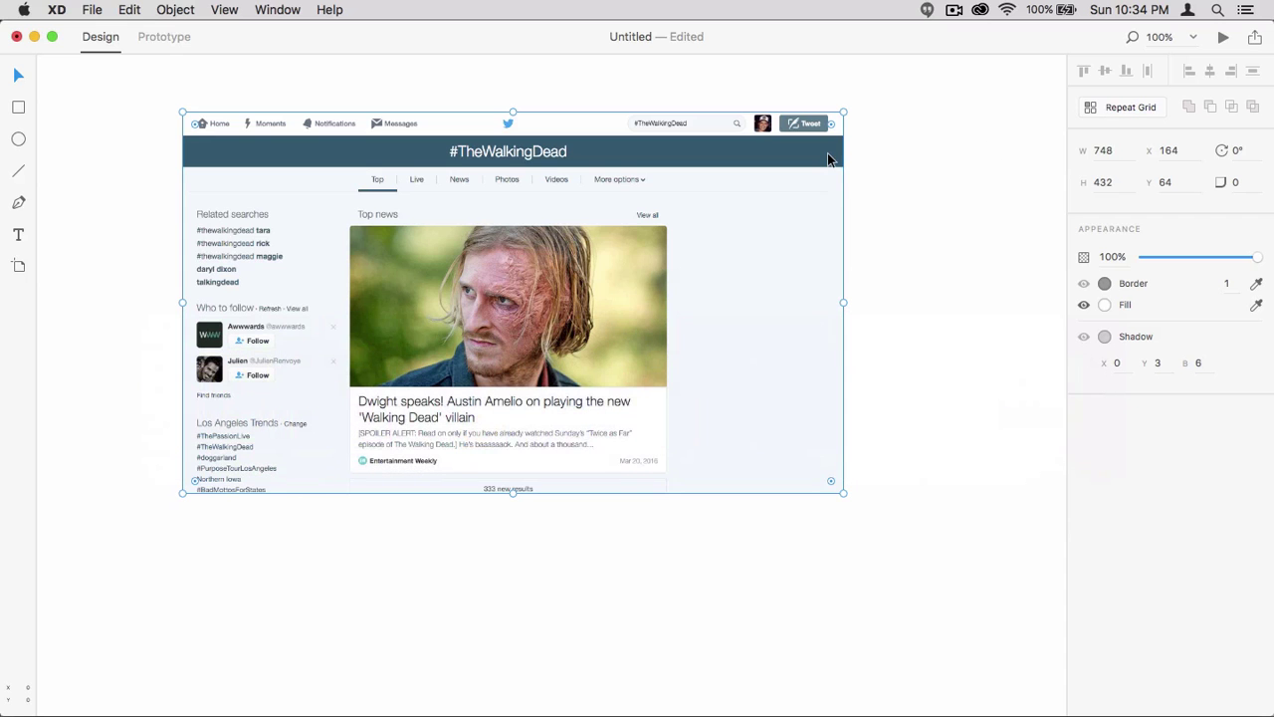
pyautogui.moveTo(843, 493); pyautogui.dragTo(982, 643)
pyautogui.press('super+Tab')
pyautogui.press('super+Tab')
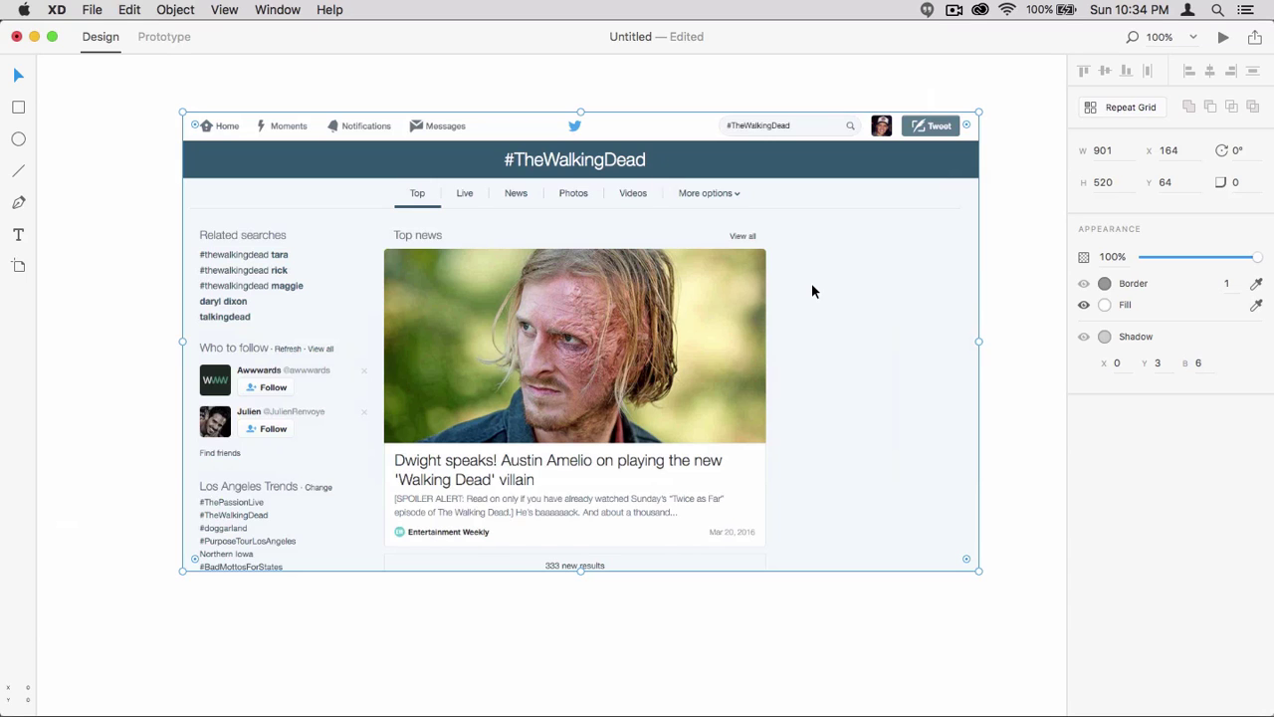
pyautogui.press('super+Tab')
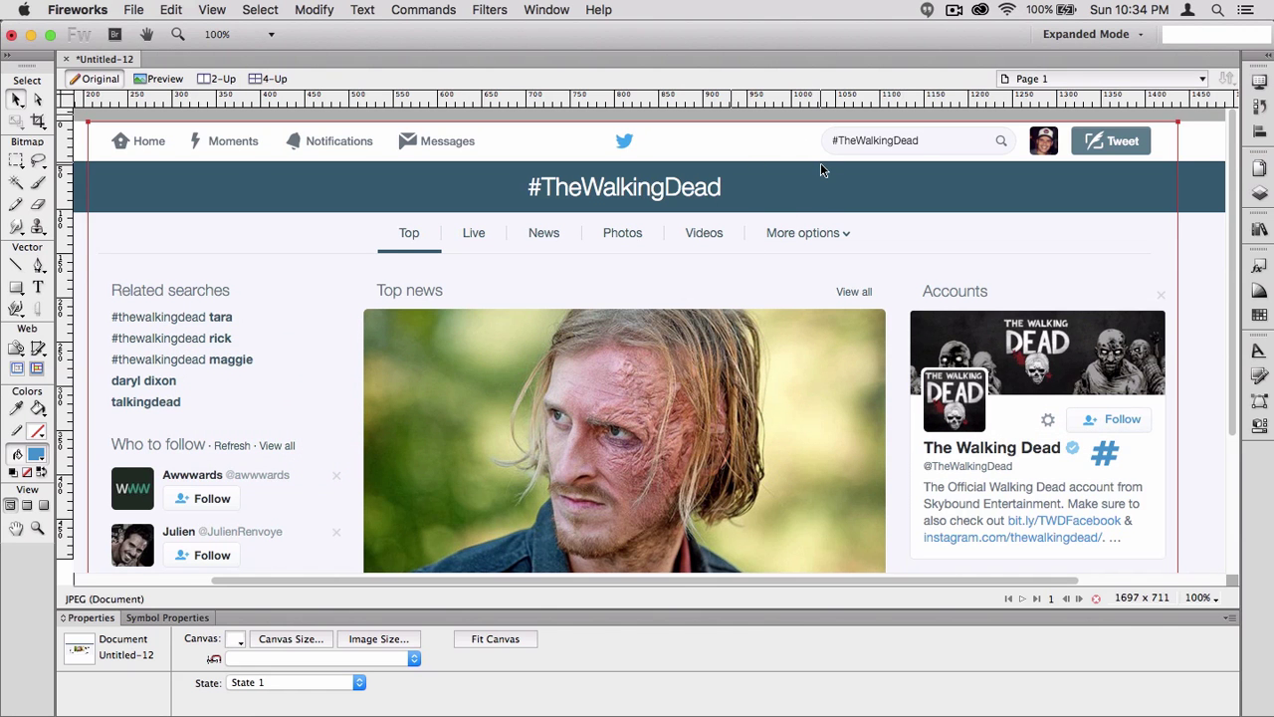
pyautogui.hscroll(-1, 821, 163)
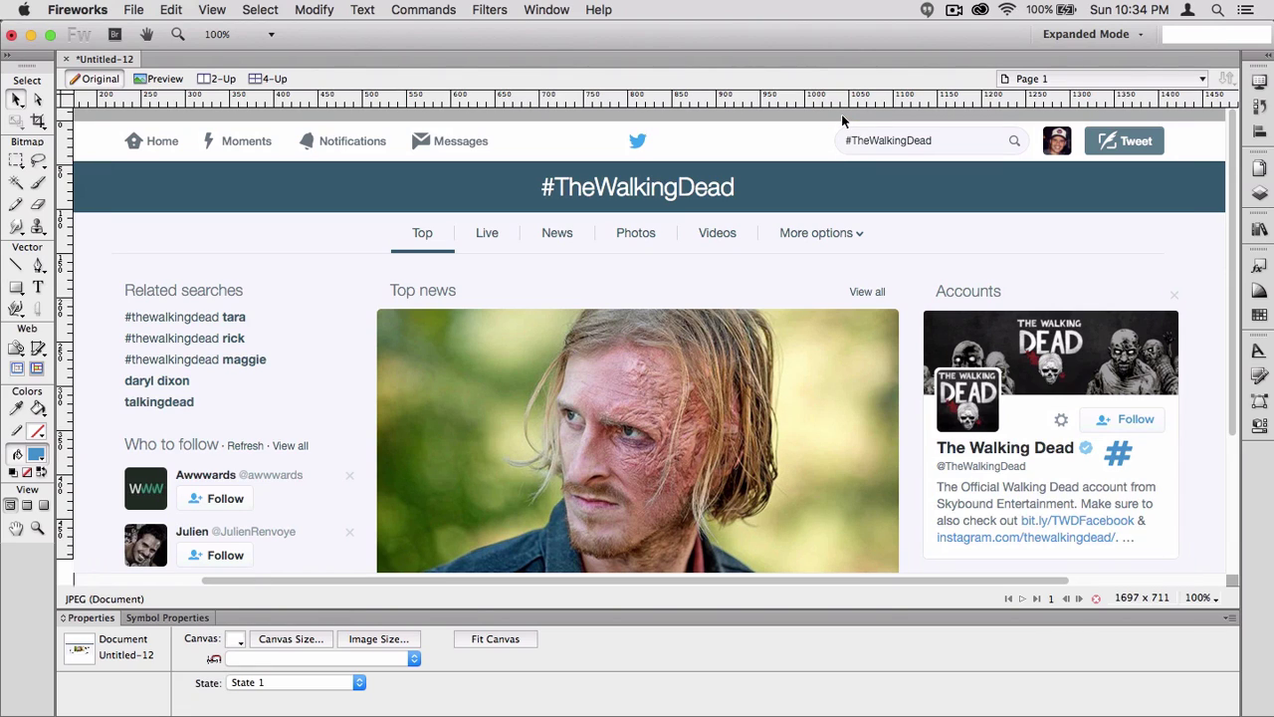